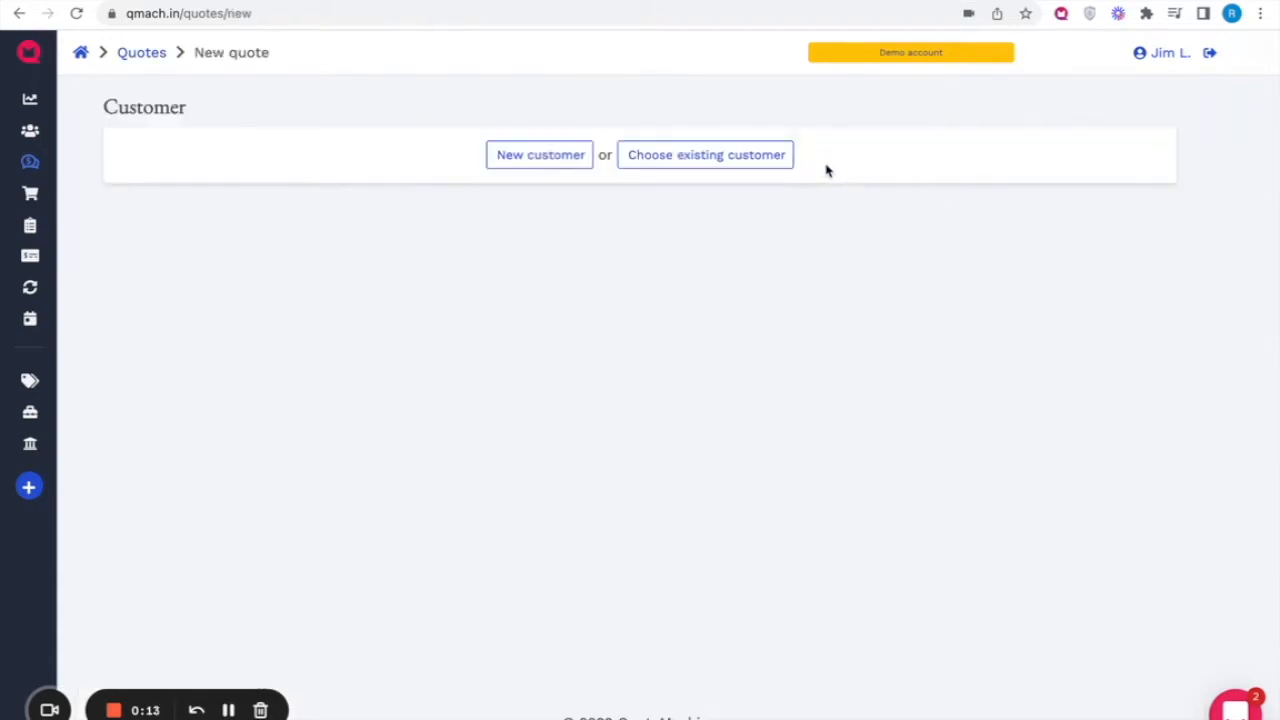
# Step: Start the new quote for an existing customer by finding and selecting the customer's primary contact
pyautogui.click(762, 162)
pyautogui.click(626, 160)
pyautogui.write('anne')
pyautogui.click(528, 218)
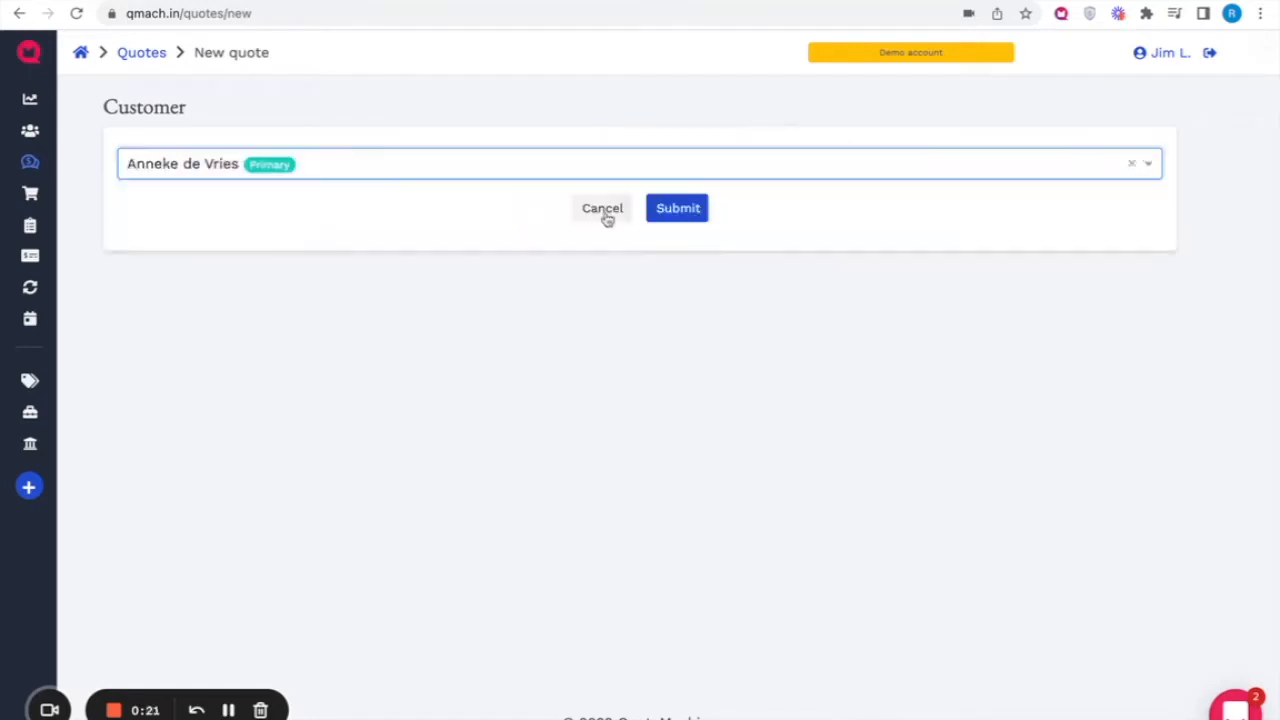
pyautogui.click(674, 211)
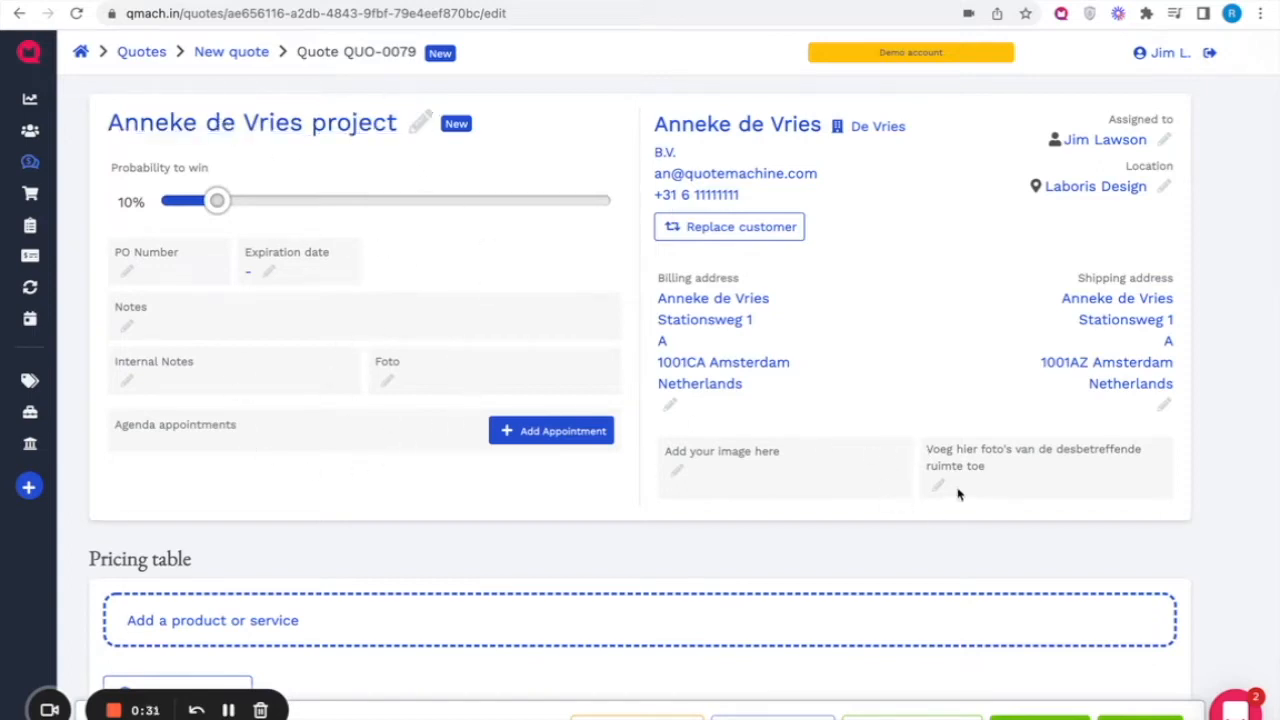
# Step: Change the house number in the street of the quote's billing address and save the address
pyautogui.scroll(-1, 900, 417)
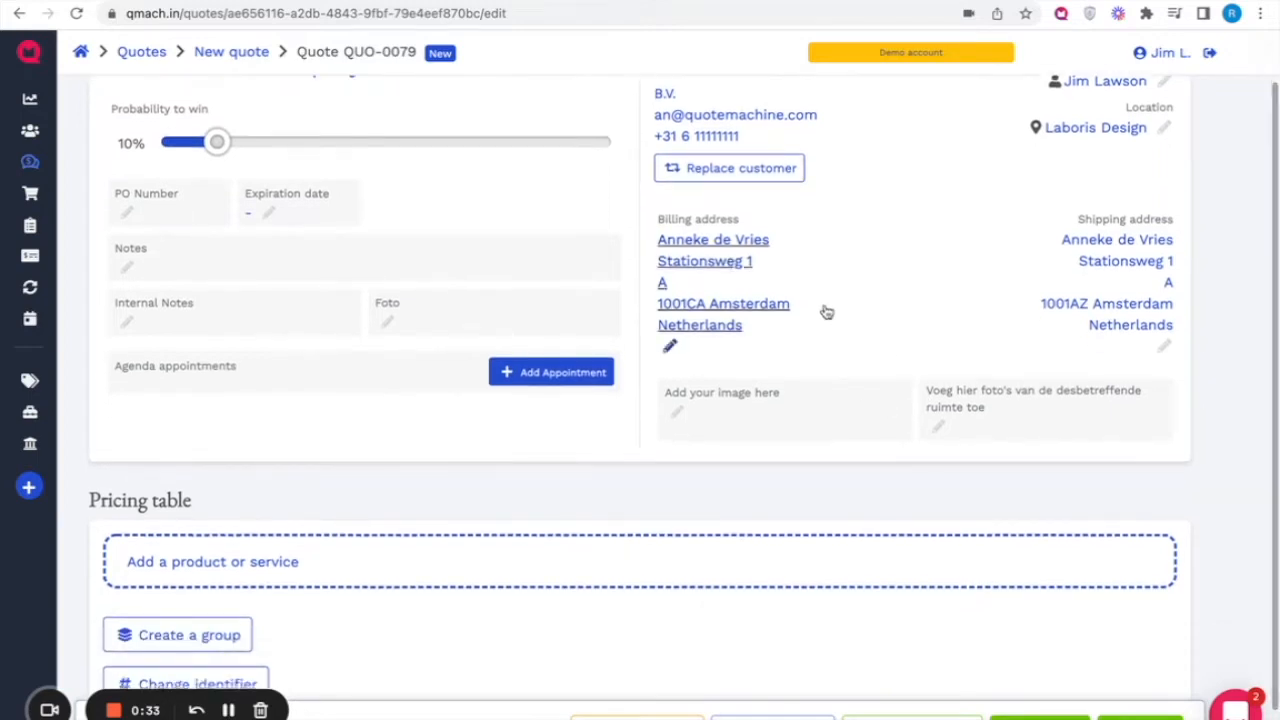
pyautogui.scroll(1, 828, 312)
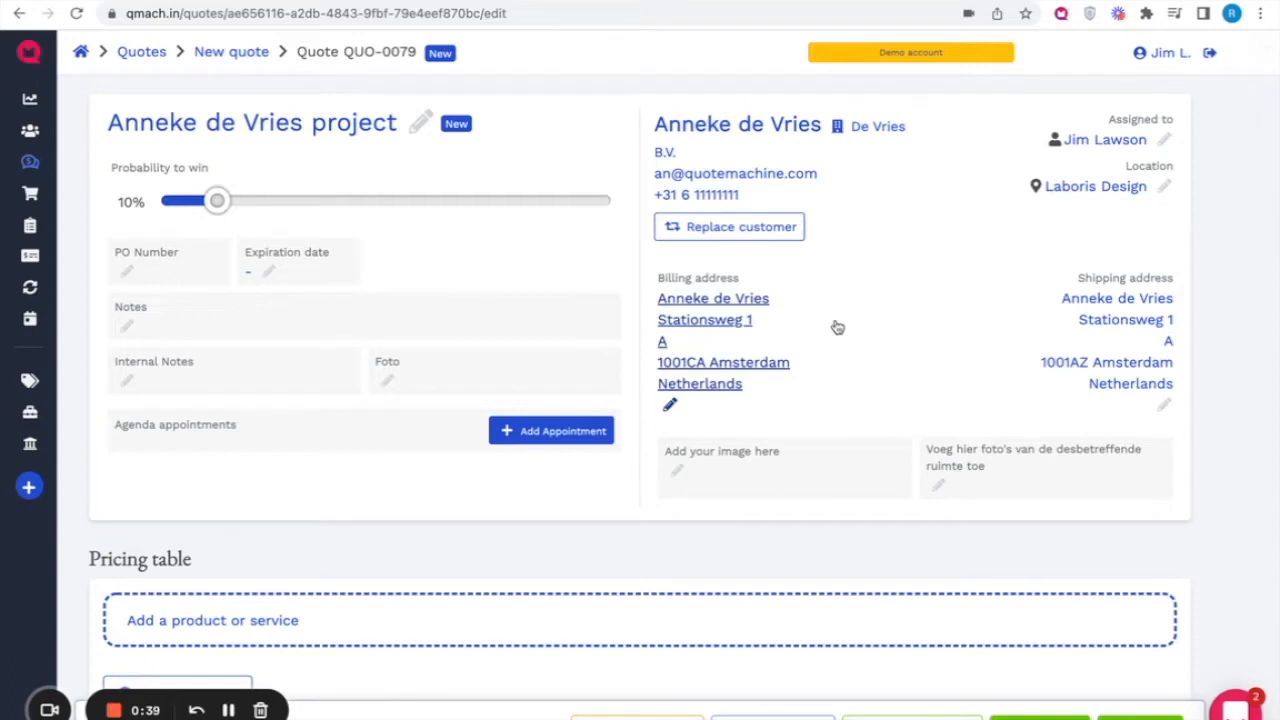
pyautogui.click(754, 329)
pyautogui.click(532, 662)
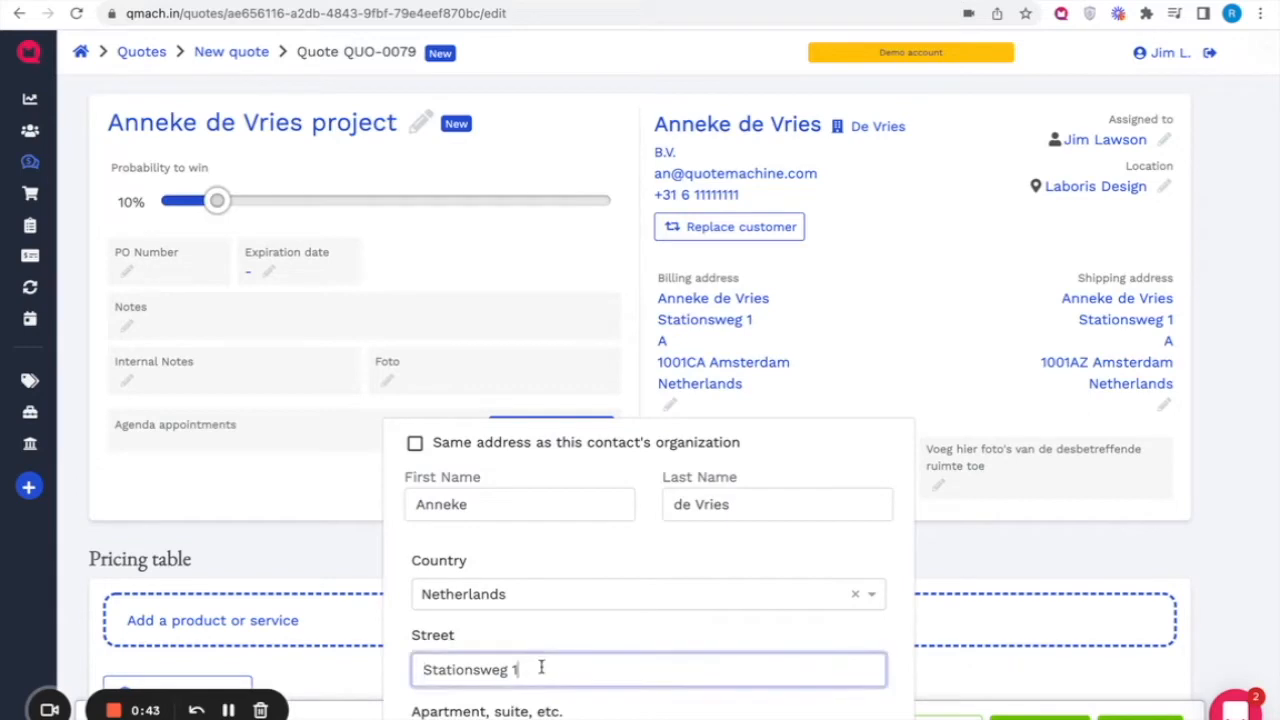
pyautogui.press('BackSpace')
pyautogui.write('2')
pyautogui.scroll(-2, 728, 577)
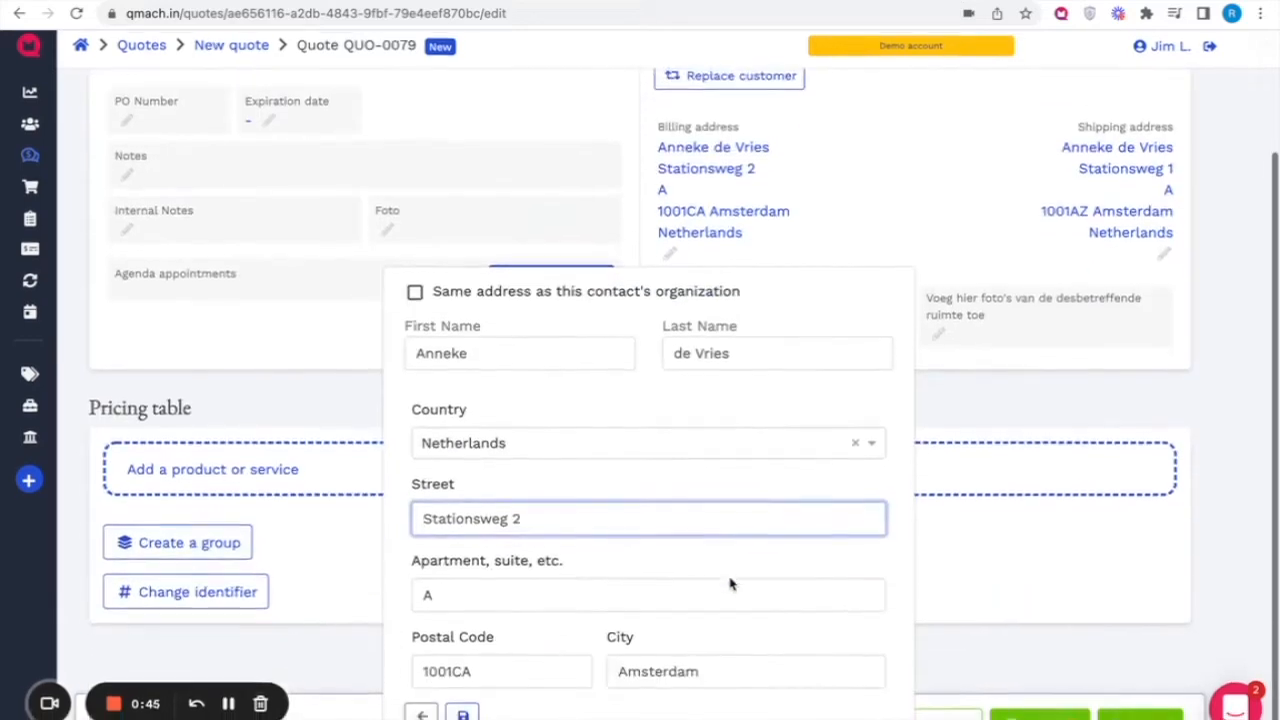
pyautogui.click(493, 712)
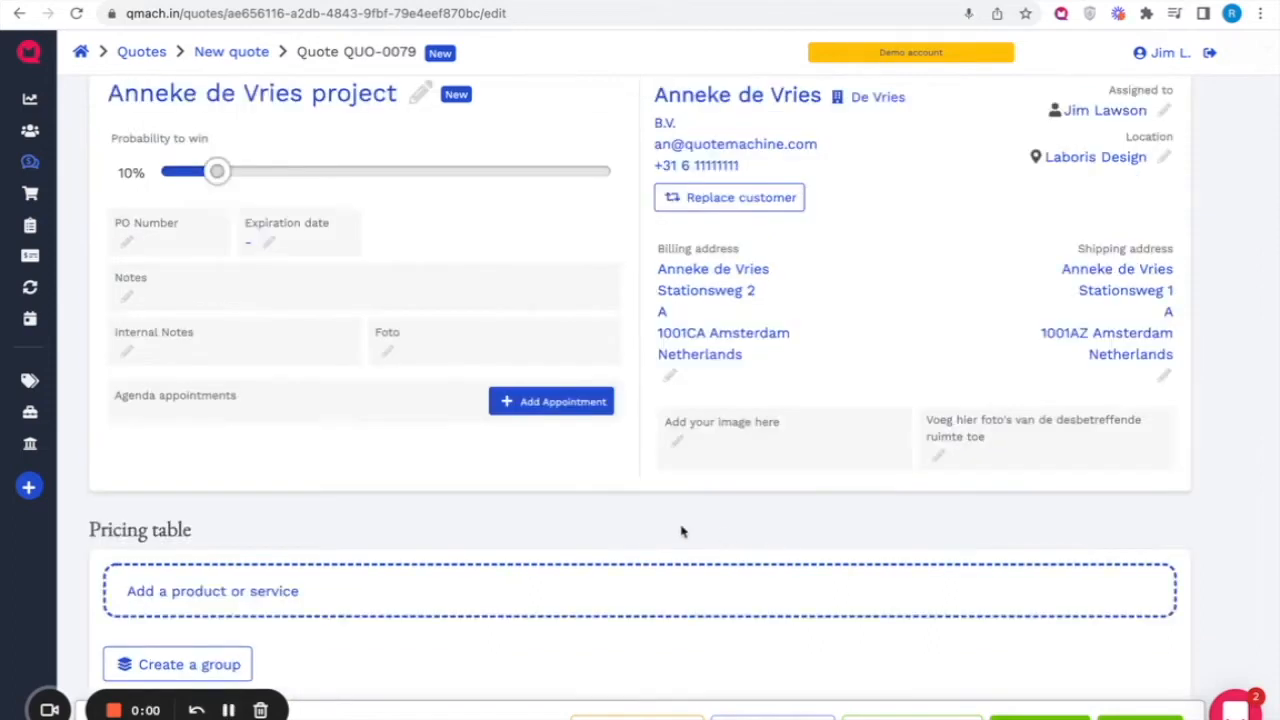
# Step: Review the catalogue for adding a product or service and the quick create form, without creating an item
pyautogui.scroll(-1, 673, 529)
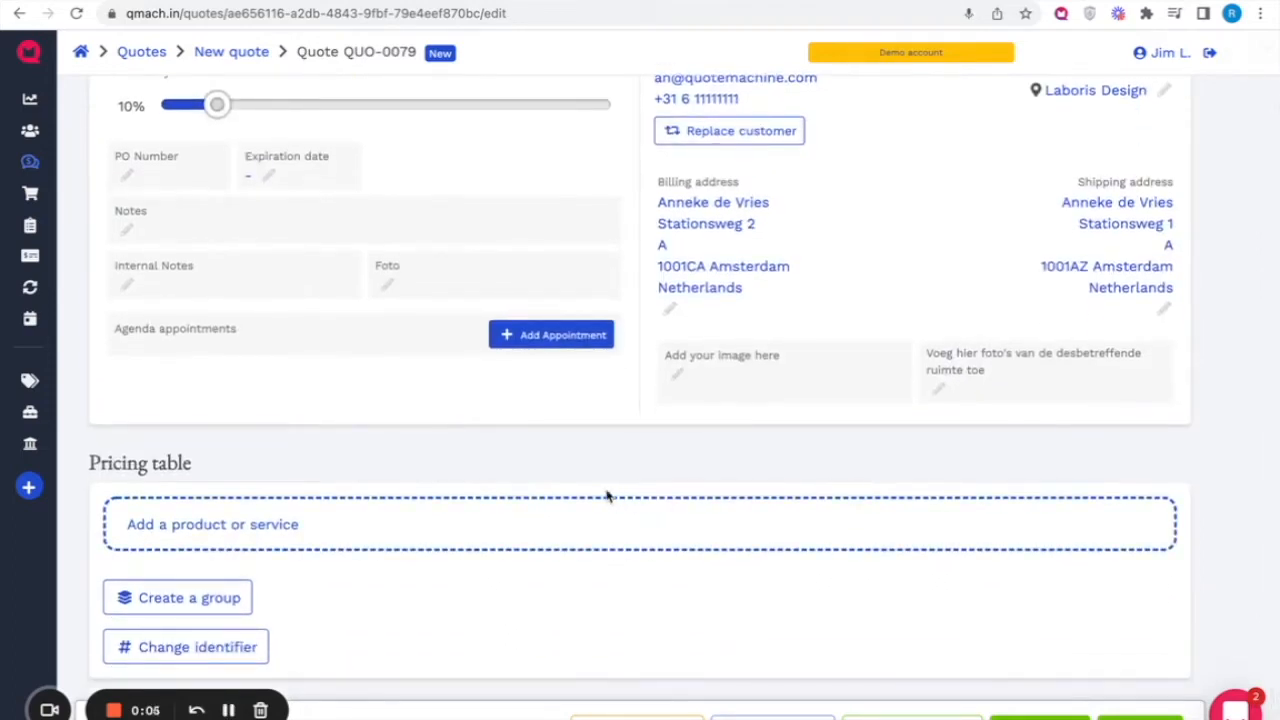
pyautogui.click(324, 539)
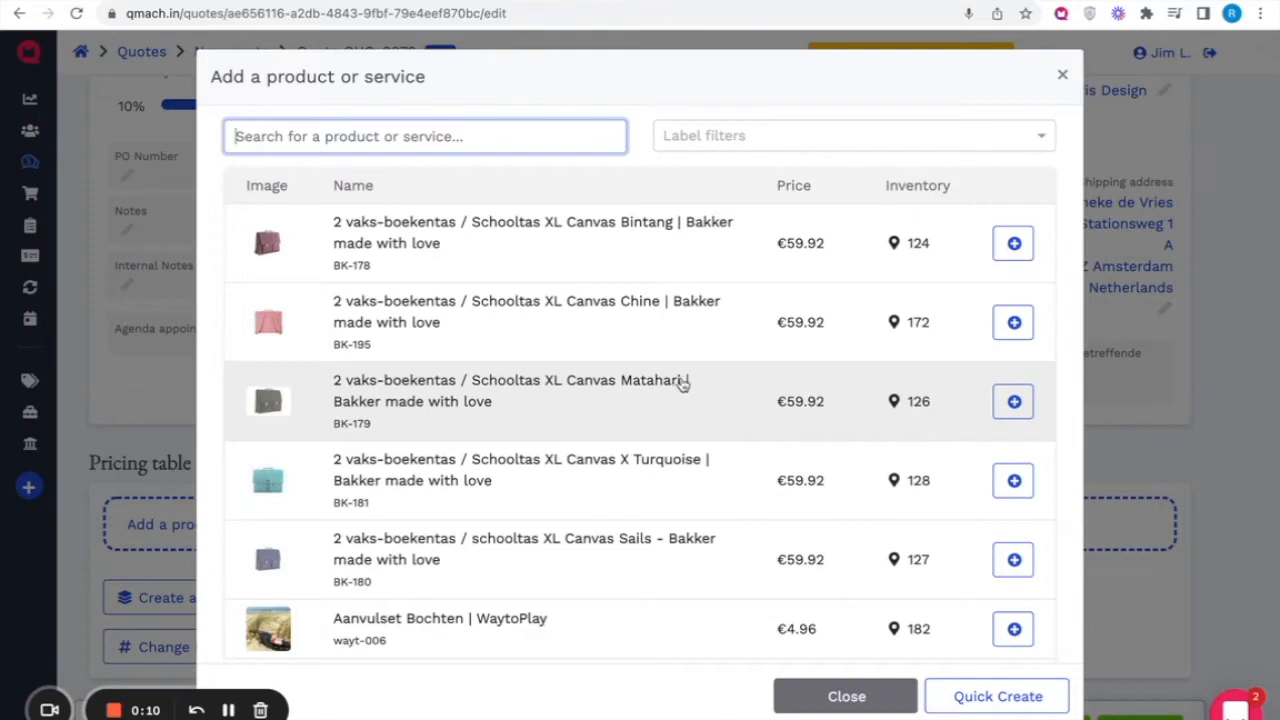
pyautogui.scroll(-1, 687, 382)
pyautogui.scroll(1, 687, 382)
pyautogui.click(998, 697)
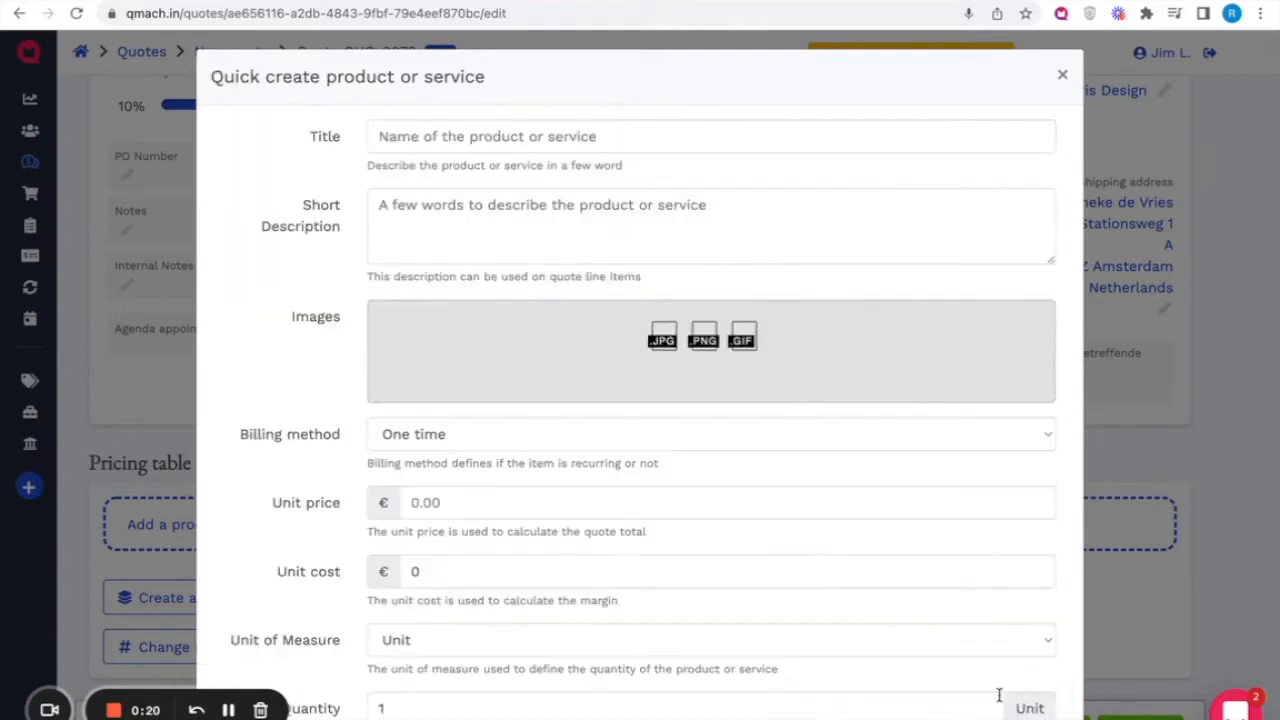
pyautogui.scroll(-1, 903, 466)
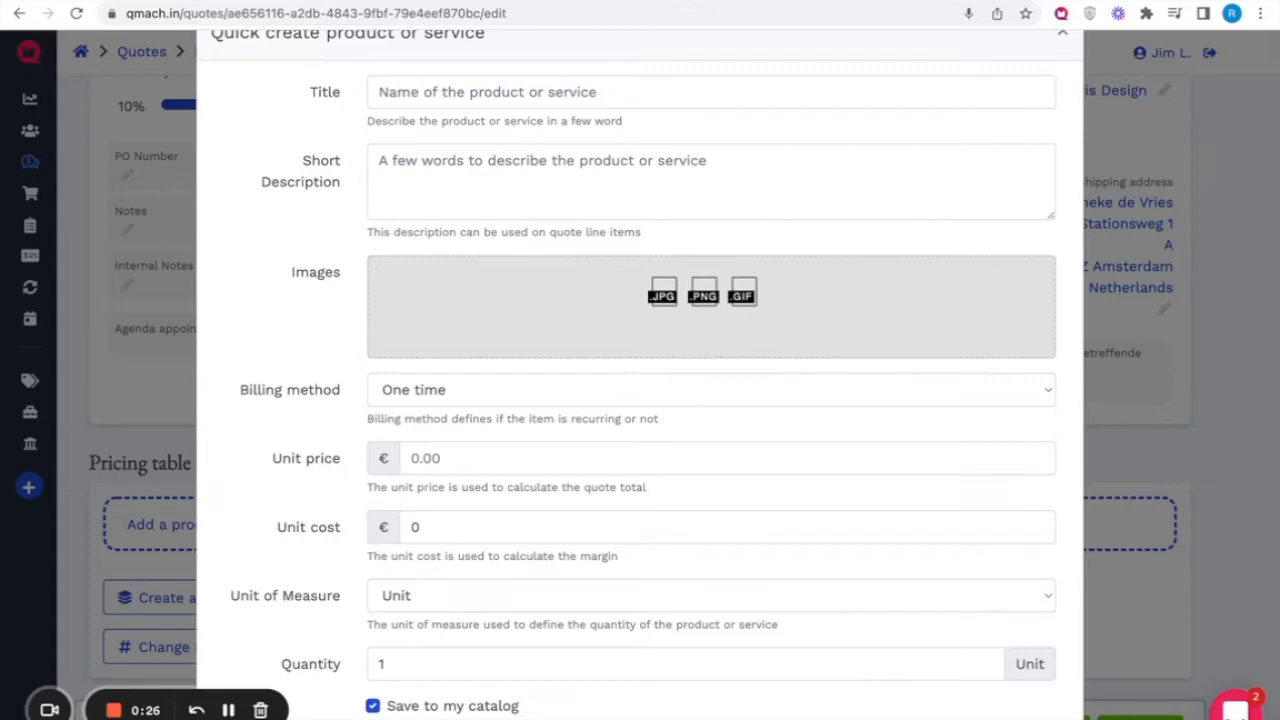
pyautogui.press('Escape')
# Step: Add one 2 vaks-boekentas / Schooltas XL Canvas Bintang to the pricing table and continue browsing the catalogue
pyautogui.click(710, 540)
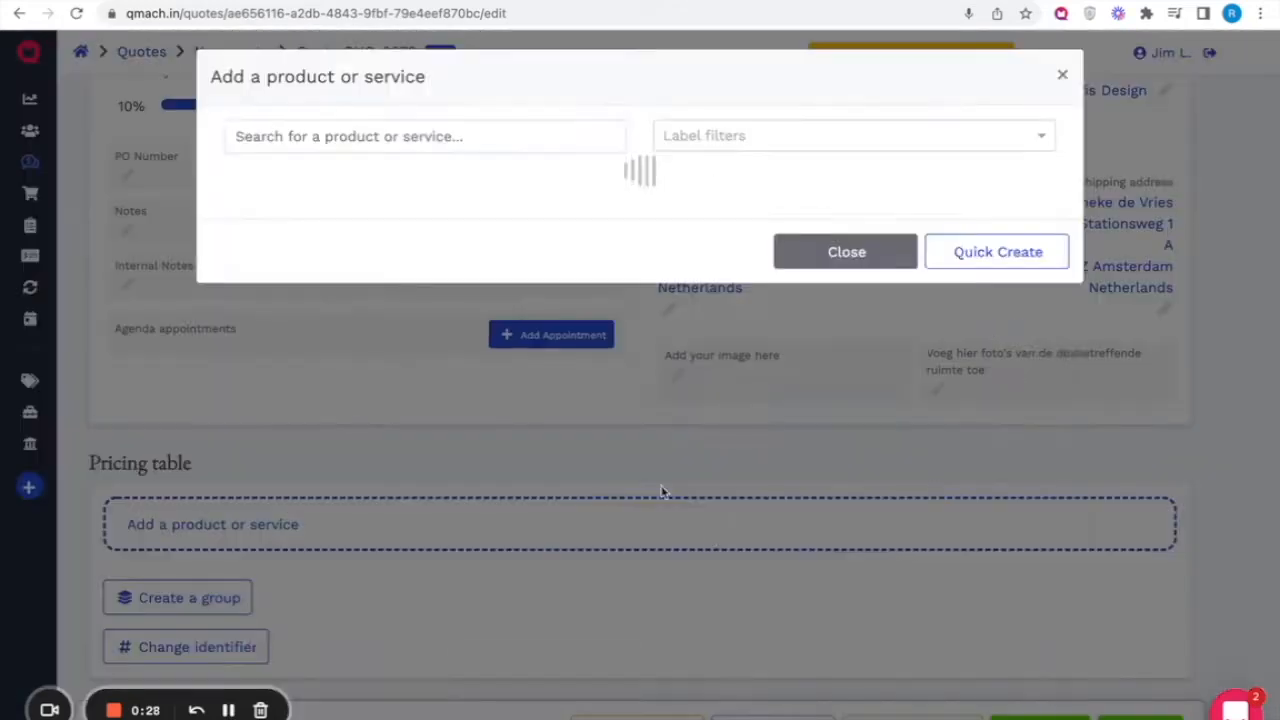
pyautogui.click(1014, 243)
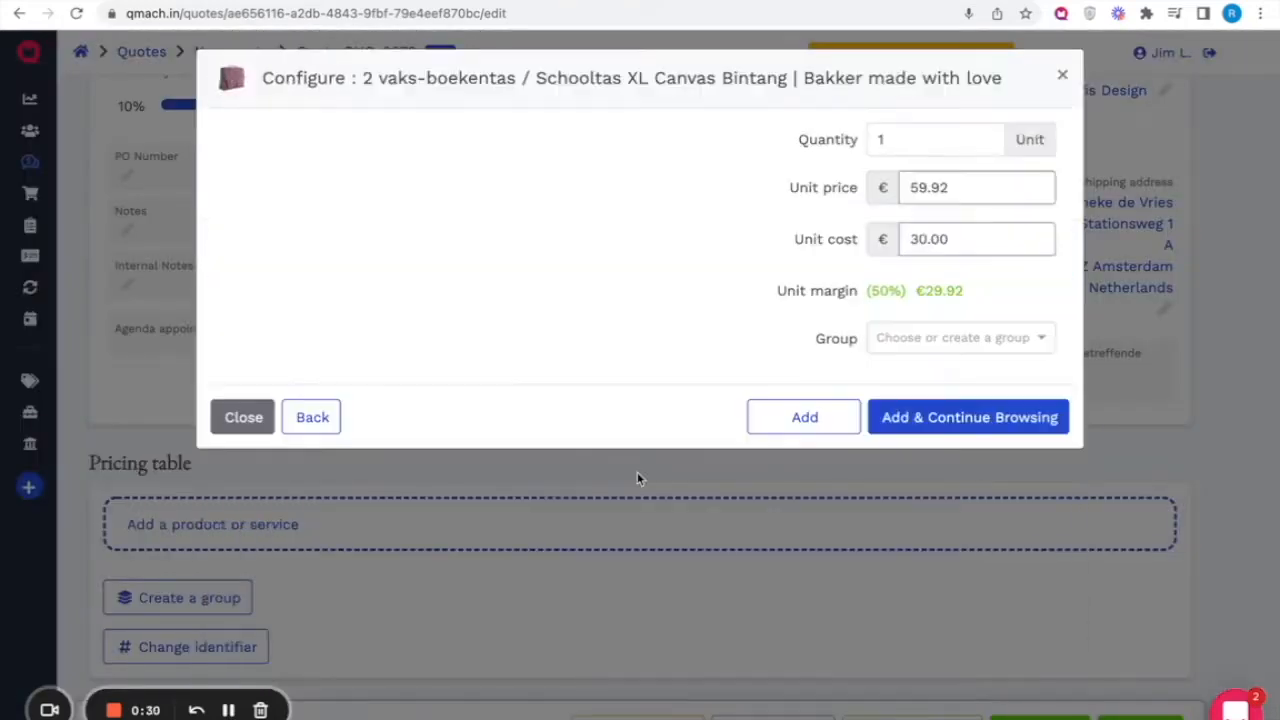
pyautogui.click(228, 710)
pyautogui.click(227, 710)
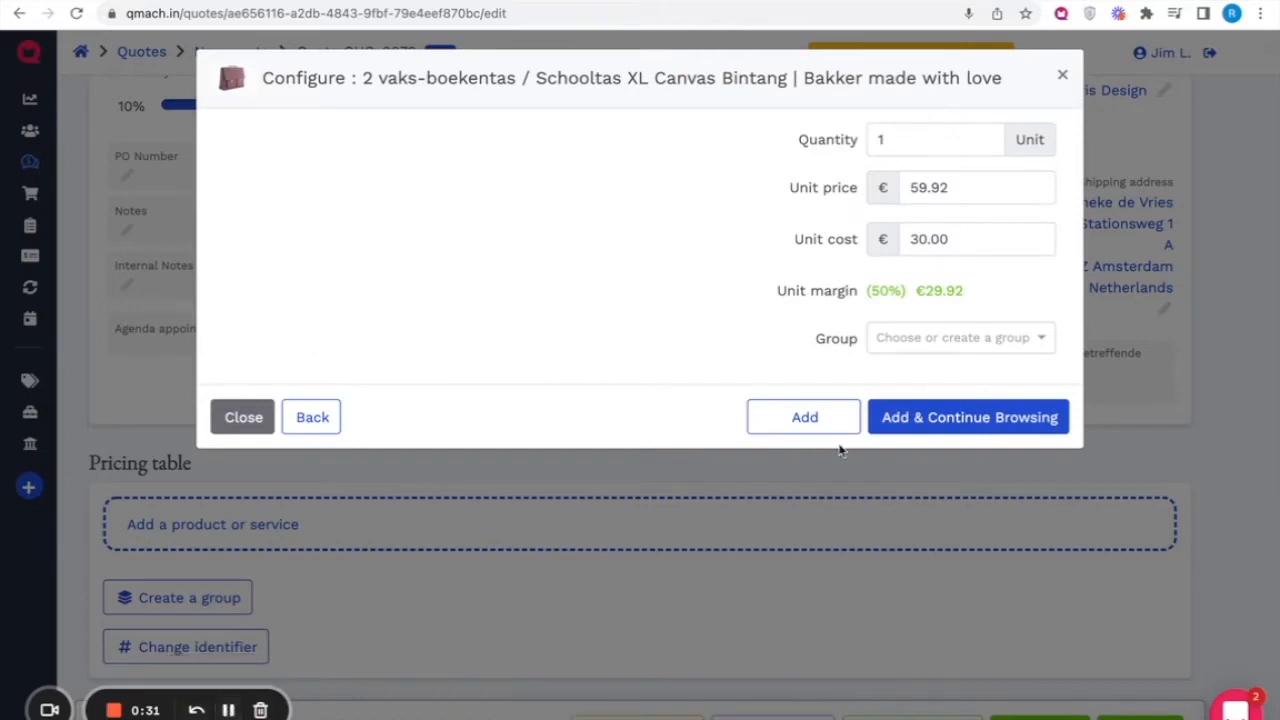
pyautogui.click(935, 425)
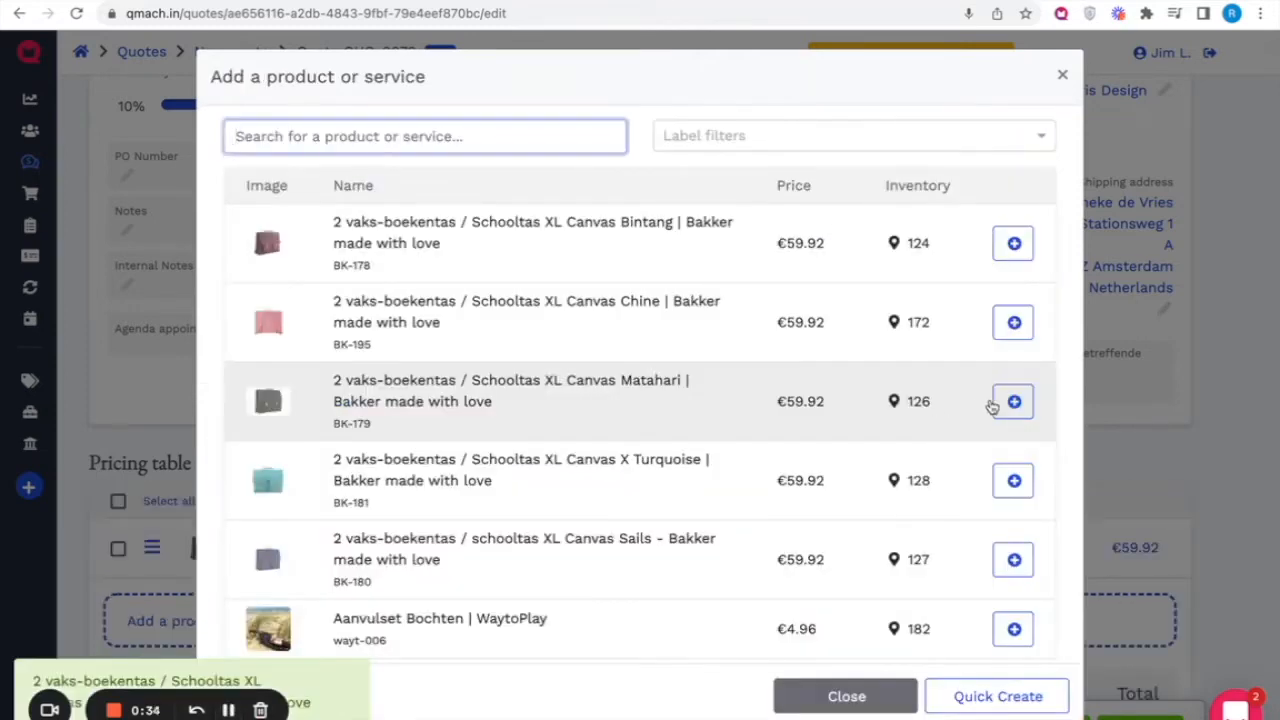
# Step: Add one Schooltas XL Canvas Matahari and one Blue velvet sofa from the catalogue to the pricing table
pyautogui.click(1010, 401)
pyautogui.click(950, 422)
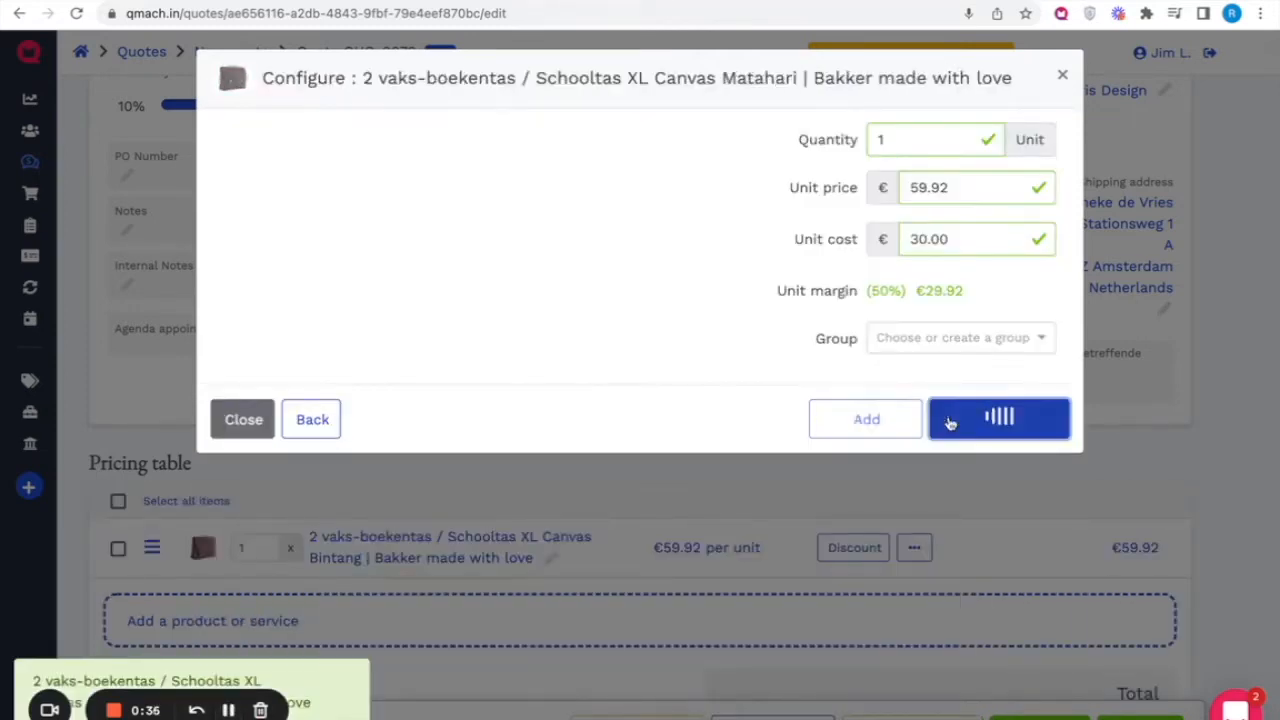
pyautogui.scroll(-3, 900, 418)
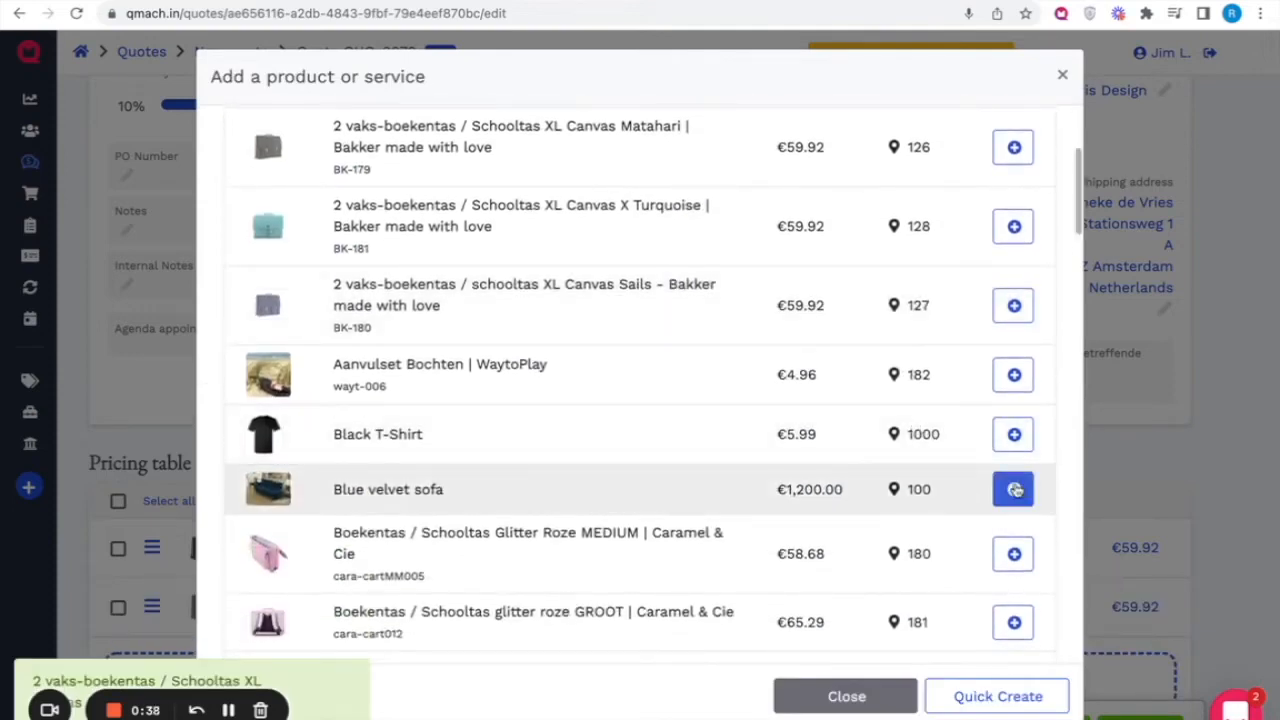
pyautogui.click(1013, 489)
pyautogui.click(785, 428)
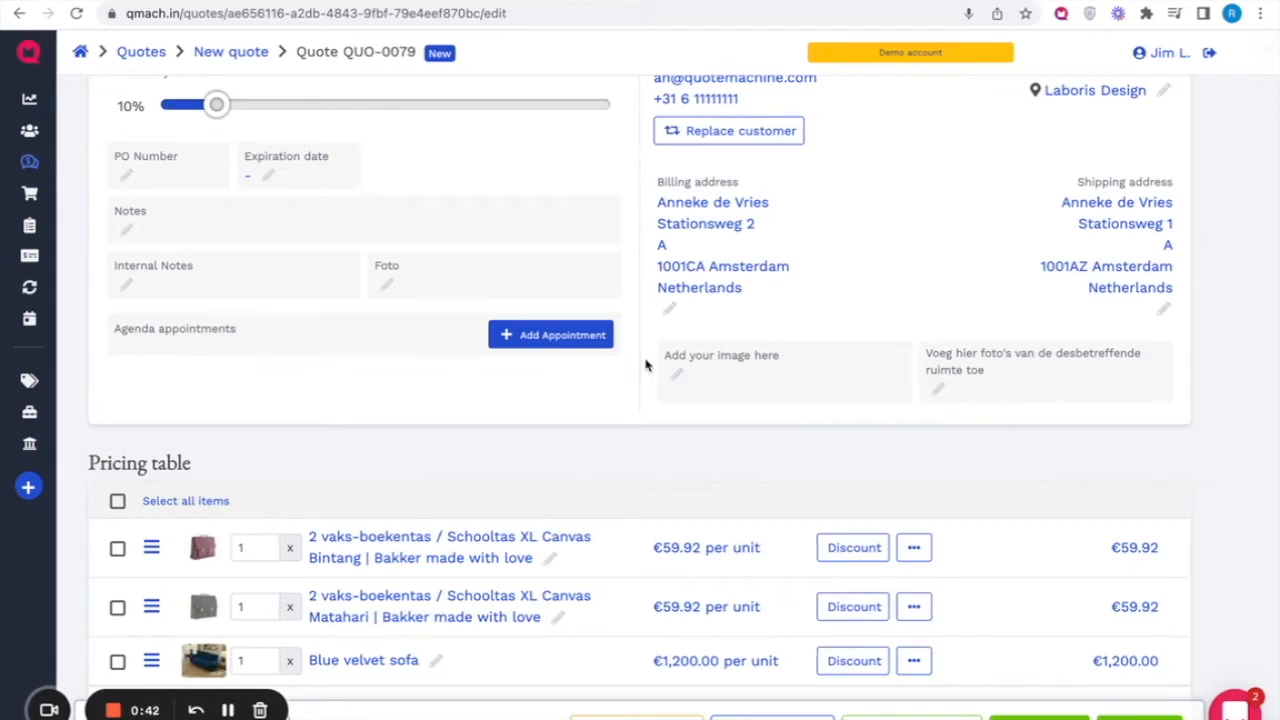
# Step: Set the line price of the Schooltas XL Canvas Bintang item to €40 in the pricing table
pyautogui.scroll(-3, 645, 366)
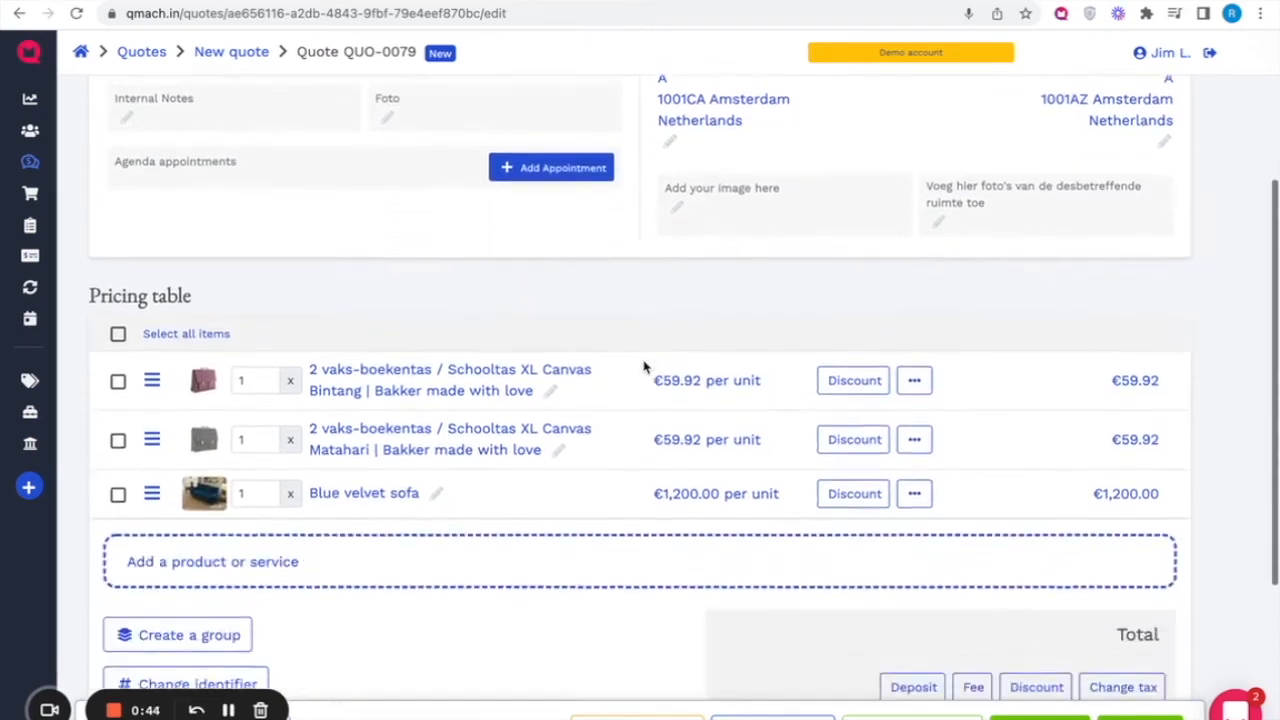
pyautogui.scroll(-1, 645, 366)
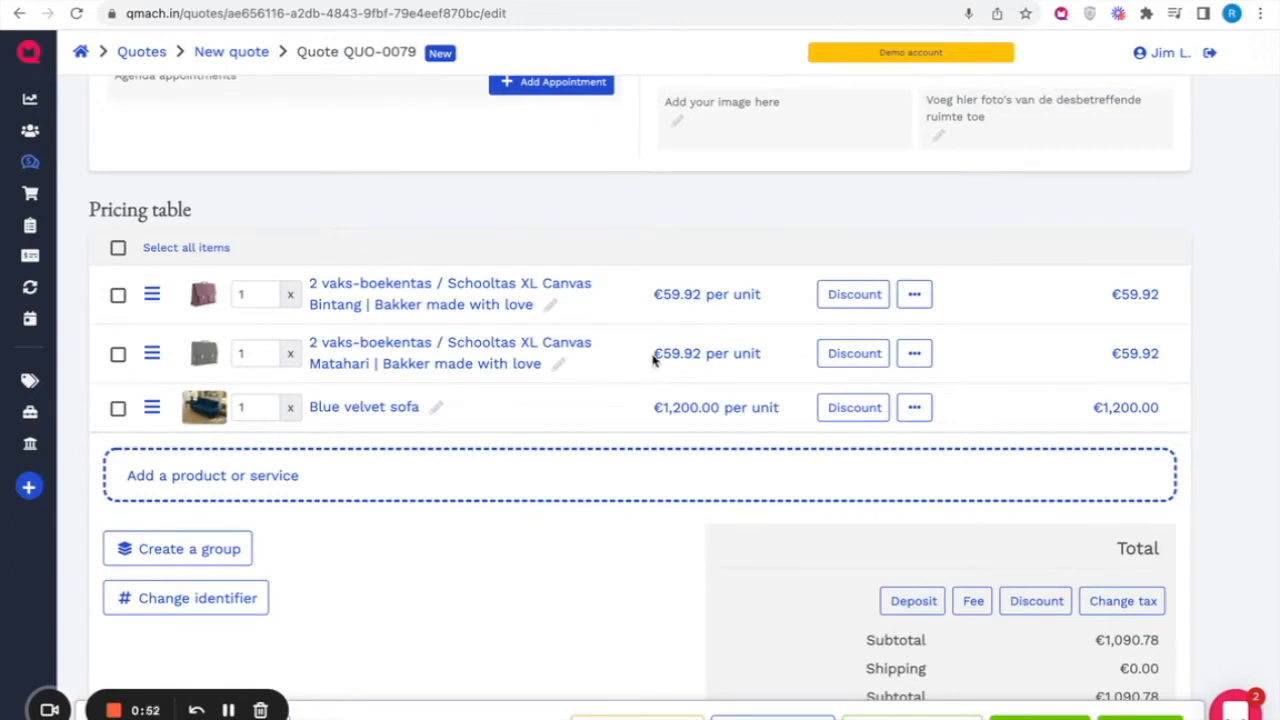
pyautogui.scroll(-1, 1168, 335)
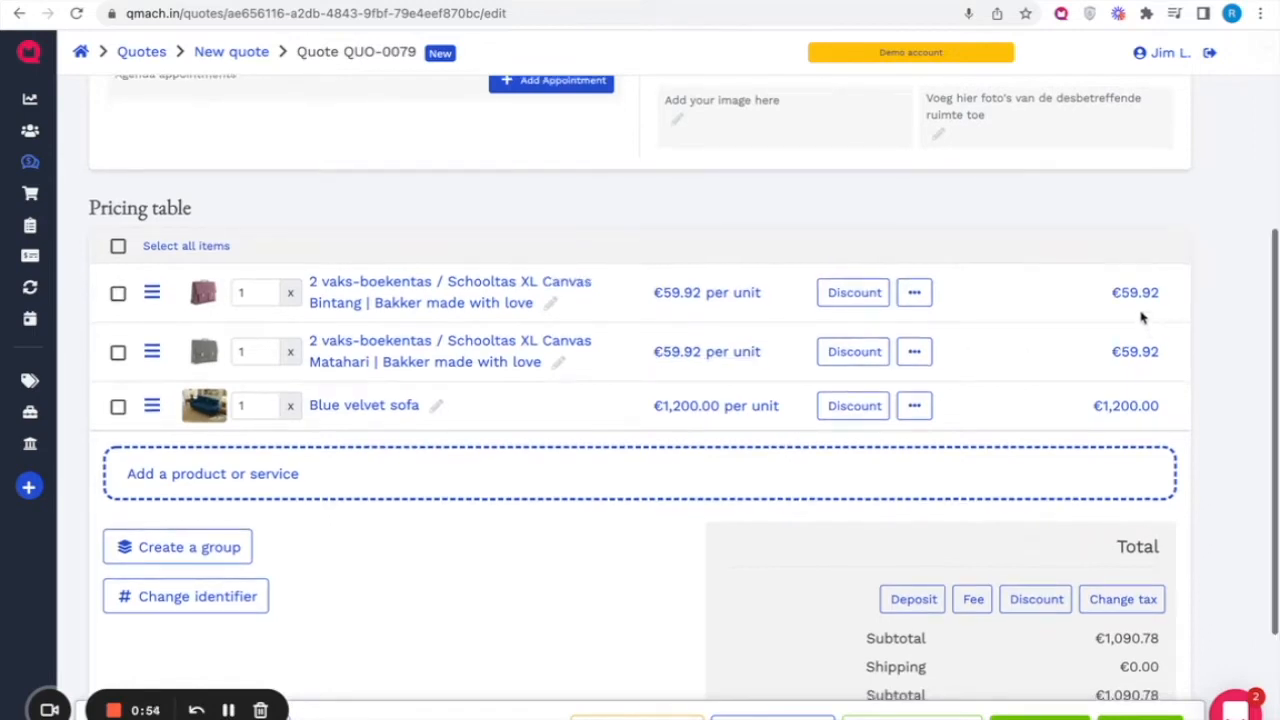
pyautogui.click(1140, 295)
pyautogui.doubleClick(1108, 289)
pyautogui.write('40')
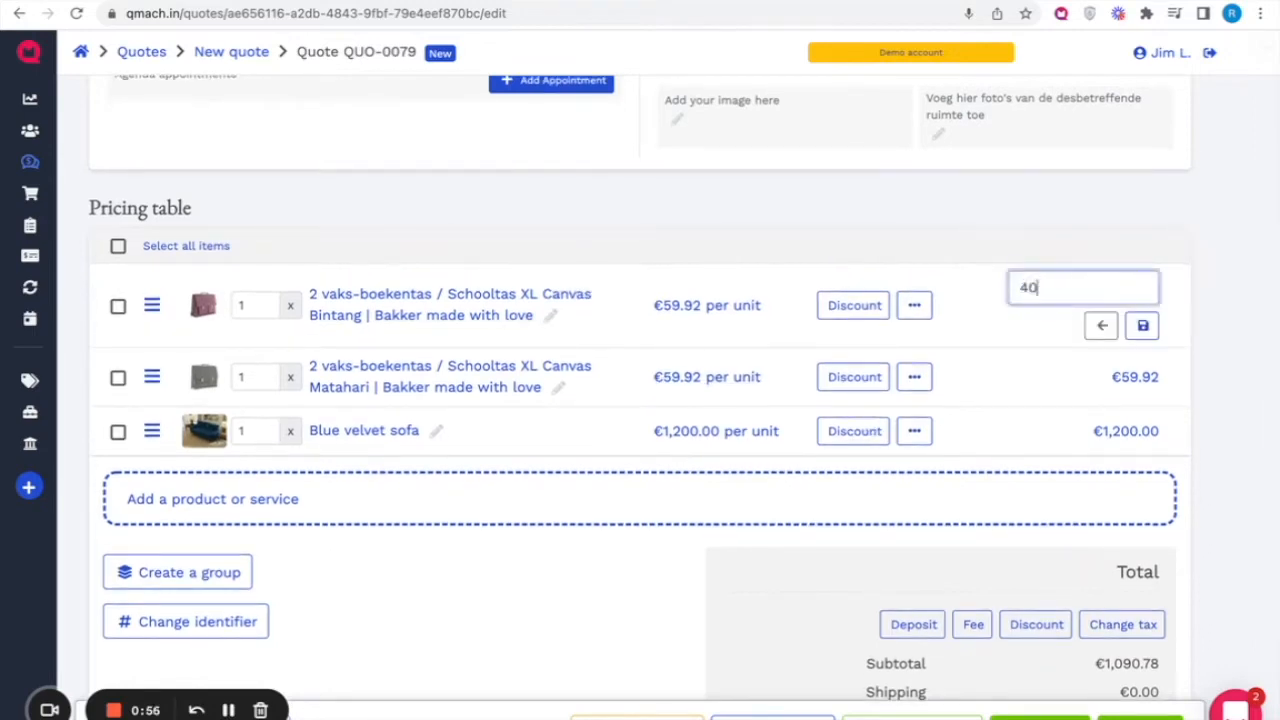
pyautogui.click(1143, 325)
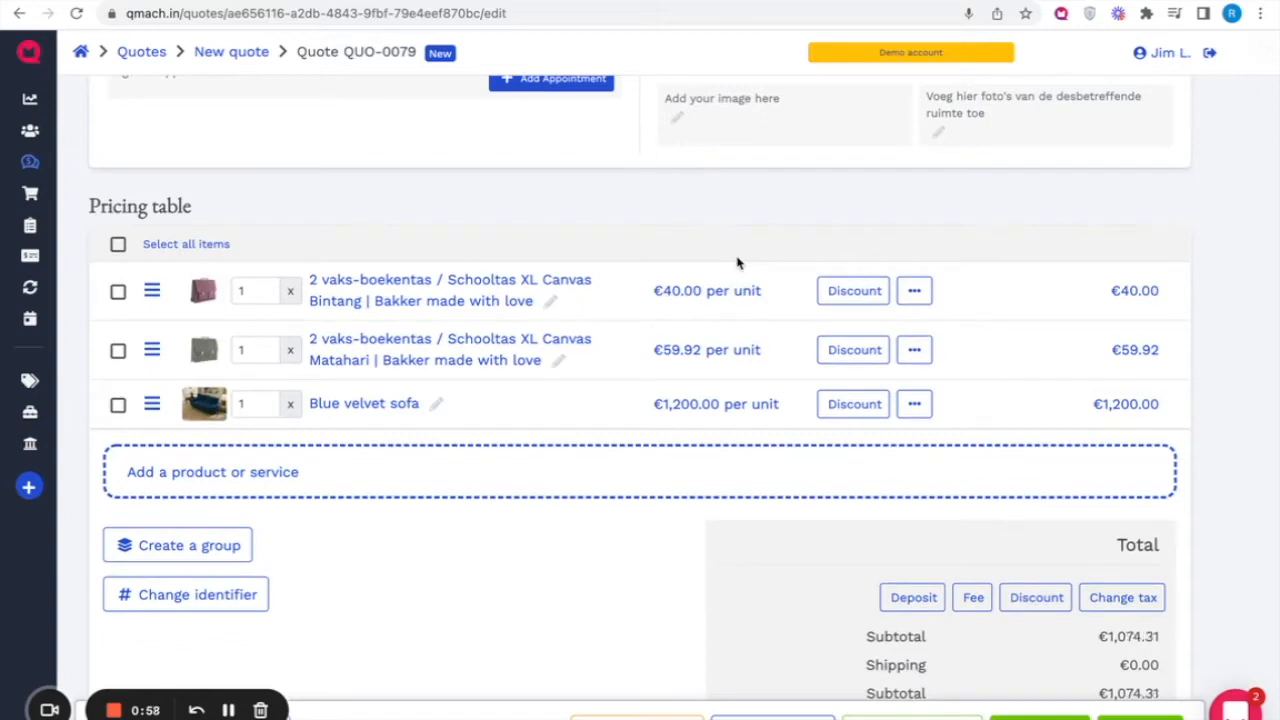
# Step: Retitle the Canvas Bintang line item as "2 vaks-boekentas / Pink" and save it
pyautogui.click(388, 303)
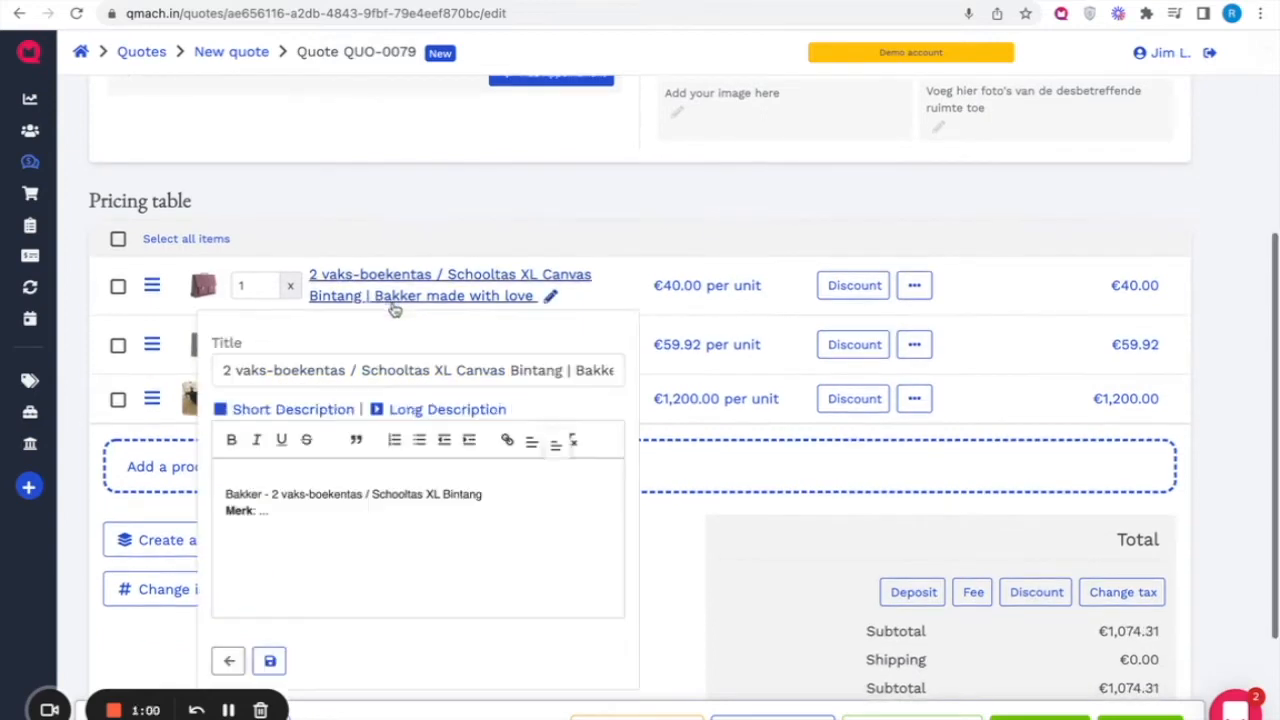
pyautogui.scroll(-1, 420, 369)
pyautogui.moveTo(484, 367); pyautogui.dragTo(361, 364)
pyautogui.click(615, 366)
pyautogui.write('Pink')
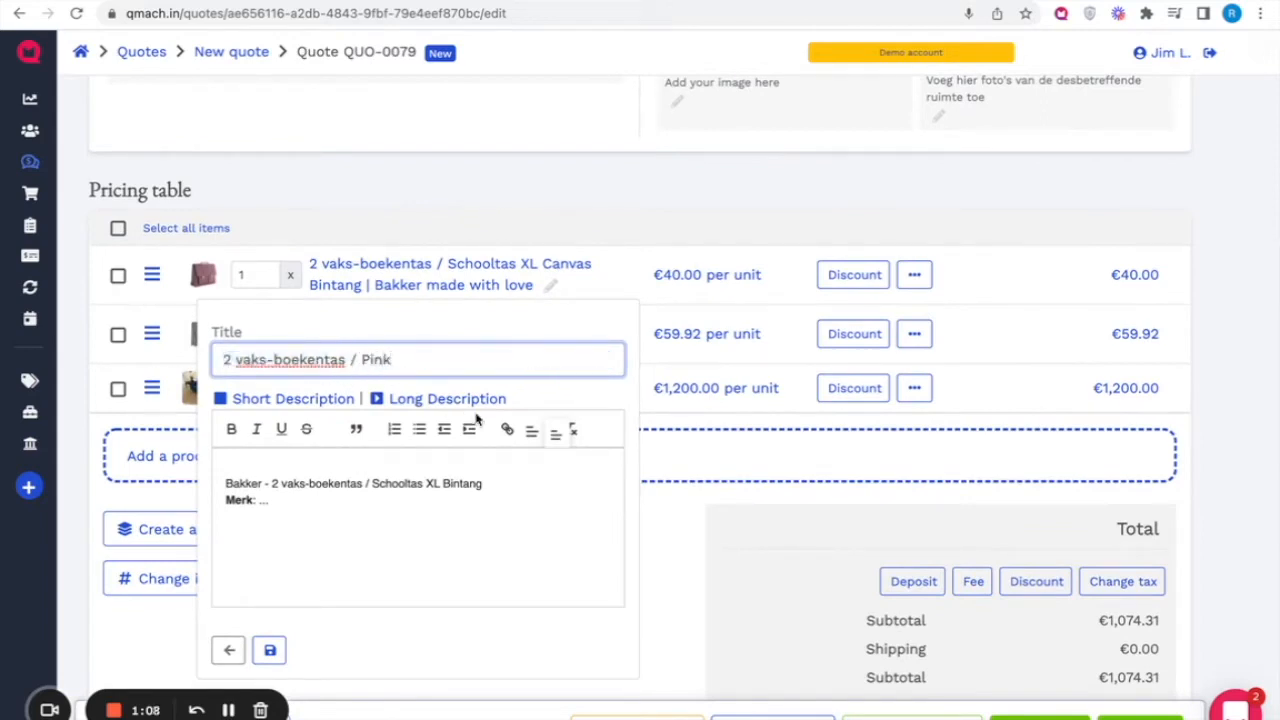
pyautogui.click(270, 652)
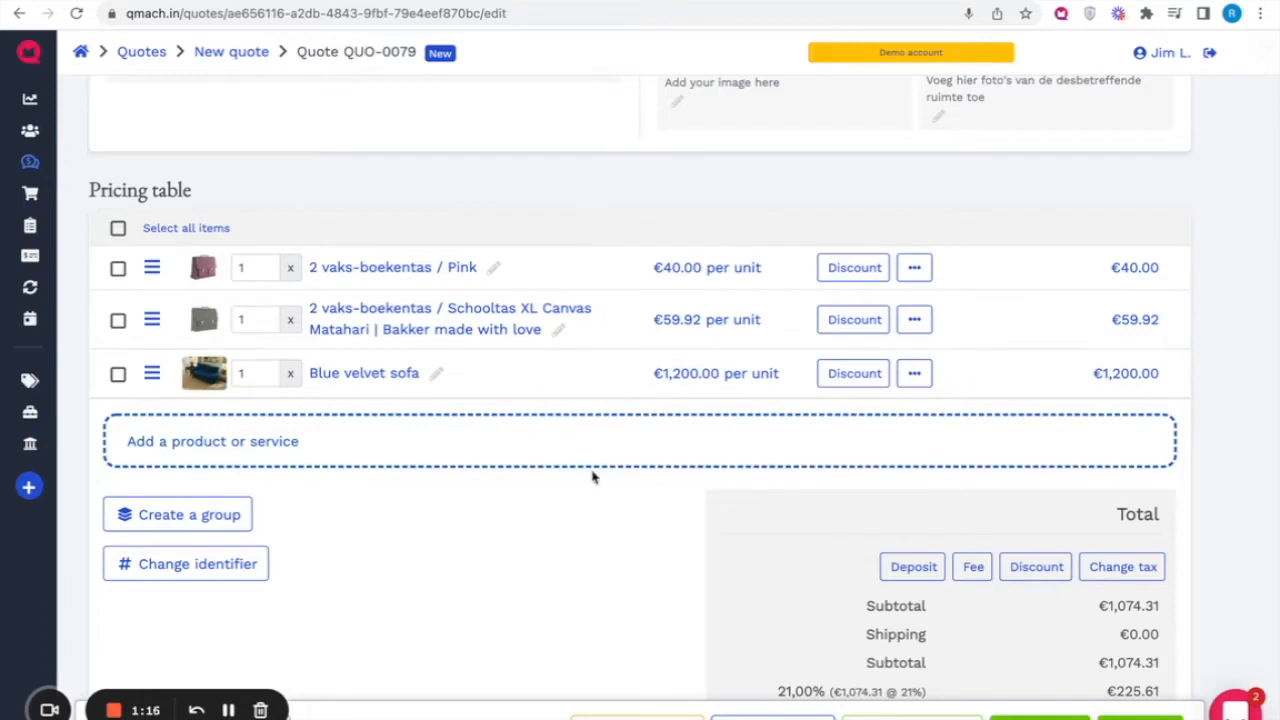
# Step: Apply a 20% discount to the "2 vaks-boekentas / Pink" line item
pyautogui.scroll(1, 497, 481)
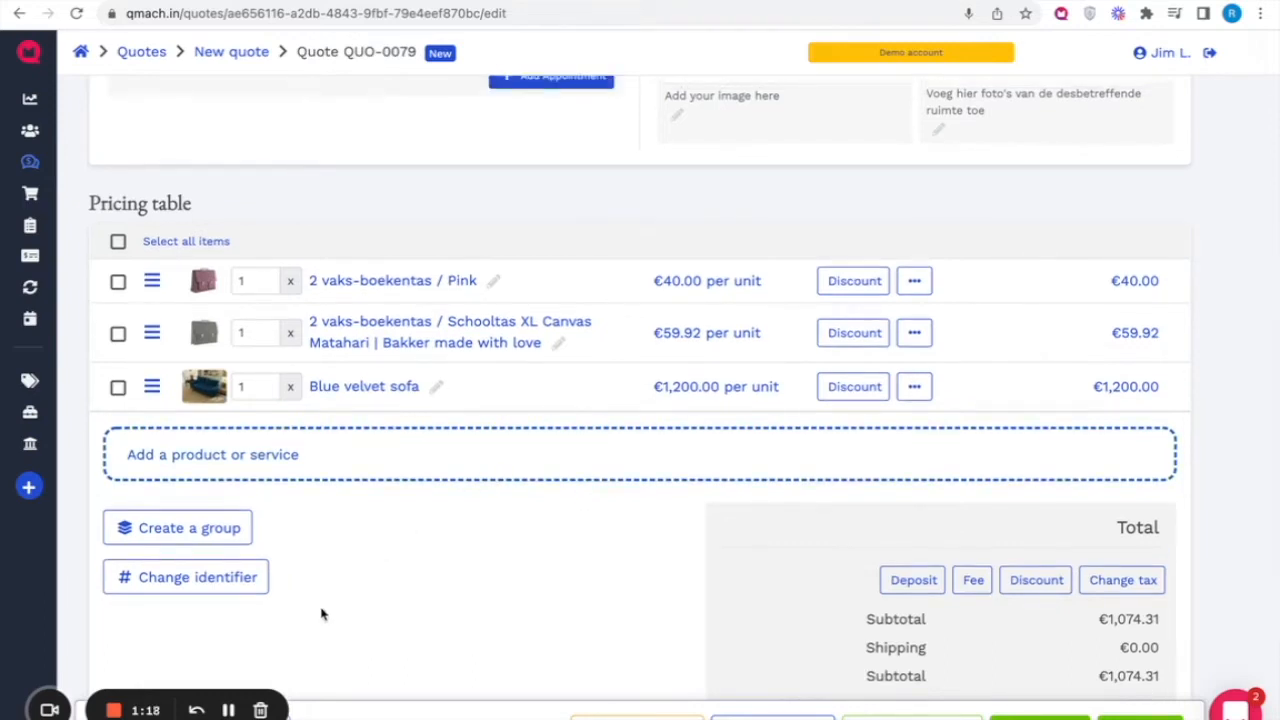
pyautogui.scroll(1, 231, 709)
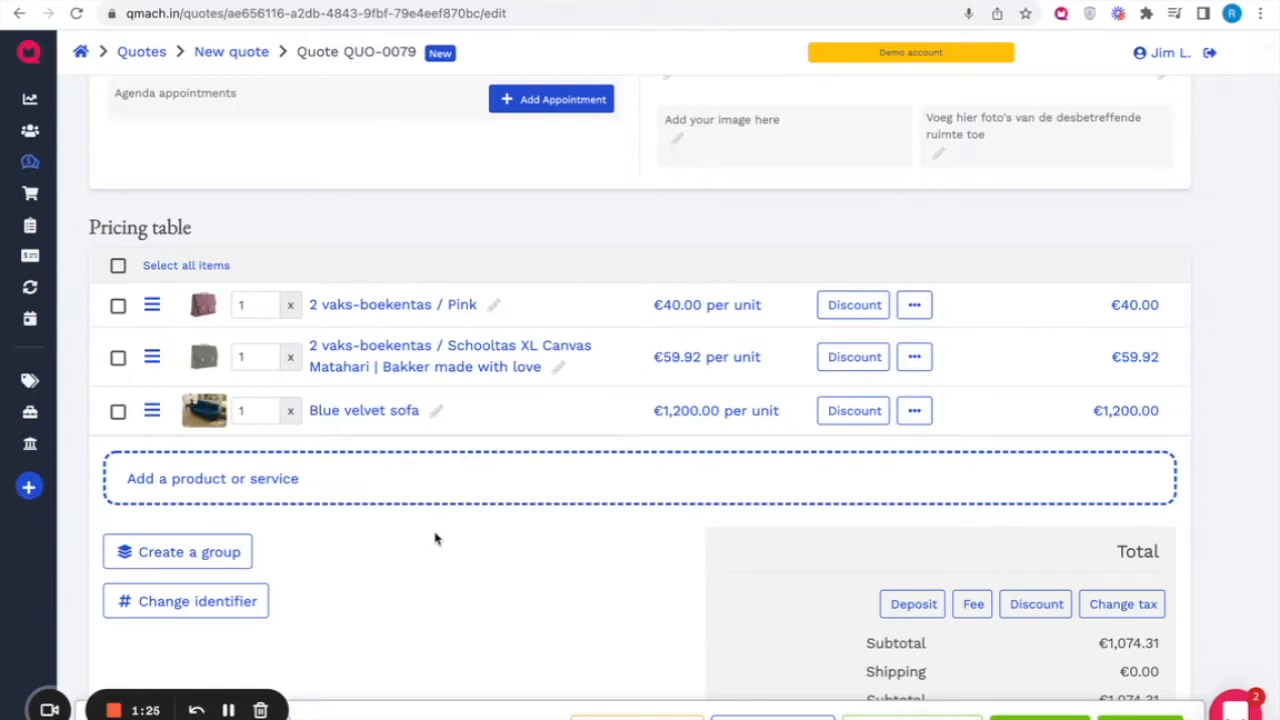
pyautogui.scroll(-1, 860, 470)
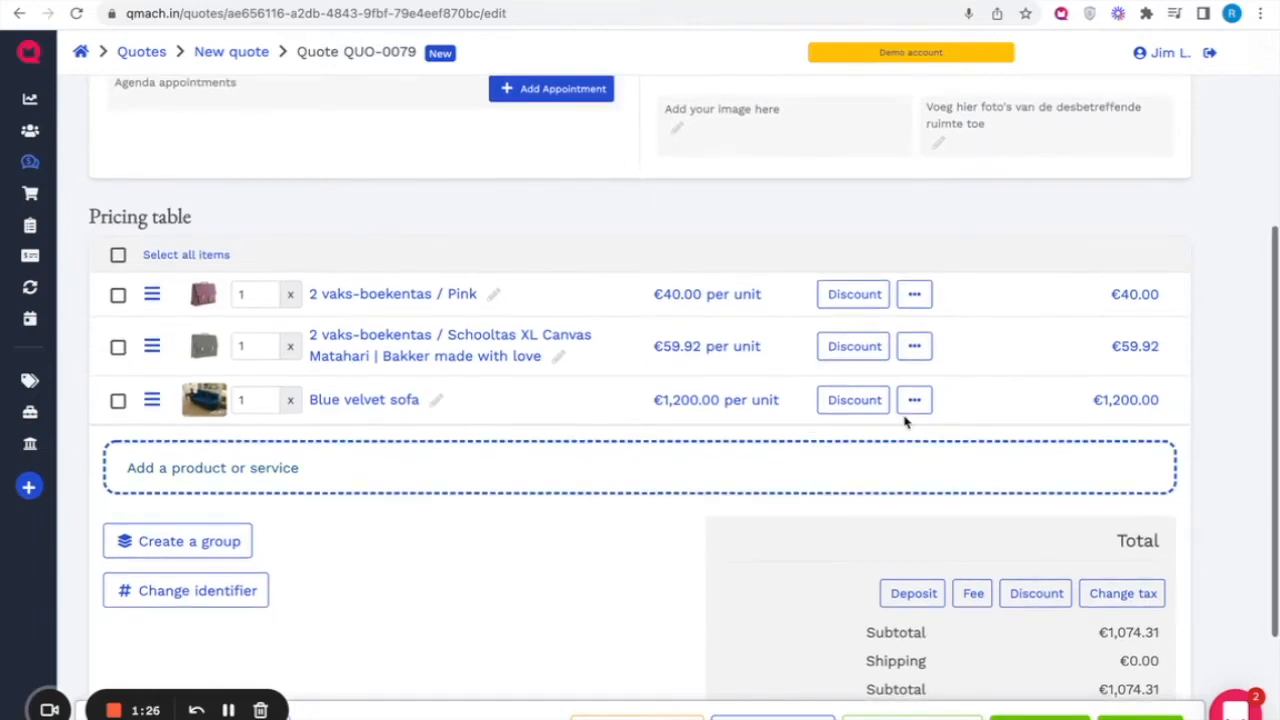
pyautogui.click(884, 296)
pyautogui.click(897, 352)
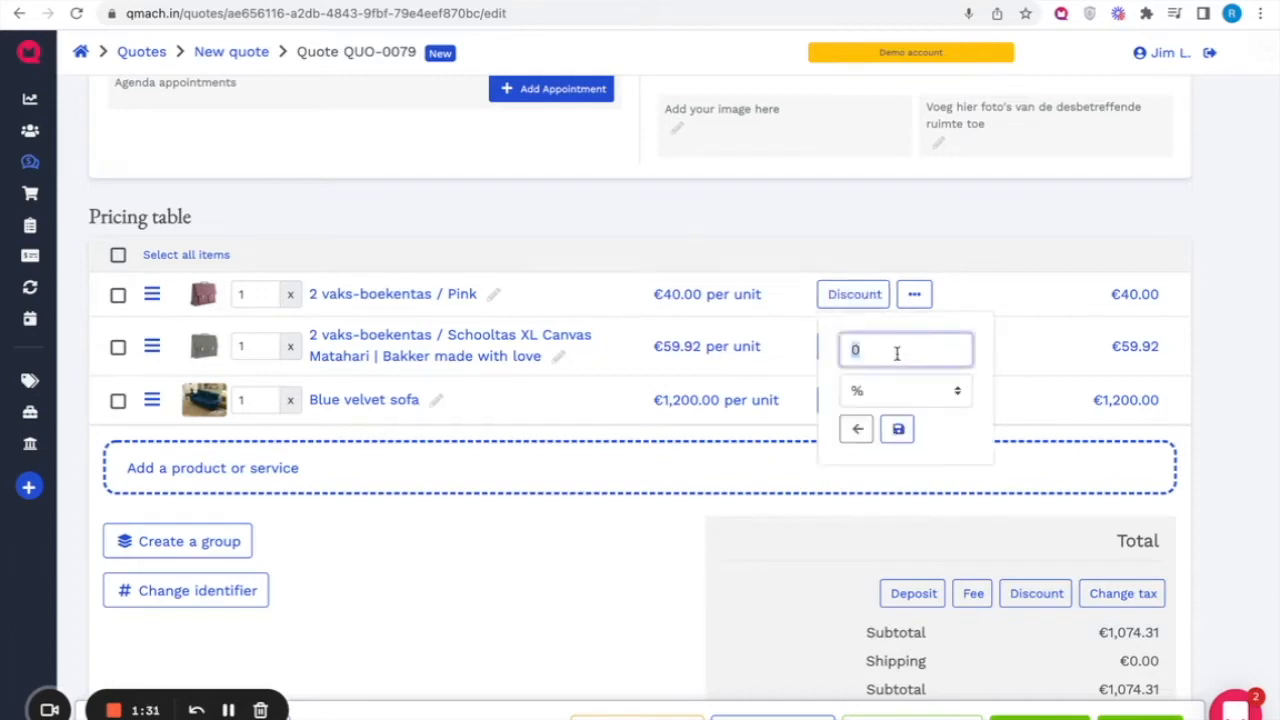
pyautogui.write('20')
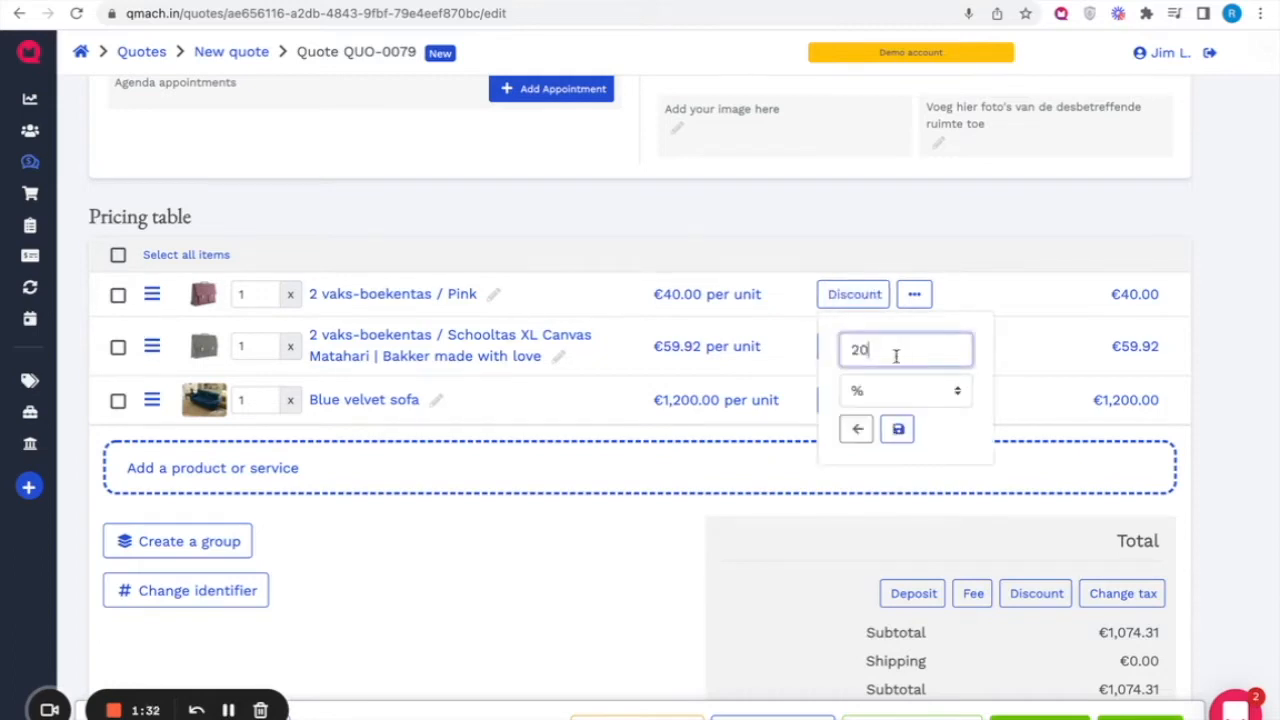
pyautogui.click(899, 431)
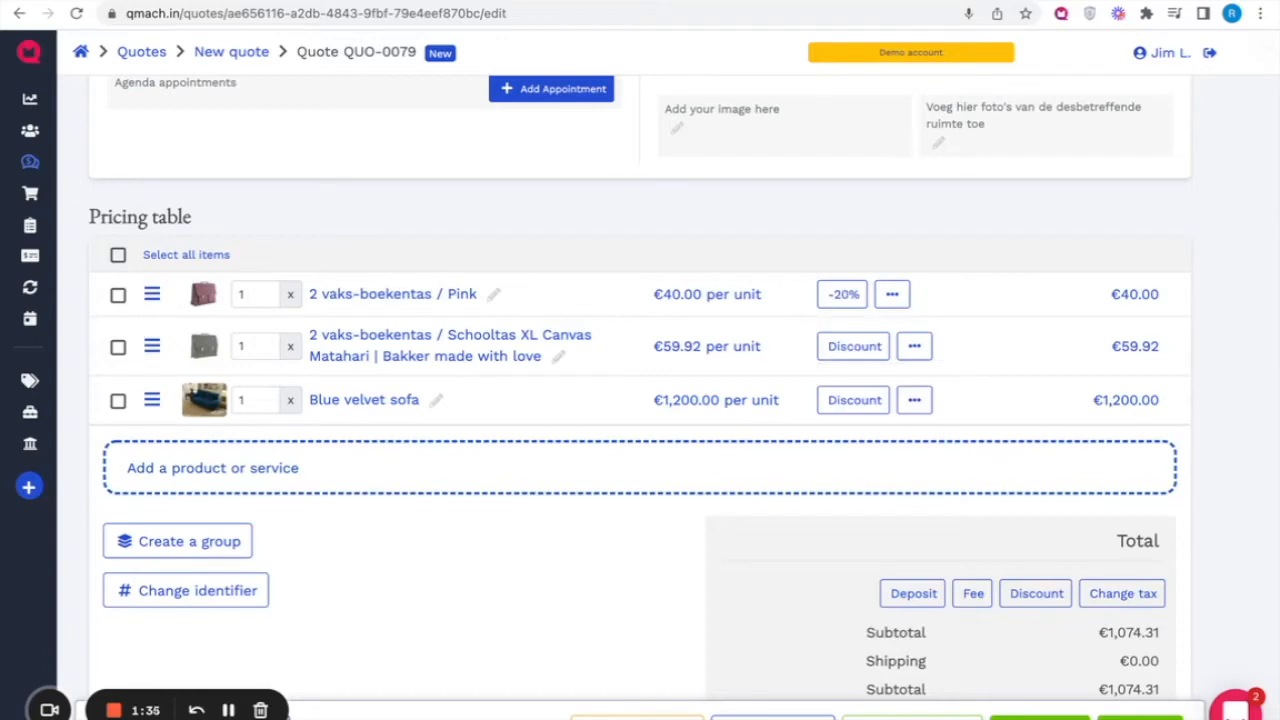
# Step: Preview the customer's view of the quote to check how the discounted item is shown, and close the preview
pyautogui.click(772, 716)
pyautogui.scroll(-15, 963, 484)
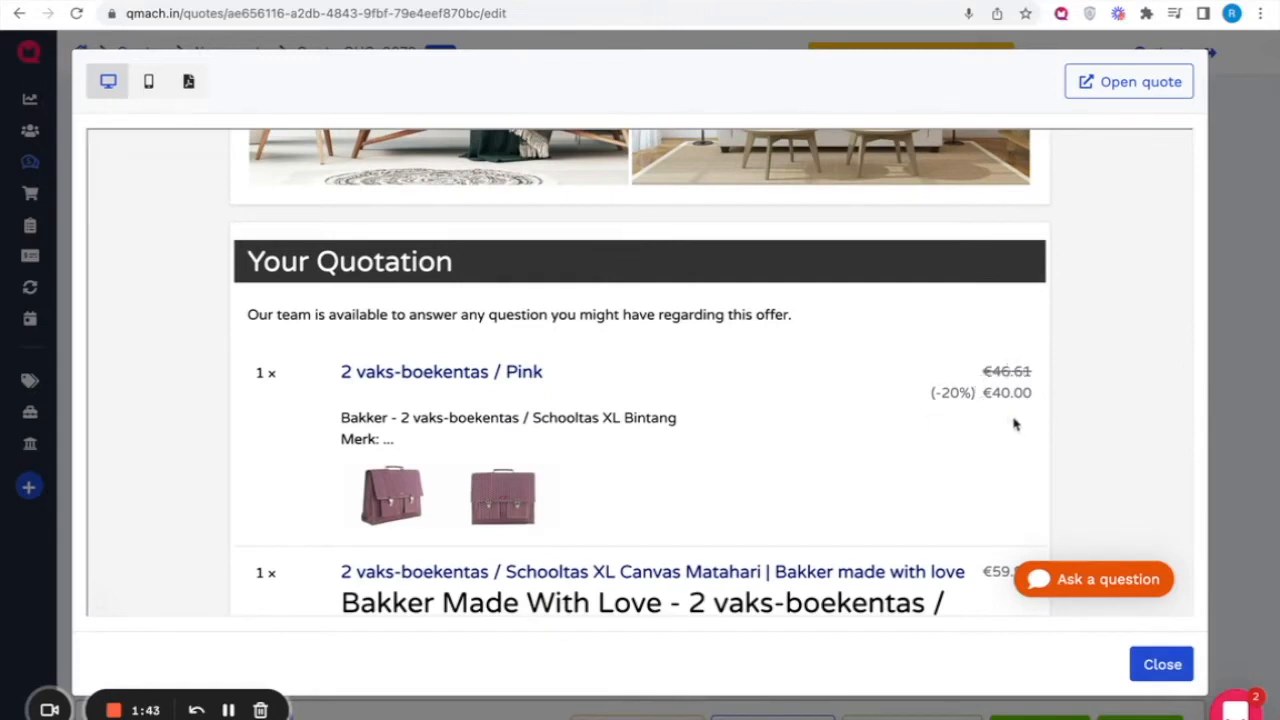
pyautogui.click(1165, 666)
# Step: Apply a 10% discount to the quote total and check the discount amount in the totals
pyautogui.scroll(-2, 873, 402)
pyautogui.scroll(-2, 872, 403)
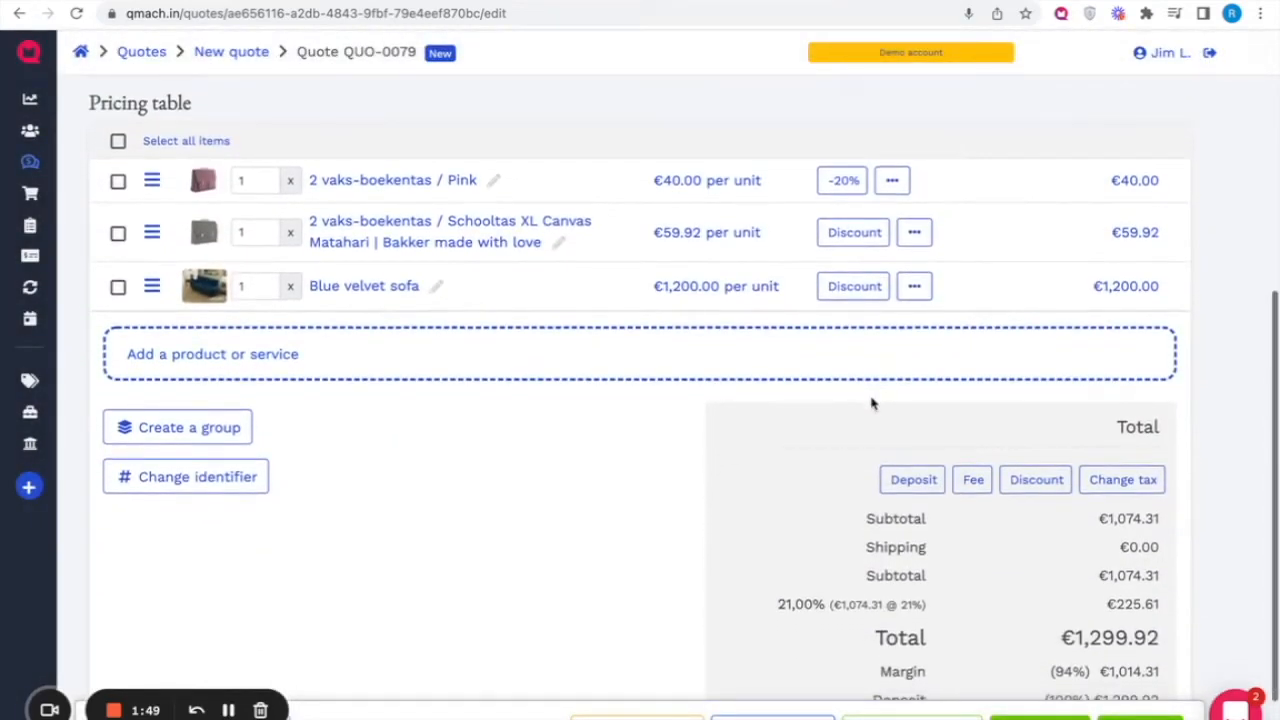
pyautogui.click(1057, 483)
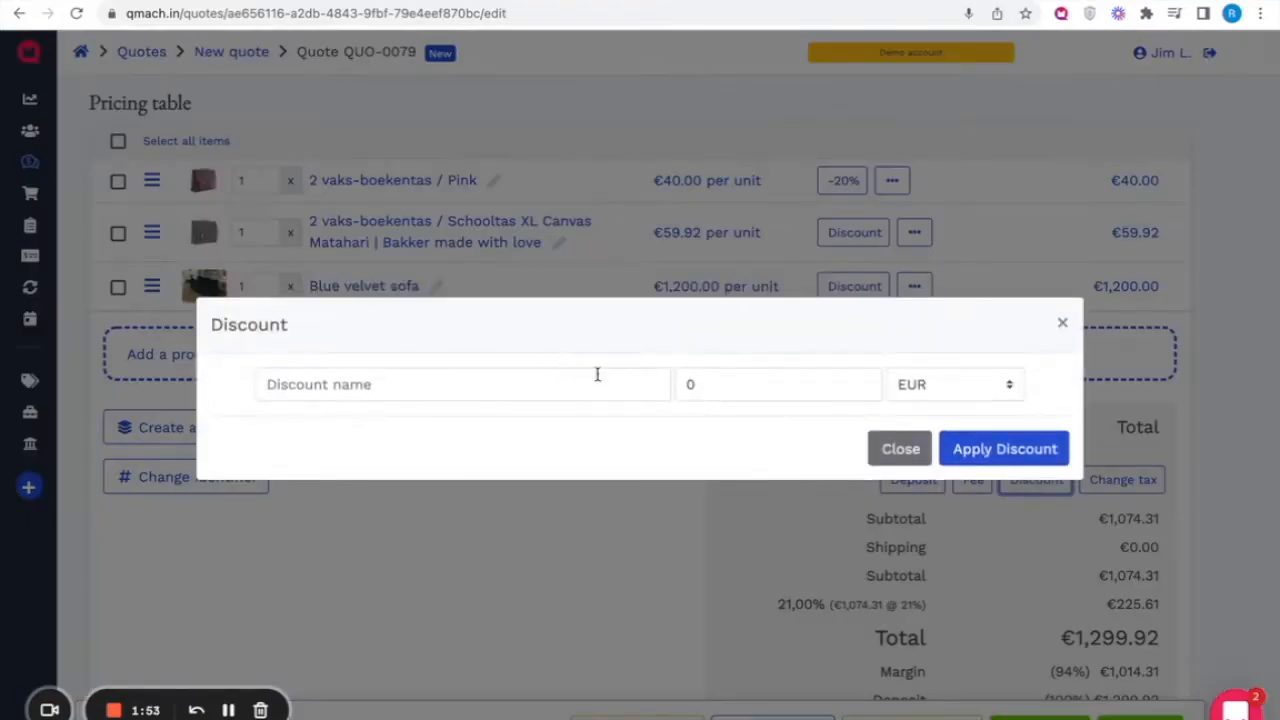
pyautogui.click(944, 392)
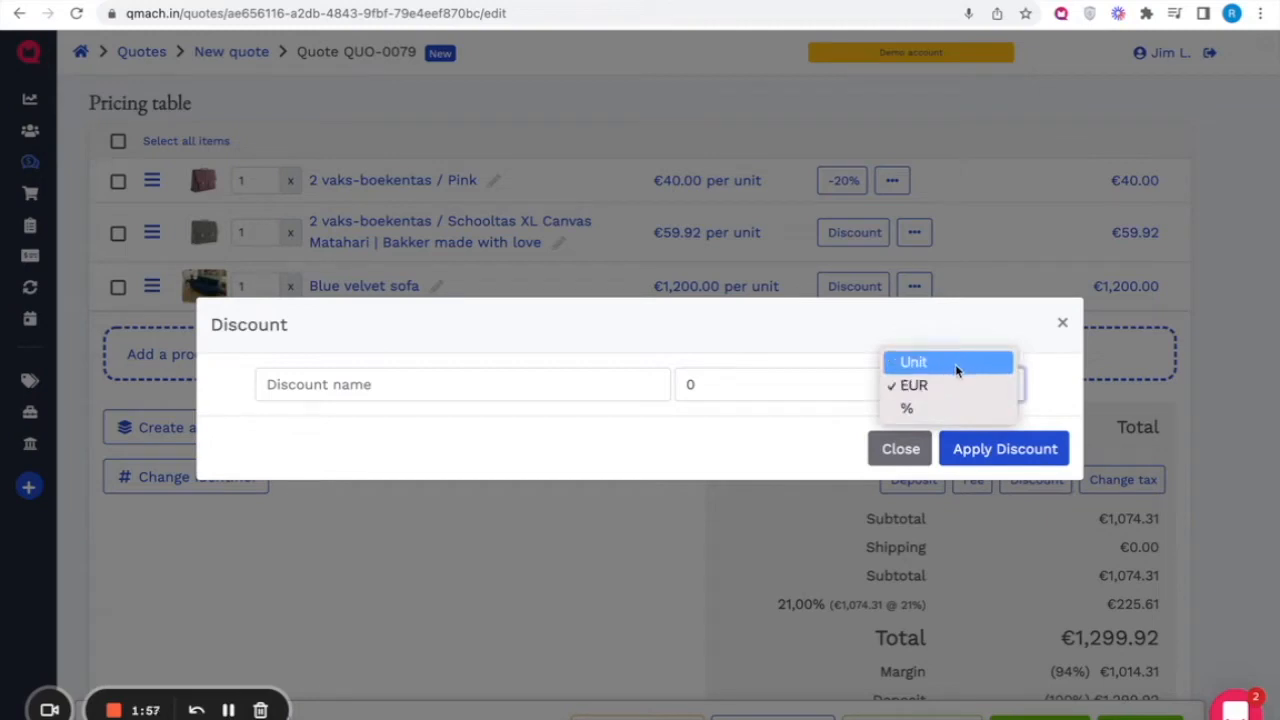
pyautogui.click(786, 386)
pyautogui.click(943, 394)
pyautogui.click(924, 408)
pyautogui.click(797, 384)
pyautogui.write('10')
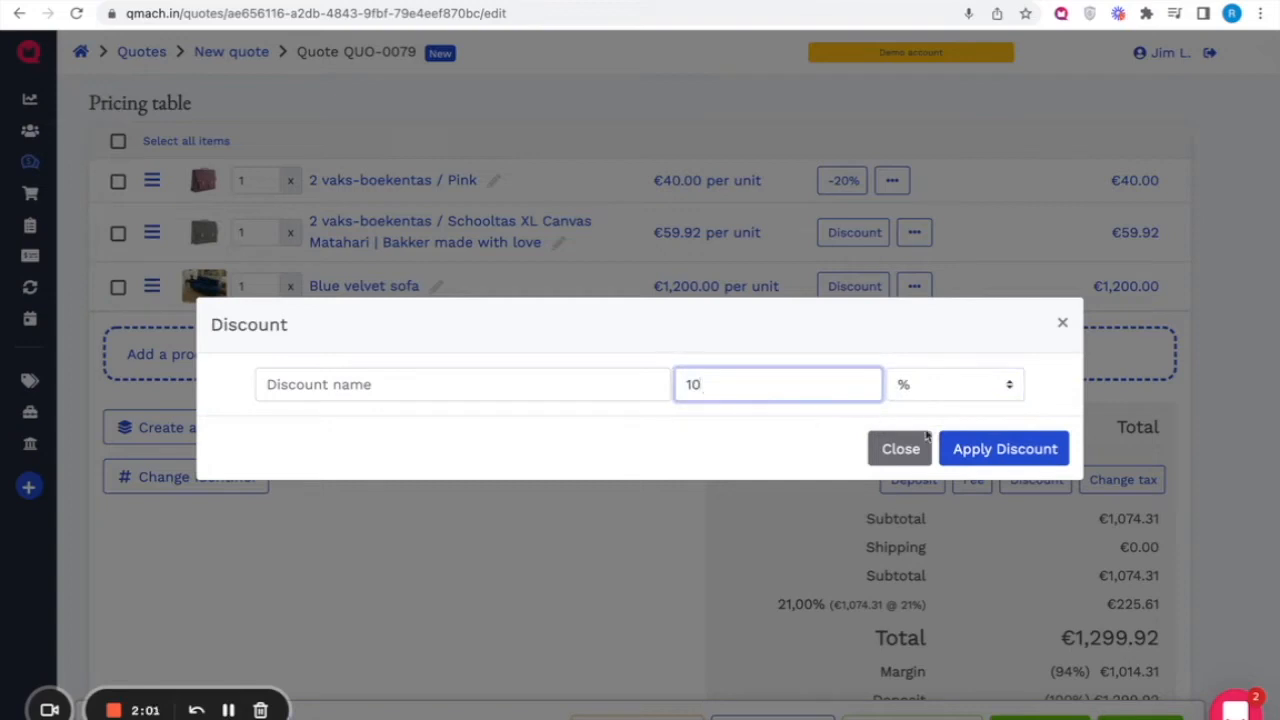
pyautogui.click(980, 452)
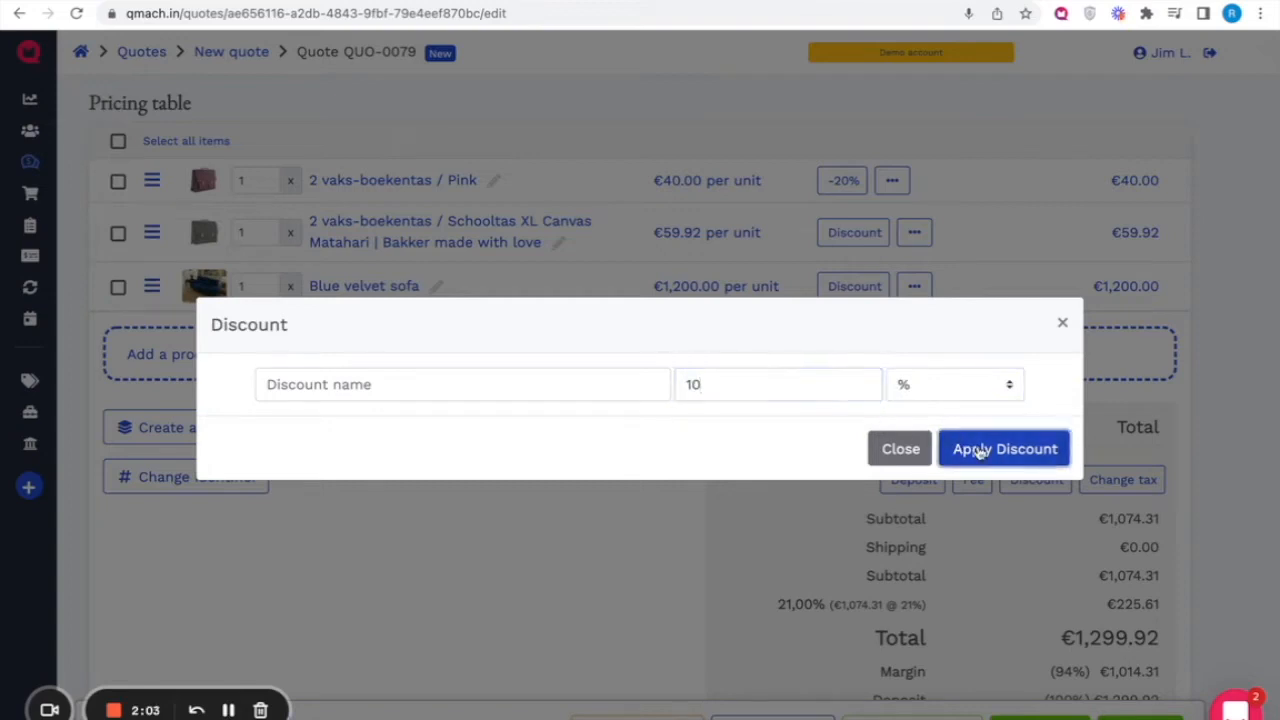
pyautogui.scroll(-3, 1031, 453)
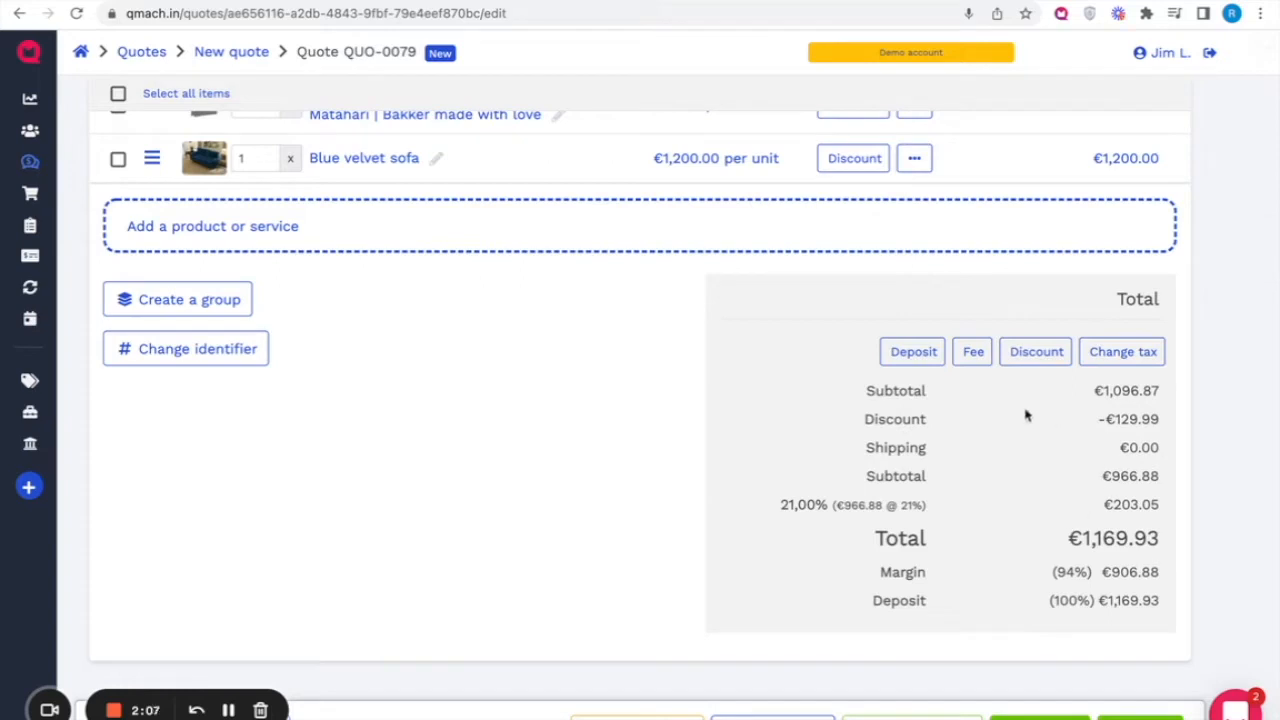
pyautogui.moveTo(866, 418); pyautogui.dragTo(945, 424)
pyautogui.moveTo(1095, 420); pyautogui.dragTo(1155, 425)
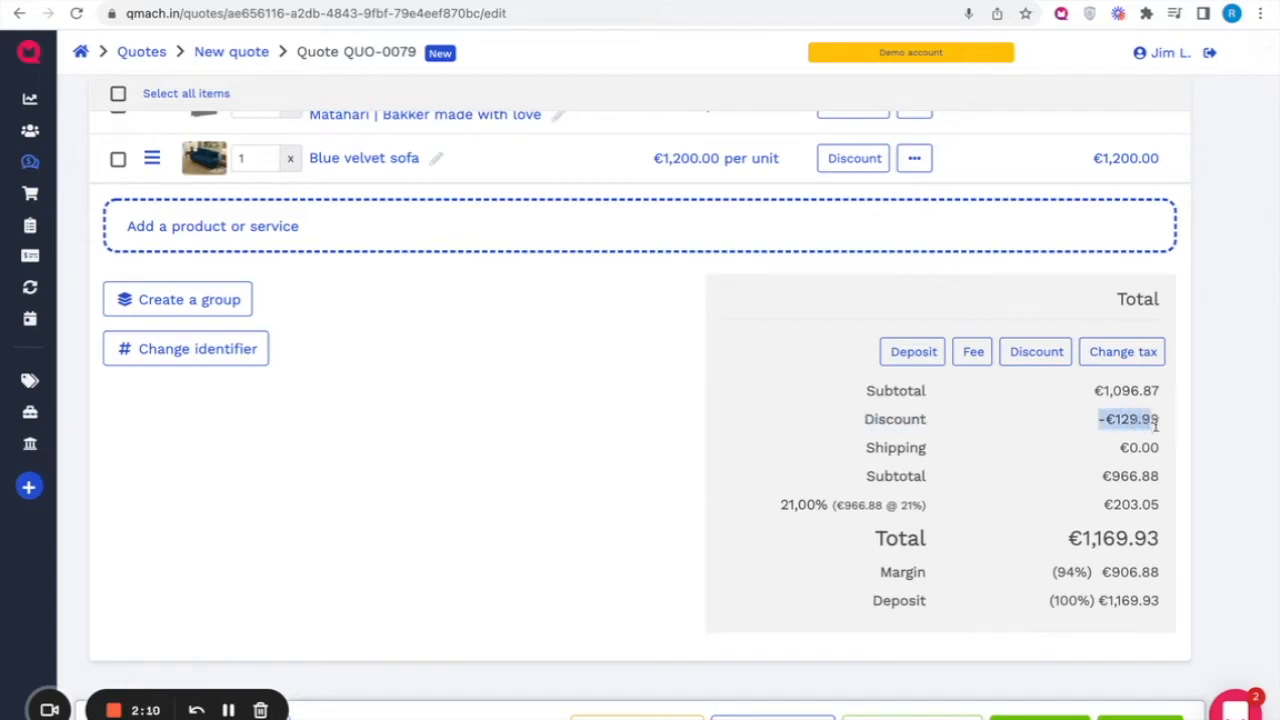
pyautogui.click(1032, 544)
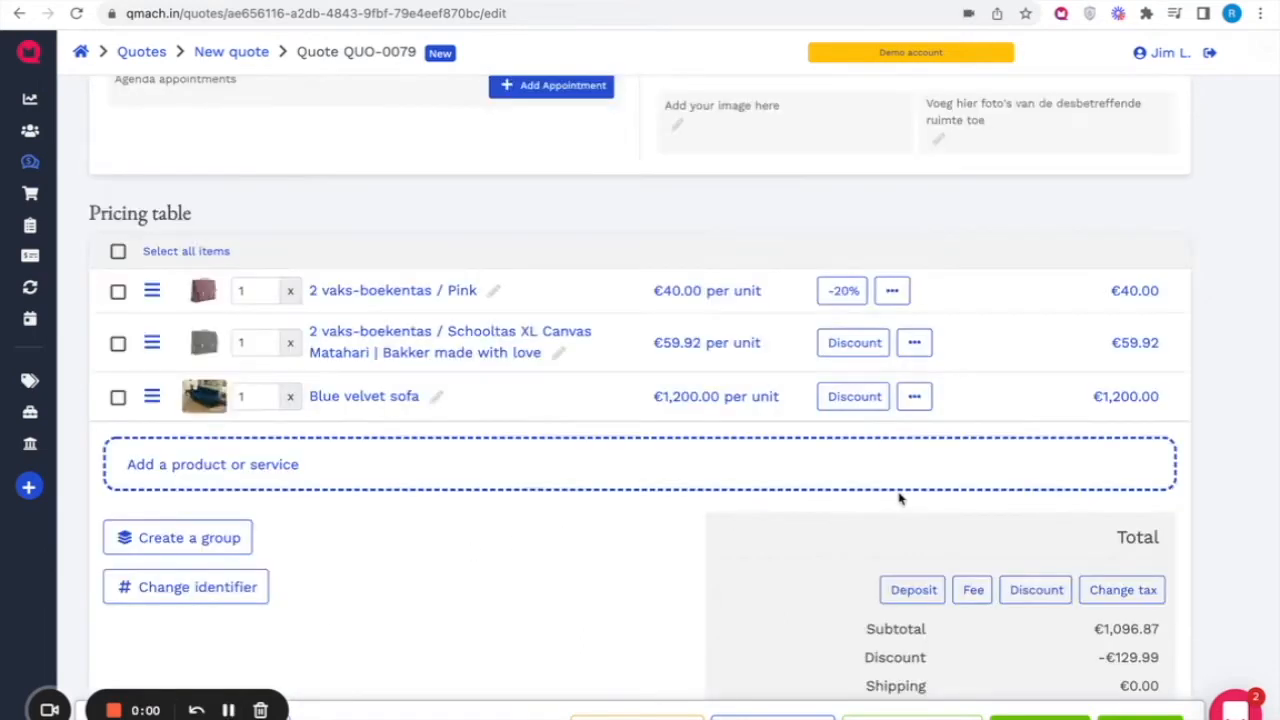
# Step: Make "2 vaks-boekentas / Pink" an optional item and preview how the customer sees it, closing the preview
pyautogui.click(895, 290)
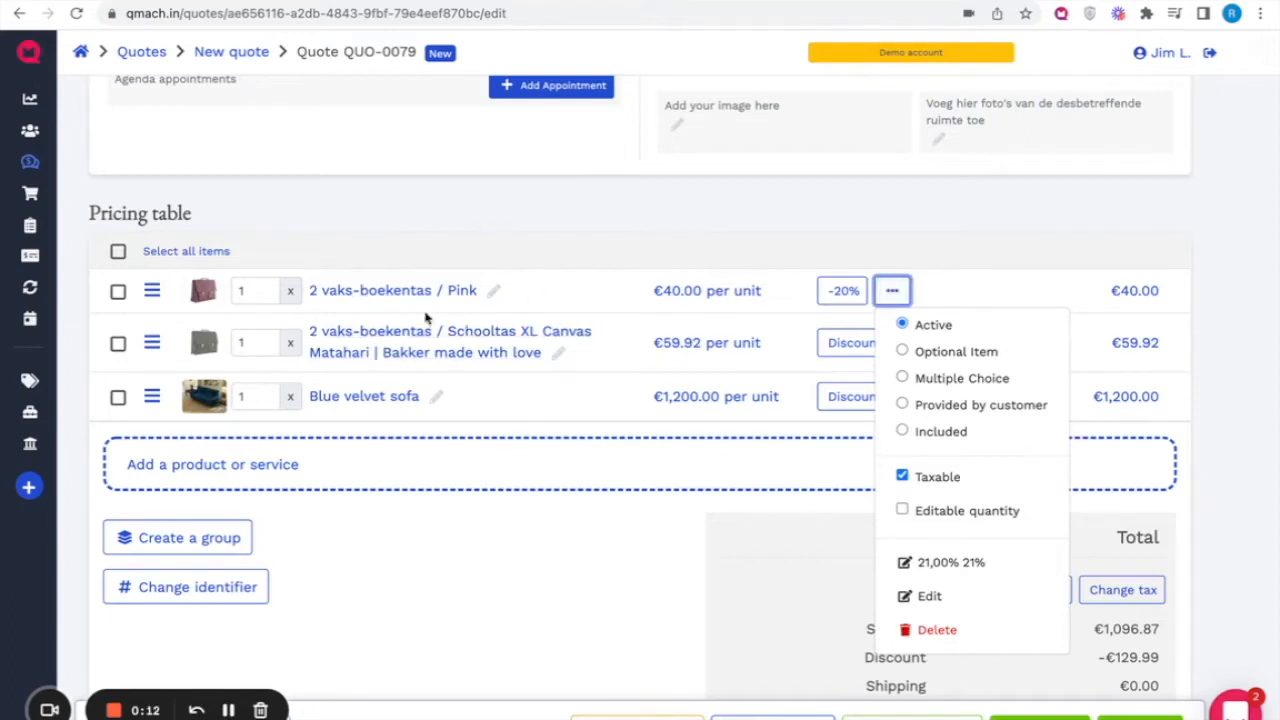
pyautogui.click(998, 356)
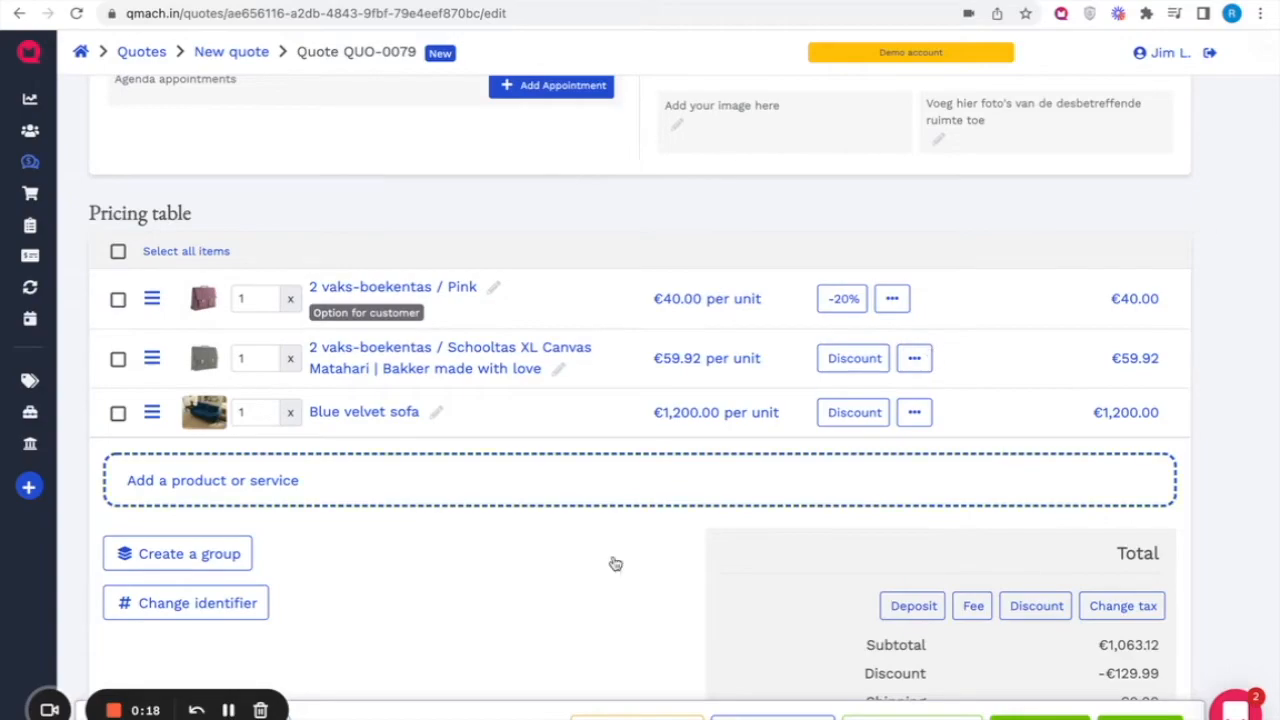
pyautogui.click(772, 717)
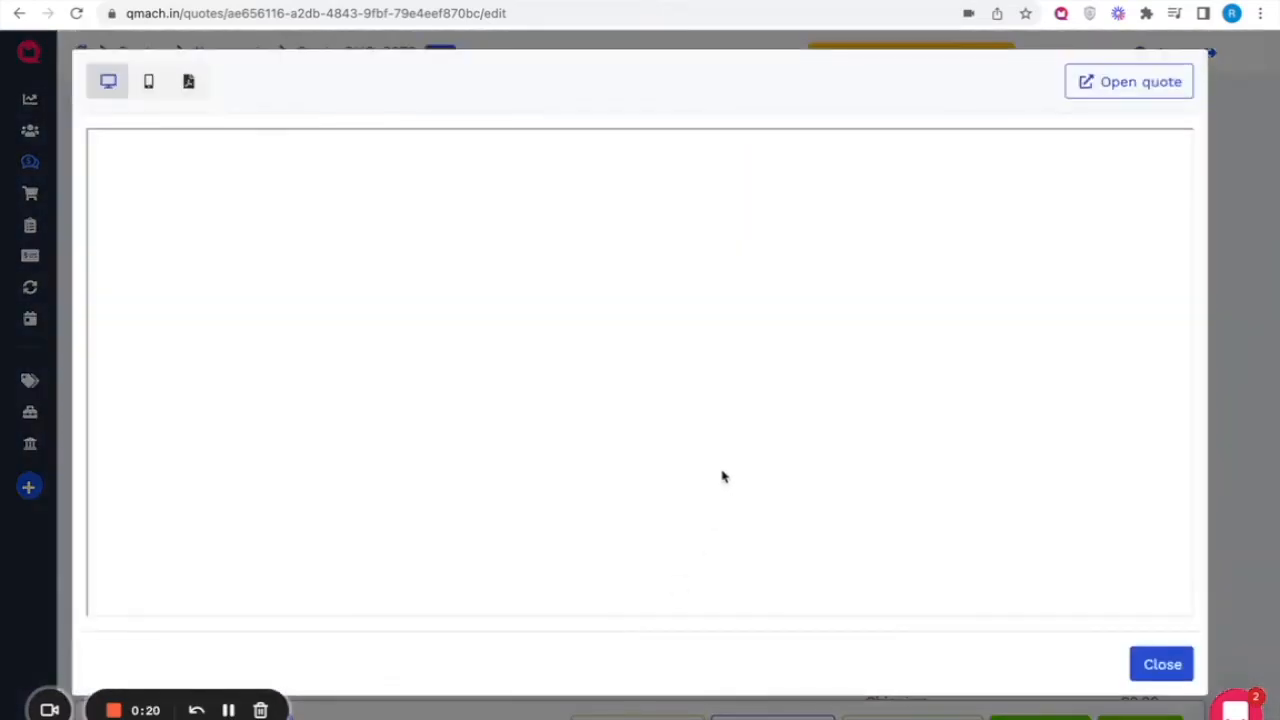
pyautogui.scroll(-15, 862, 435)
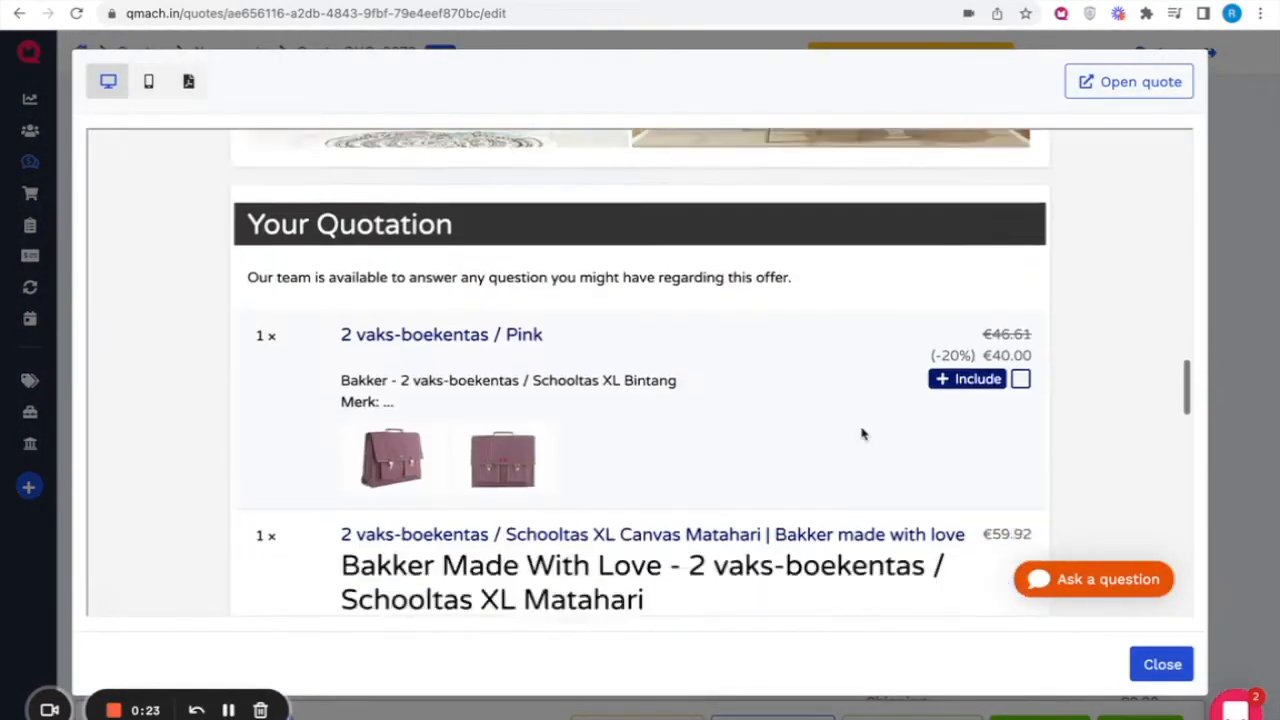
pyautogui.click(975, 308)
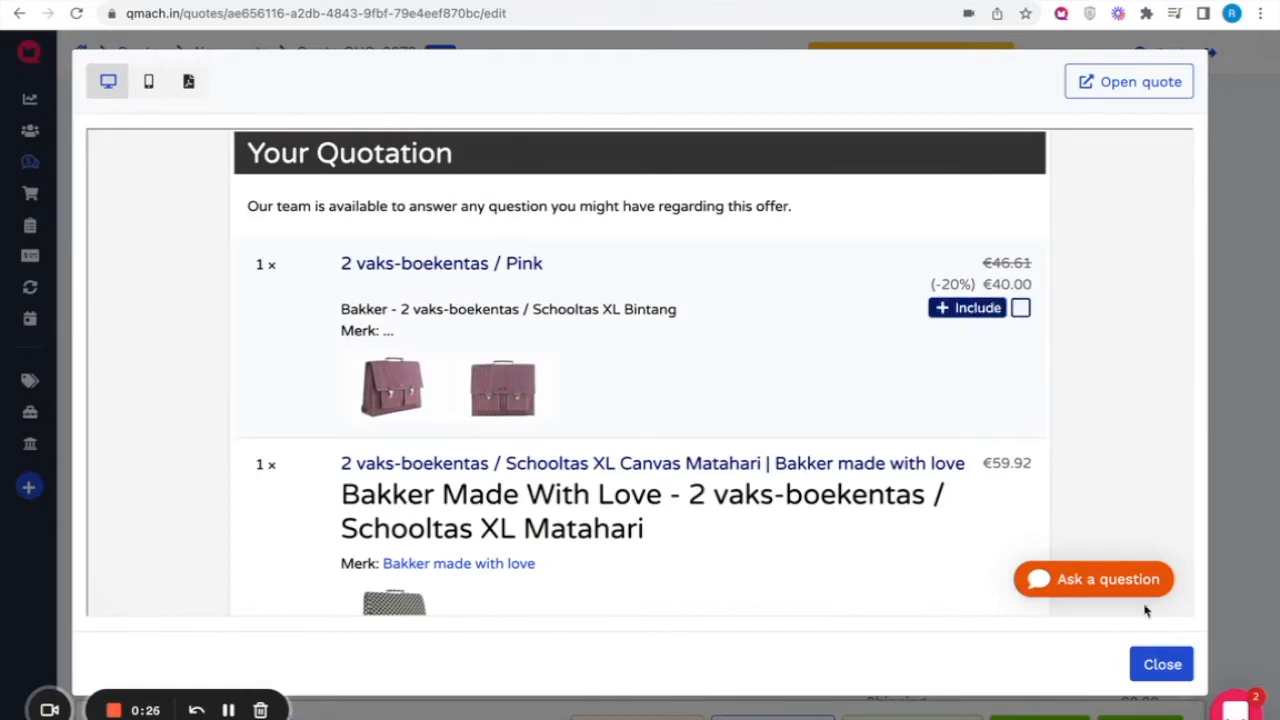
pyautogui.click(1162, 665)
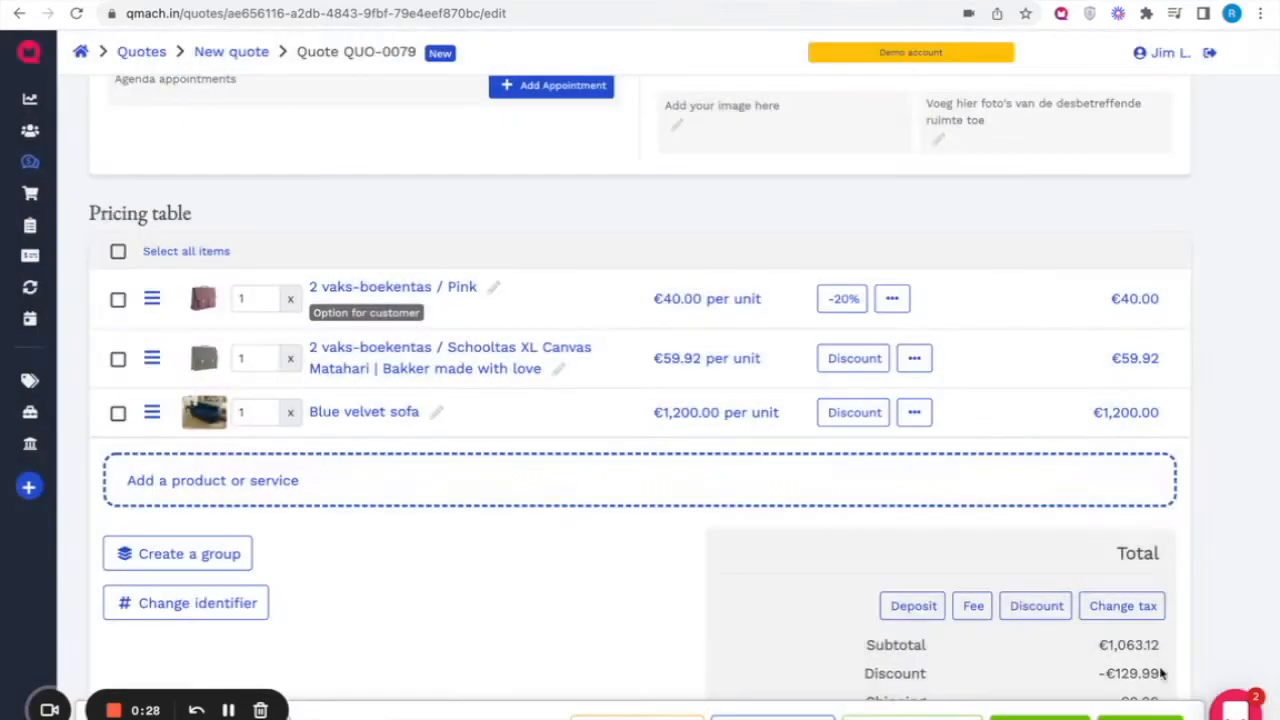
# Step: Set the "2 vaks-boekentas / Pink" line item to Included and make its quantity editable
pyautogui.click(899, 309)
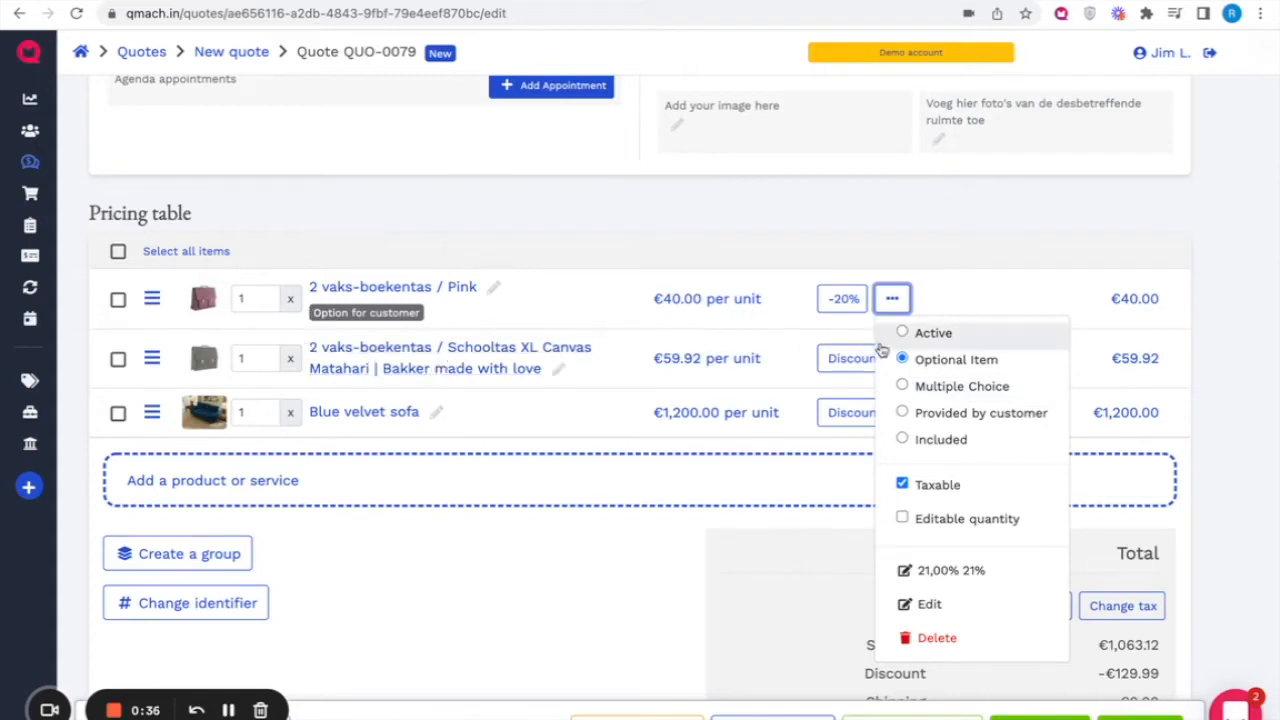
pyautogui.scroll(1, 890, 340)
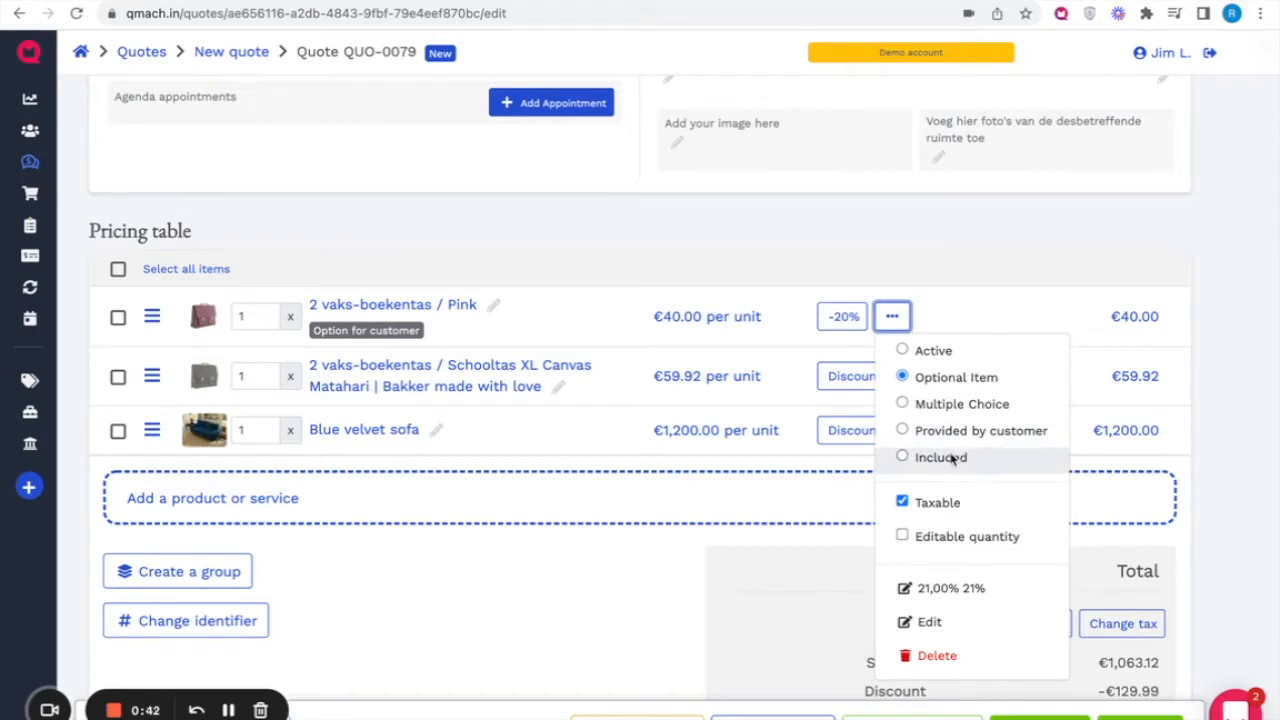
pyautogui.click(946, 460)
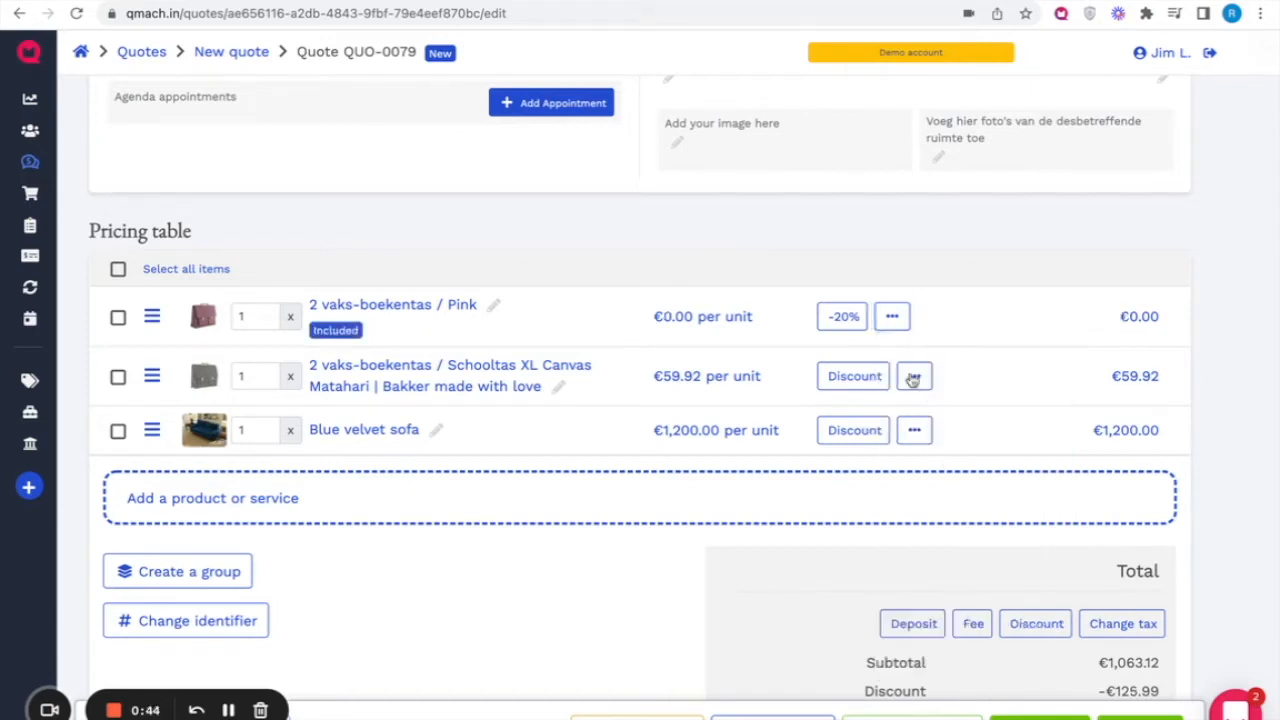
pyautogui.click(895, 317)
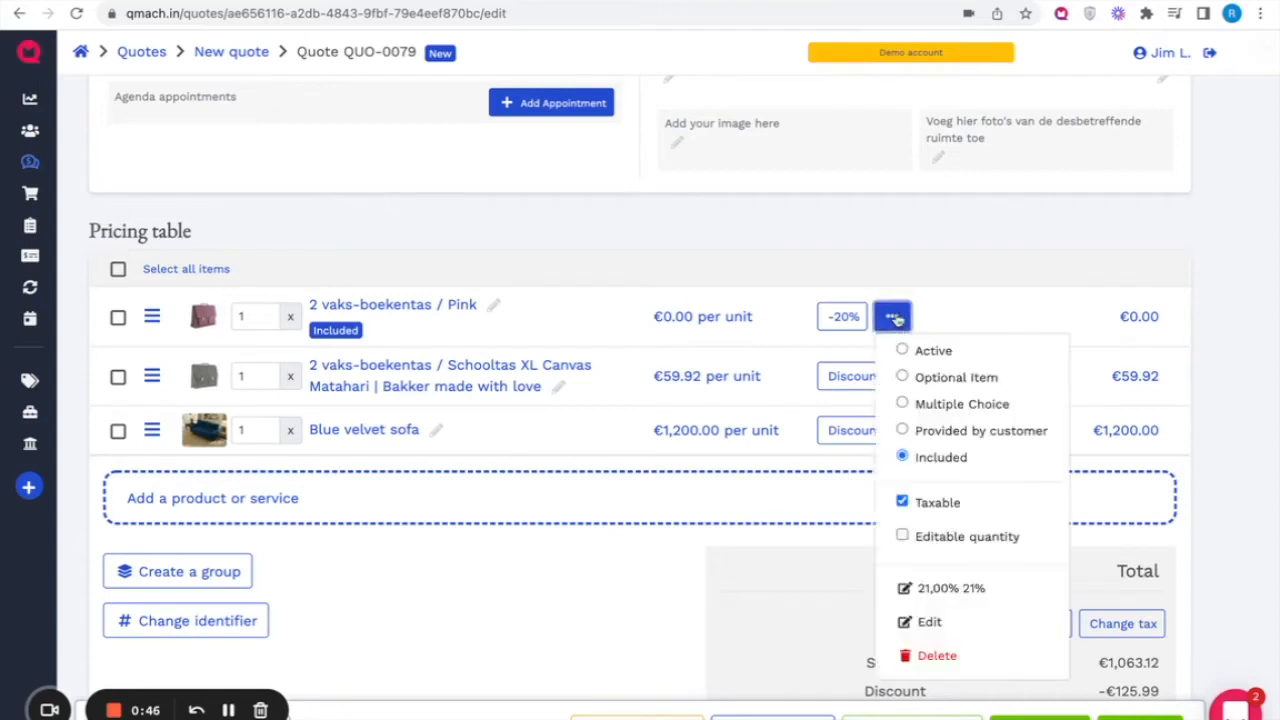
pyautogui.click(927, 538)
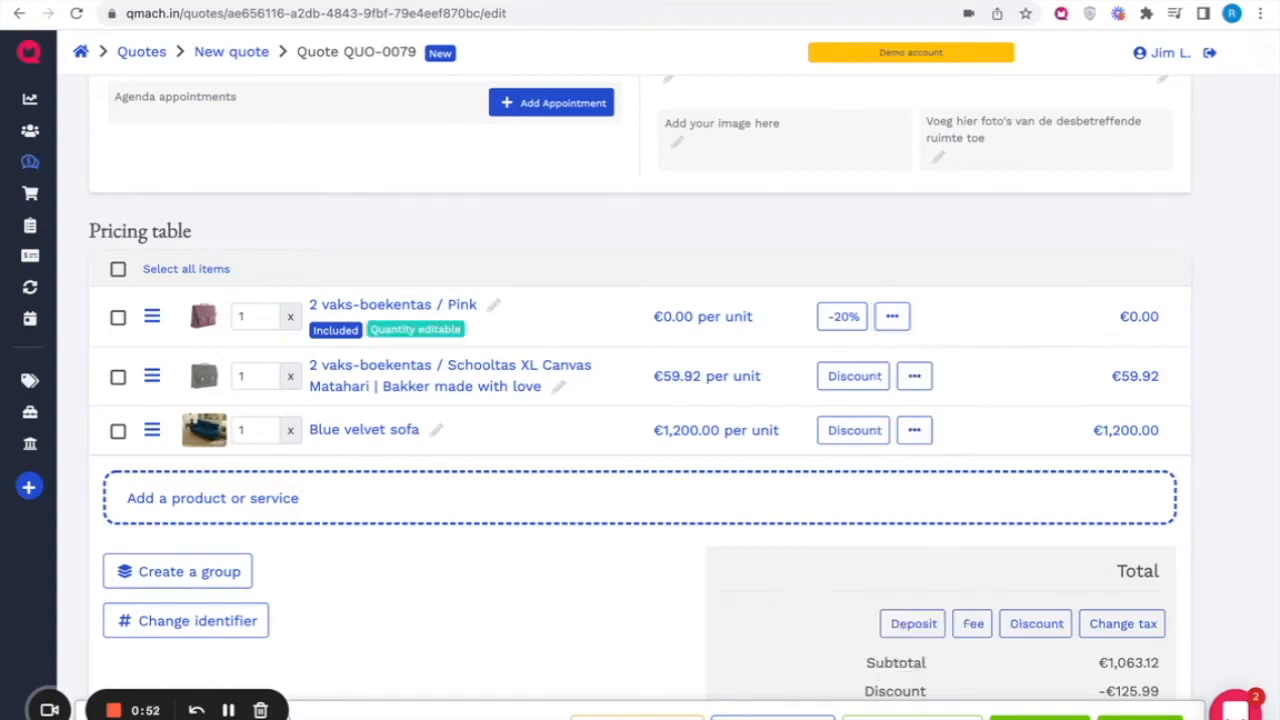
# Step: In the customer preview of the quote, set the quantity of "2 vaks-boekentas / Pink" to 2 and close the preview
pyautogui.click(308, 715)
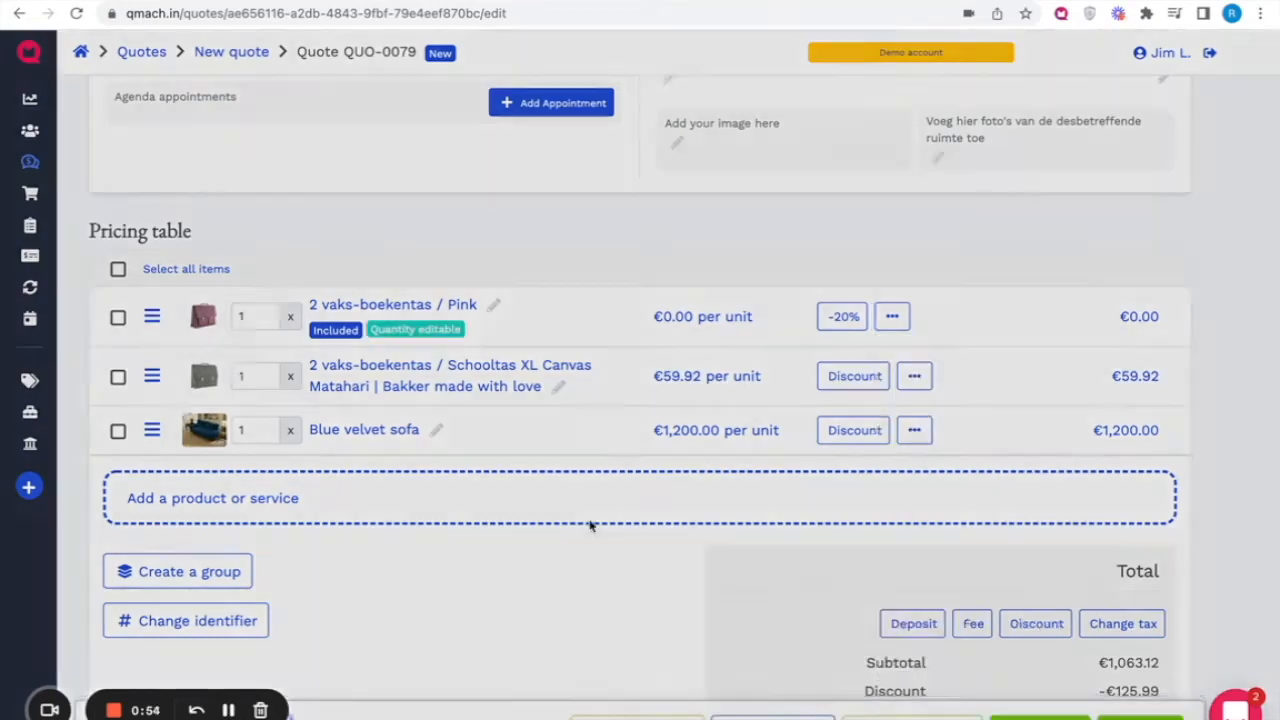
pyautogui.scroll(-15, 612, 494)
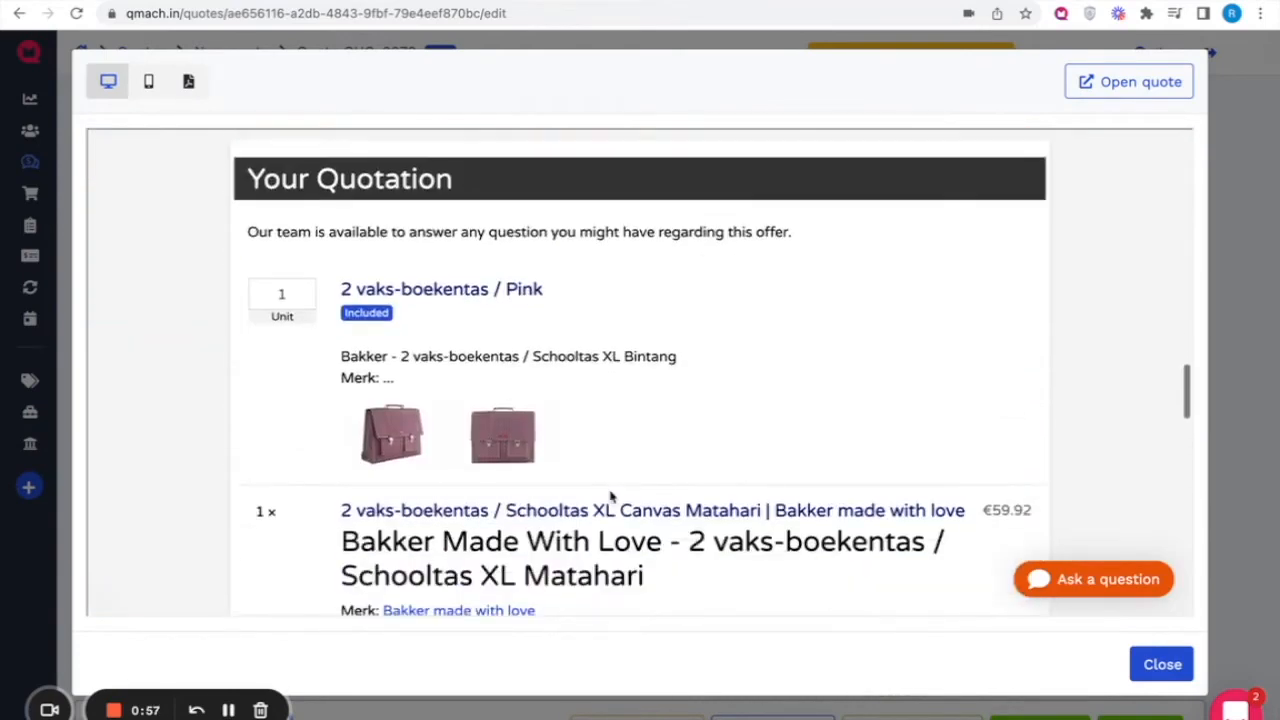
pyautogui.click(293, 296)
pyautogui.write('2')
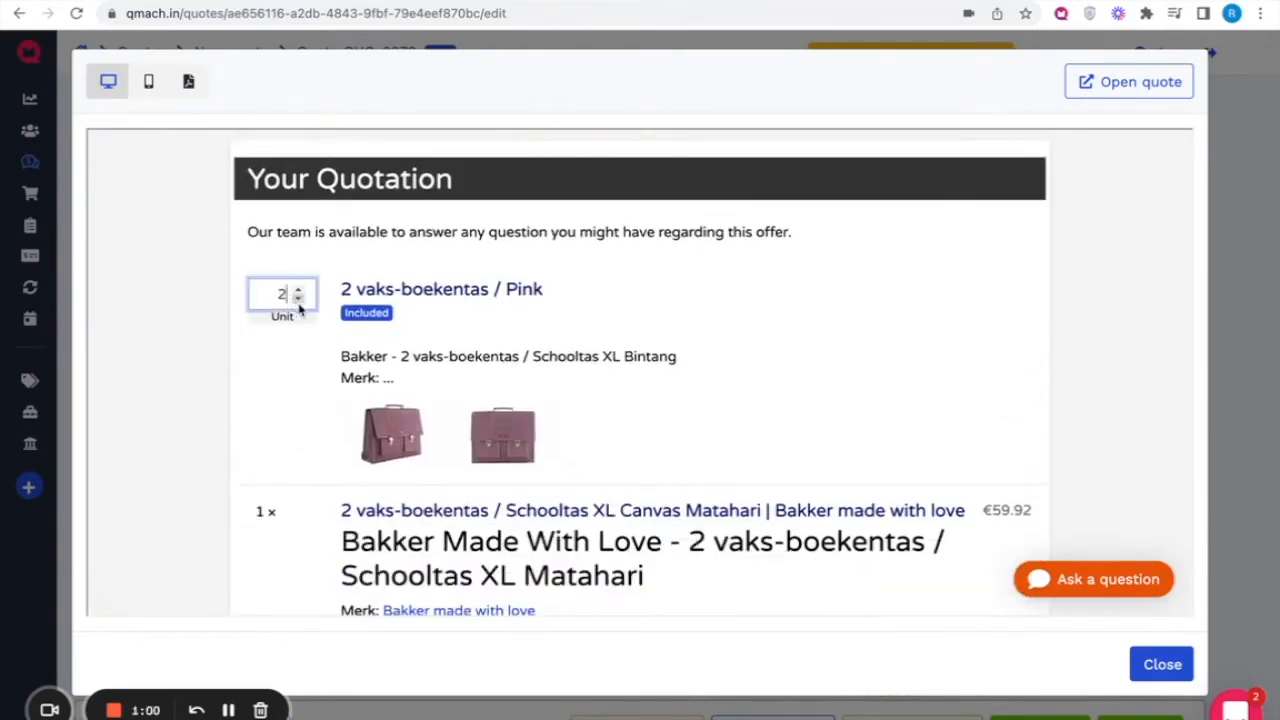
pyautogui.click(1162, 665)
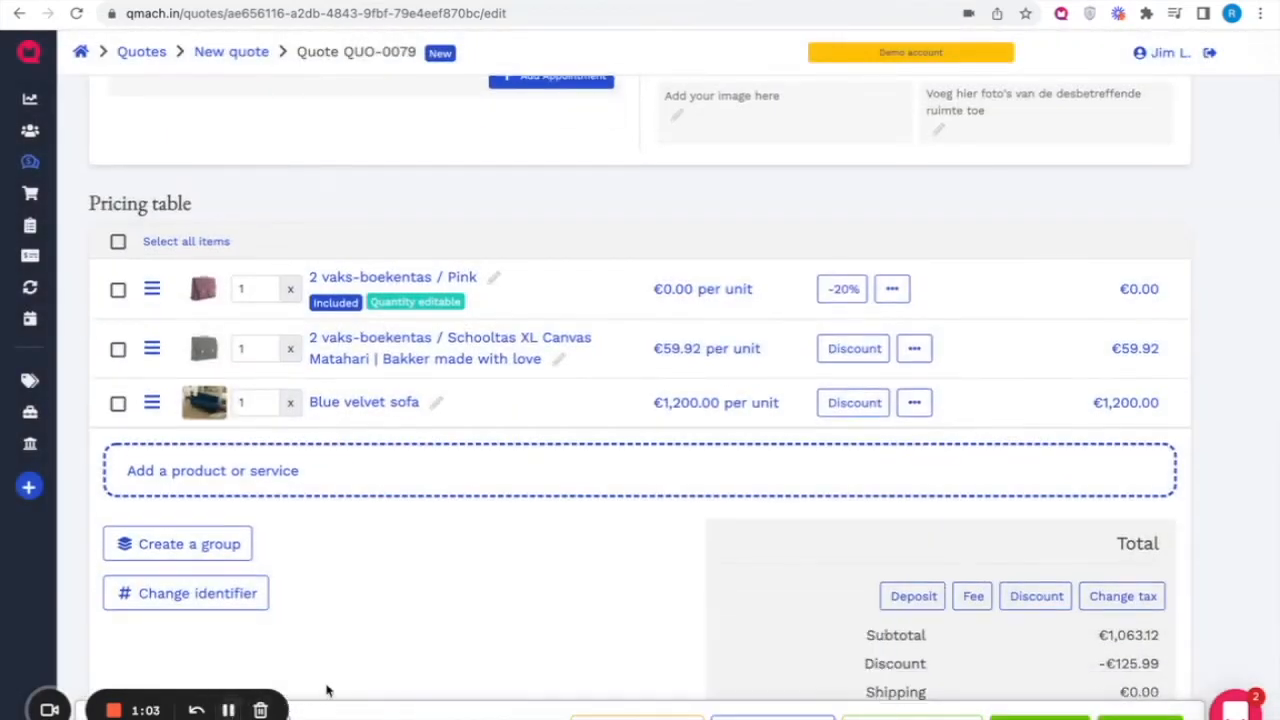
# Step: Create a group in the pricing table and name it "Bags"
pyautogui.scroll(-2, 458, 610)
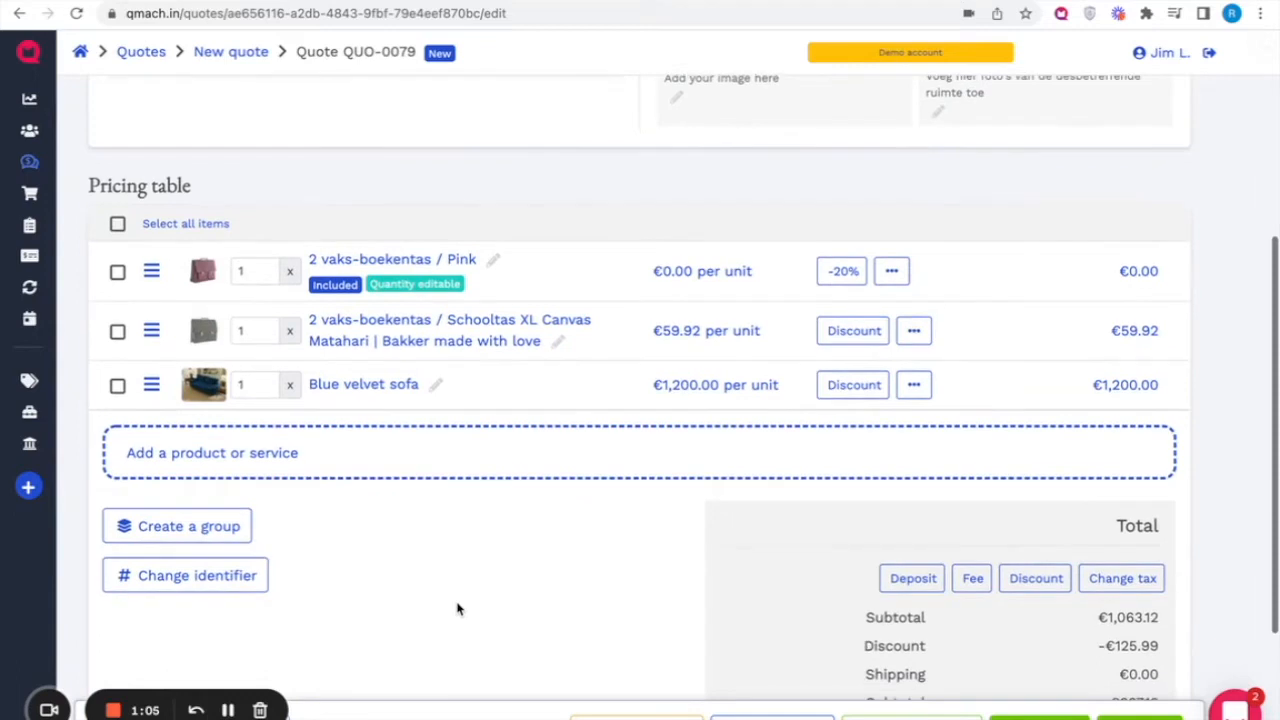
pyautogui.scroll(1, 509, 570)
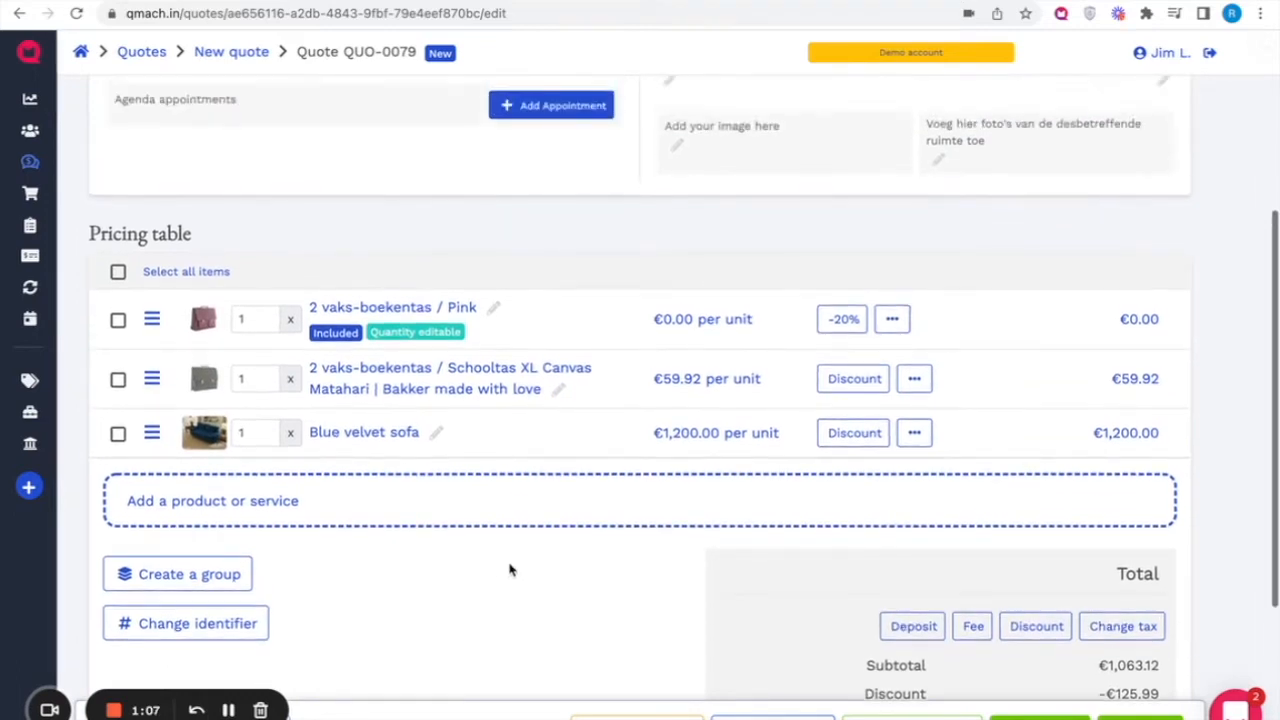
pyautogui.click(212, 577)
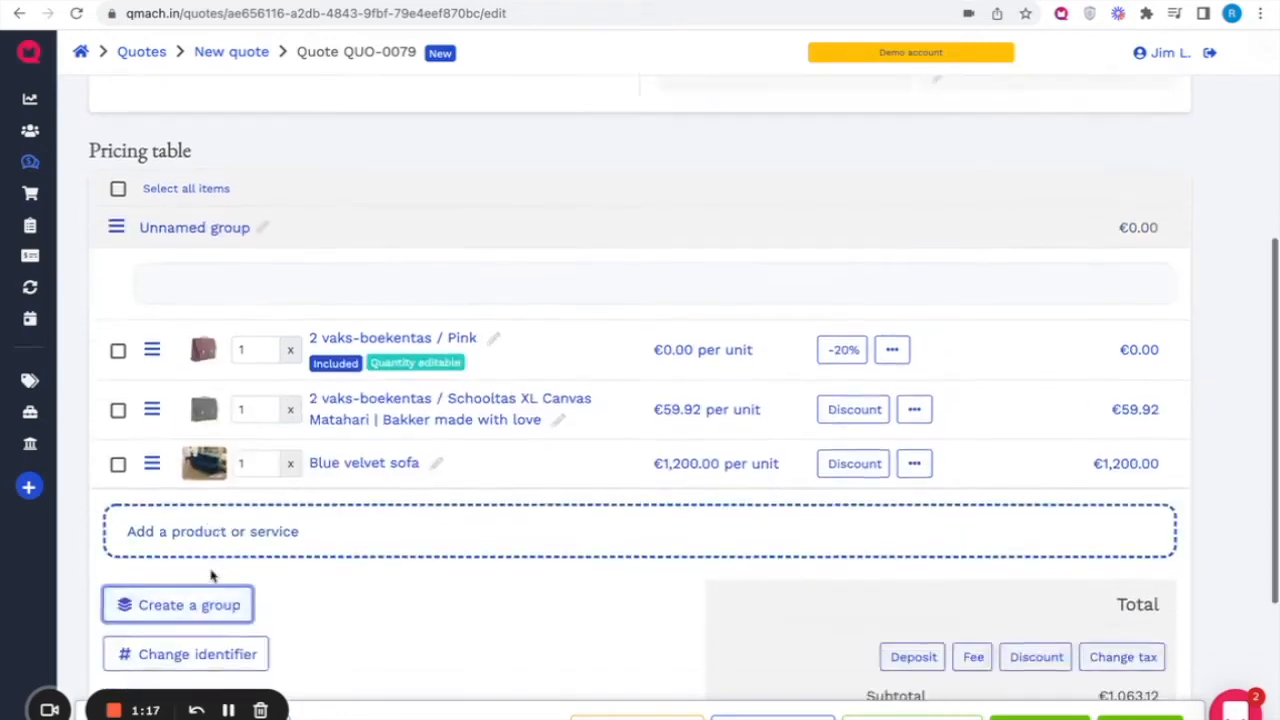
pyautogui.click(229, 185)
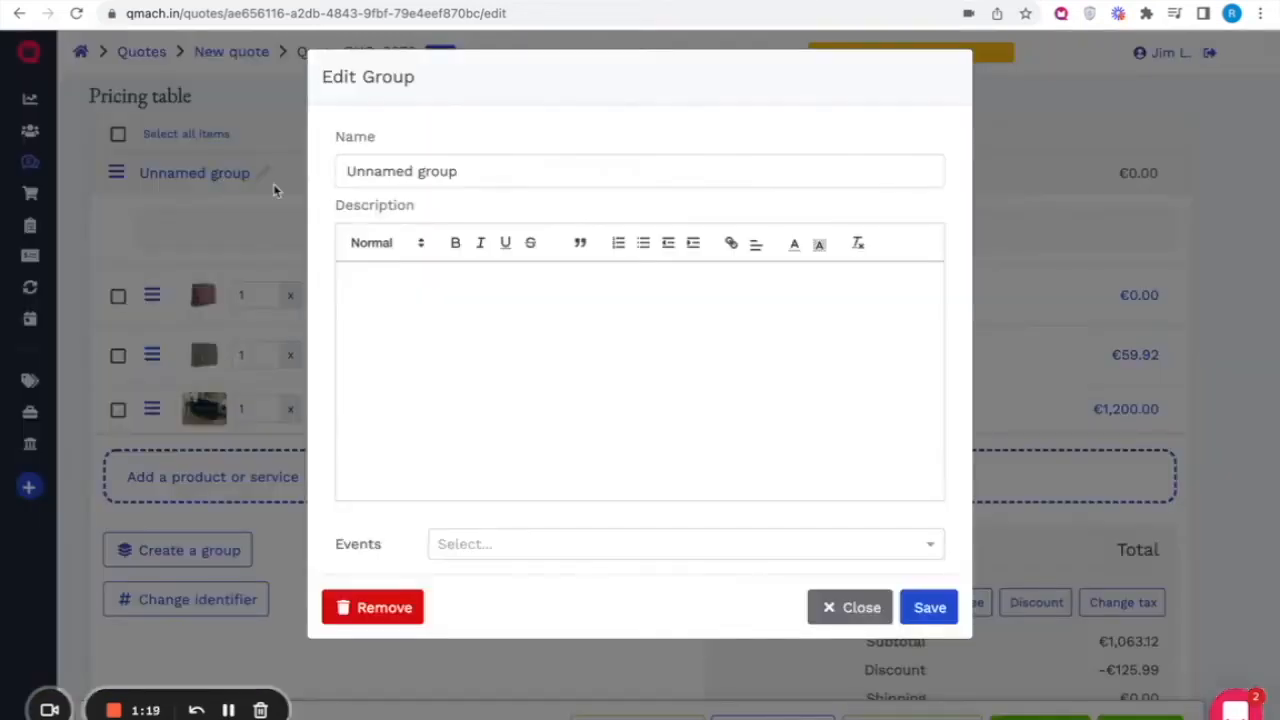
pyautogui.tripleClick(510, 171)
pyautogui.write('Bags')
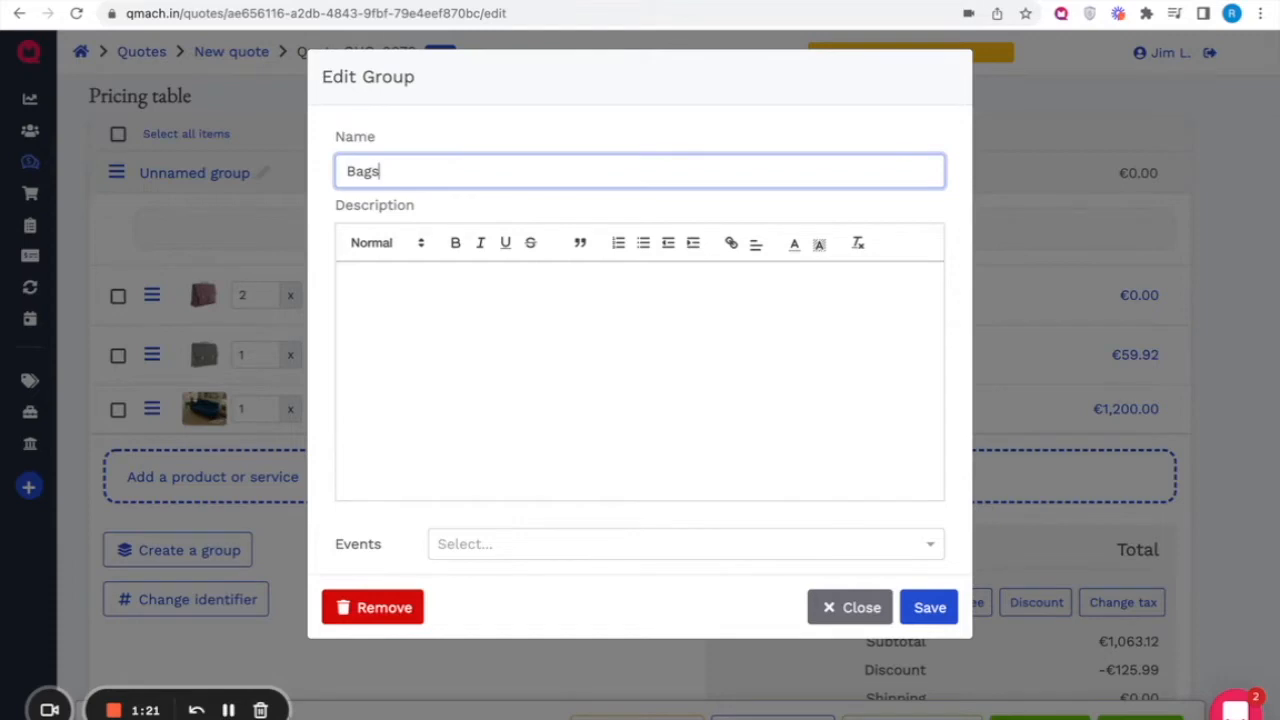
pyautogui.click(929, 607)
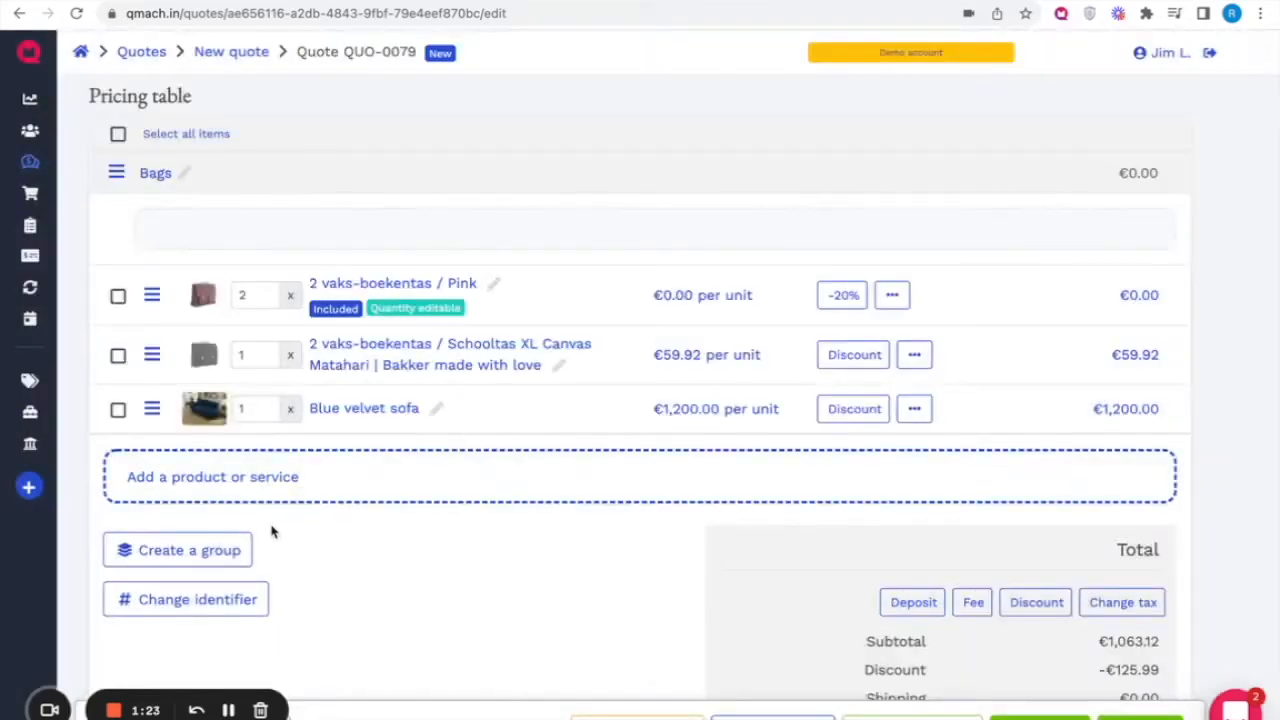
# Step: Create a second group in the pricing table and name it "Furniture"
pyautogui.click(228, 550)
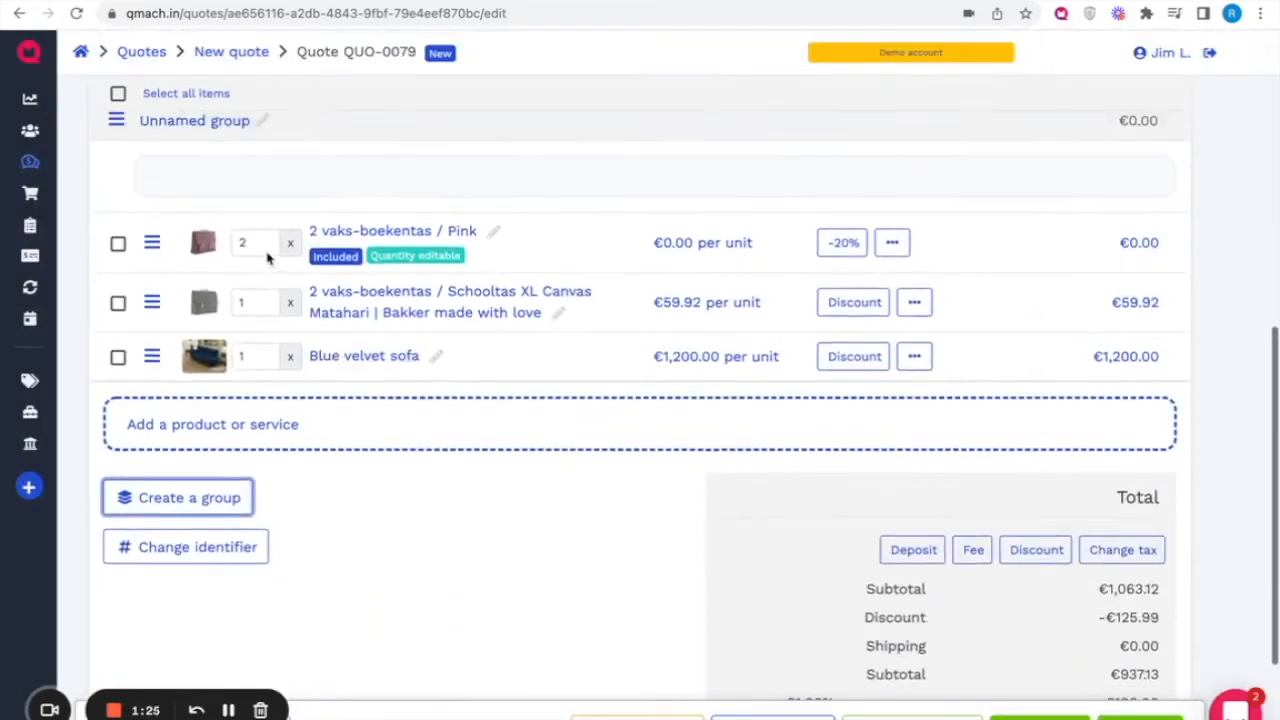
pyautogui.click(195, 175)
pyautogui.tripleClick(466, 171)
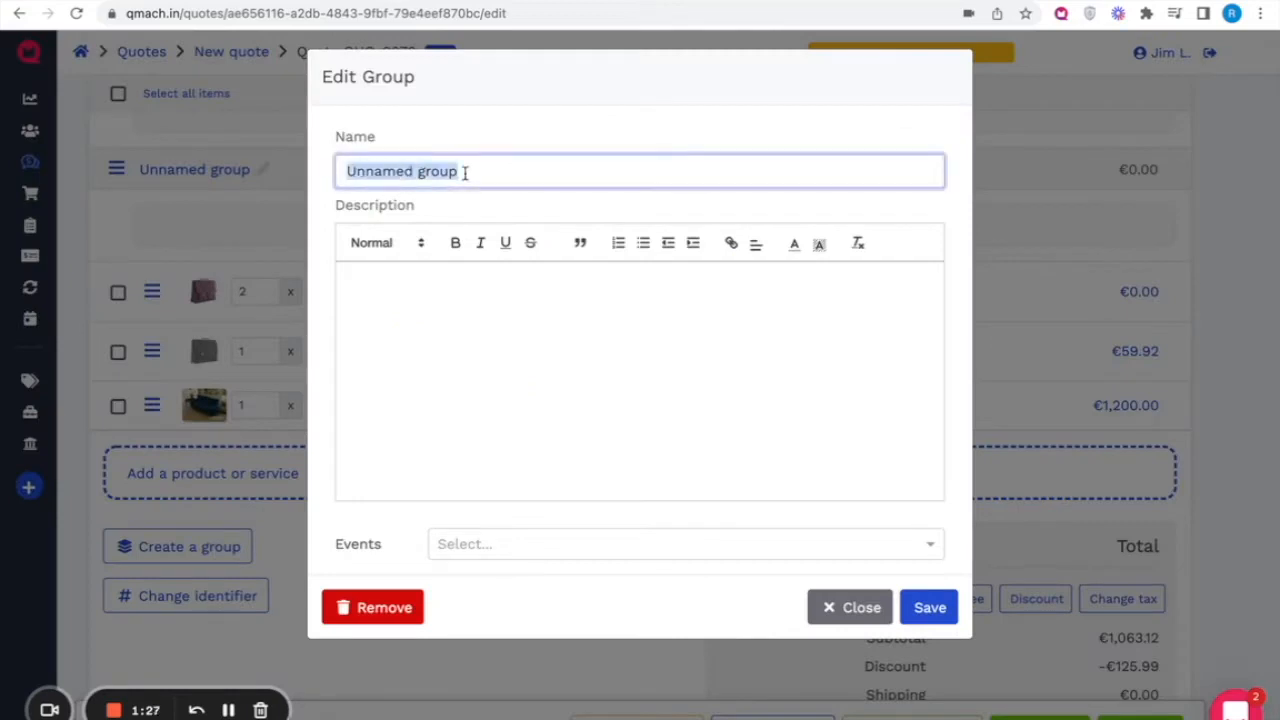
pyautogui.write('Fur')
pyautogui.press('Down')
pyautogui.press('Return')
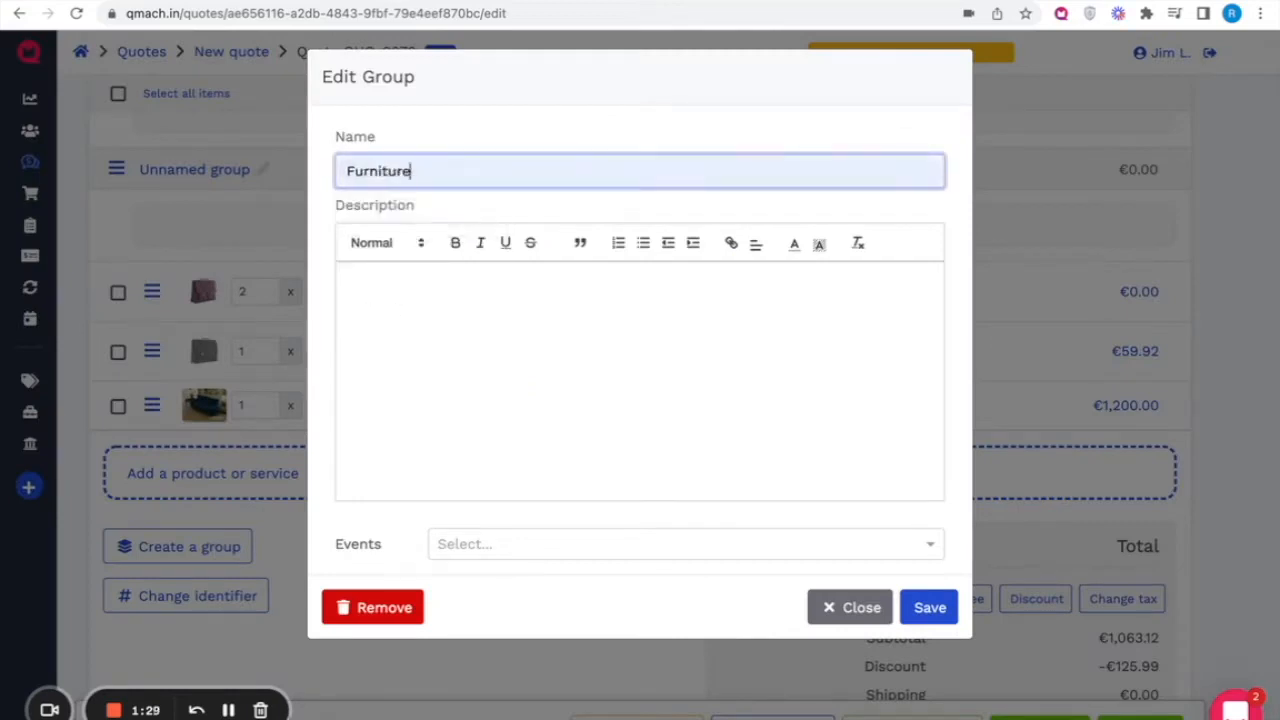
pyautogui.click(930, 610)
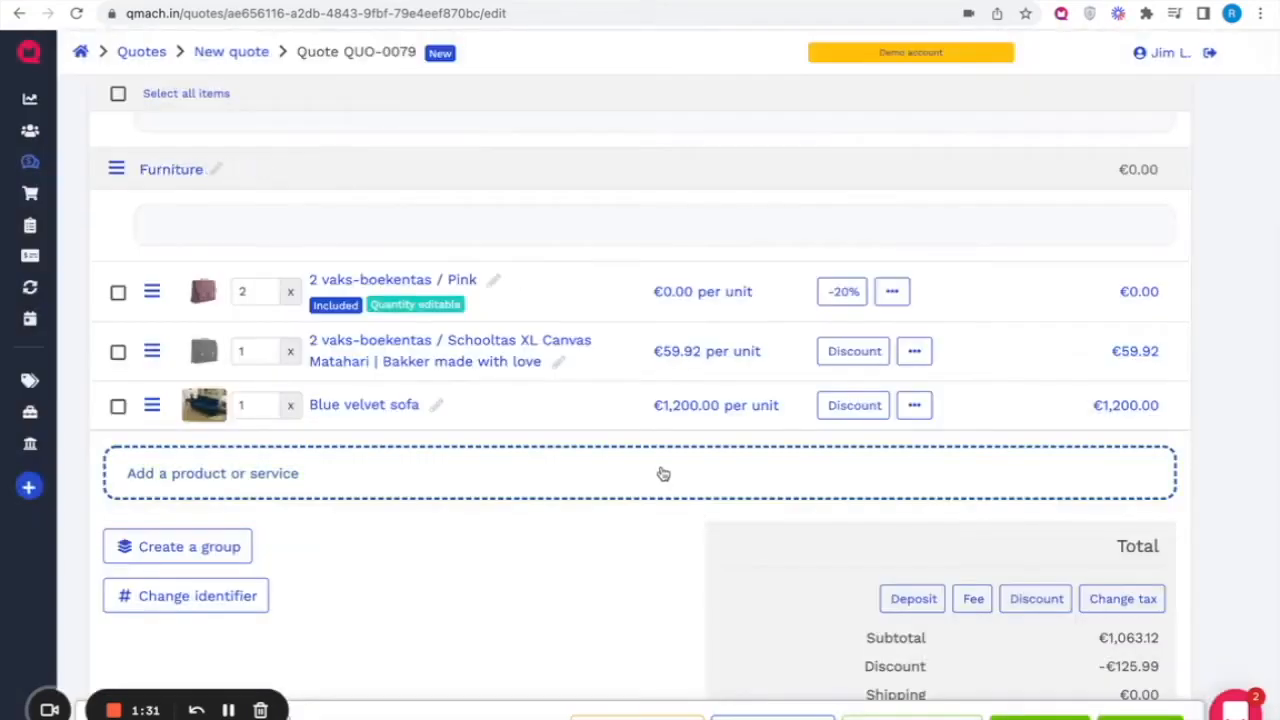
pyautogui.scroll(2, 660, 470)
pyautogui.scroll(1, 655, 478)
pyautogui.scroll(-1, 640, 477)
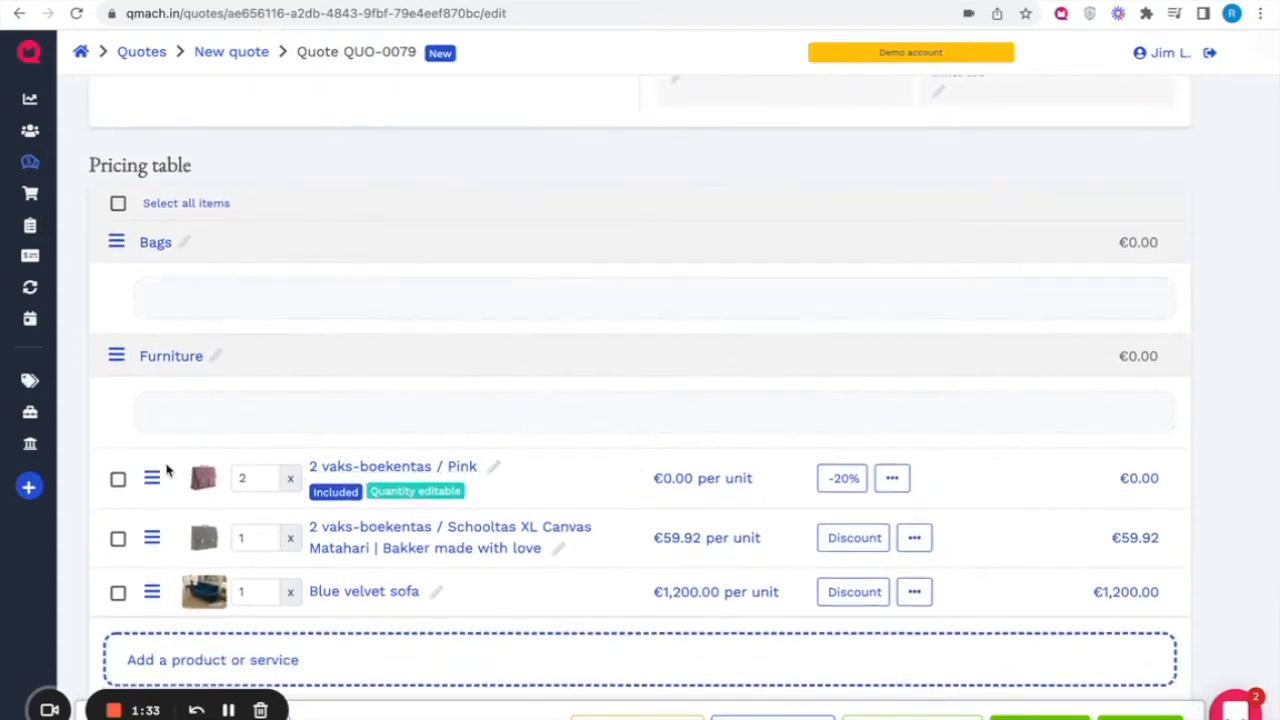
pyautogui.scroll(-1, 140, 484)
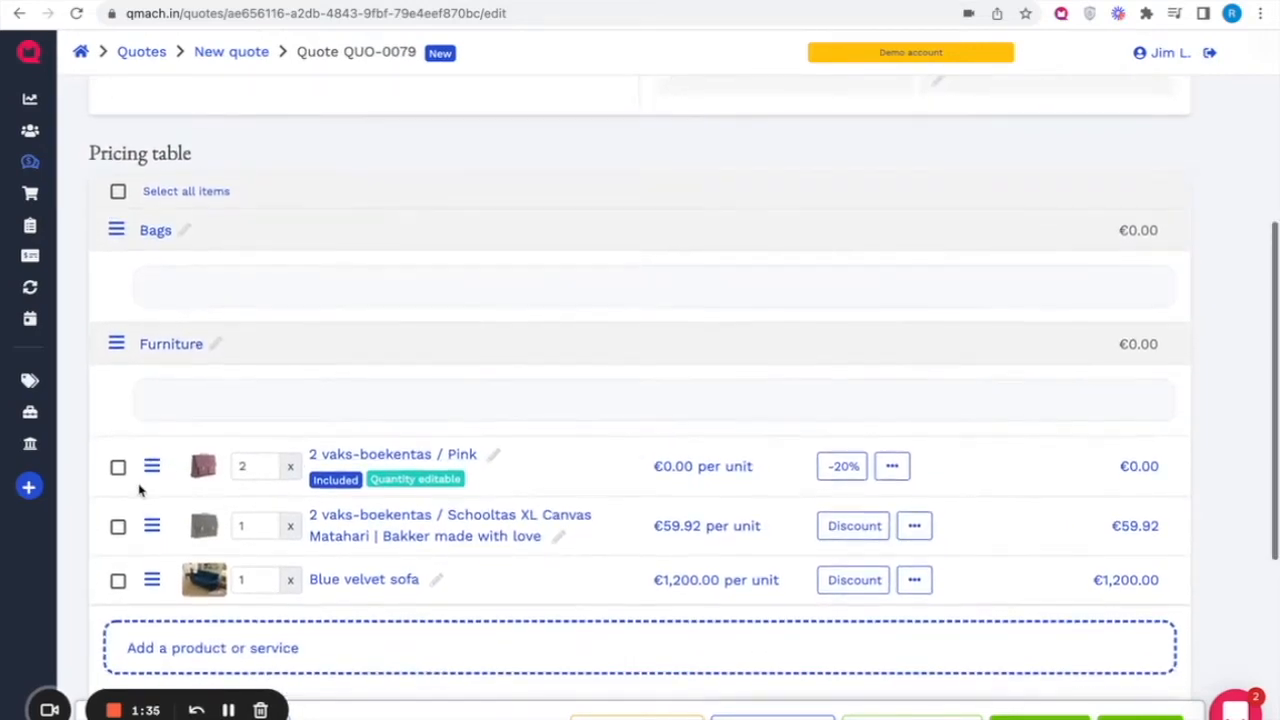
# Step: Move both "2 vaks-boekentas" items into the Bags group and the "Blue velvet sofa" item into the Furniture group
pyautogui.moveTo(148, 478); pyautogui.dragTo(208, 293)
pyautogui.moveTo(152, 455); pyautogui.dragTo(180, 300)
pyautogui.moveTo(152, 530); pyautogui.dragTo(176, 474)
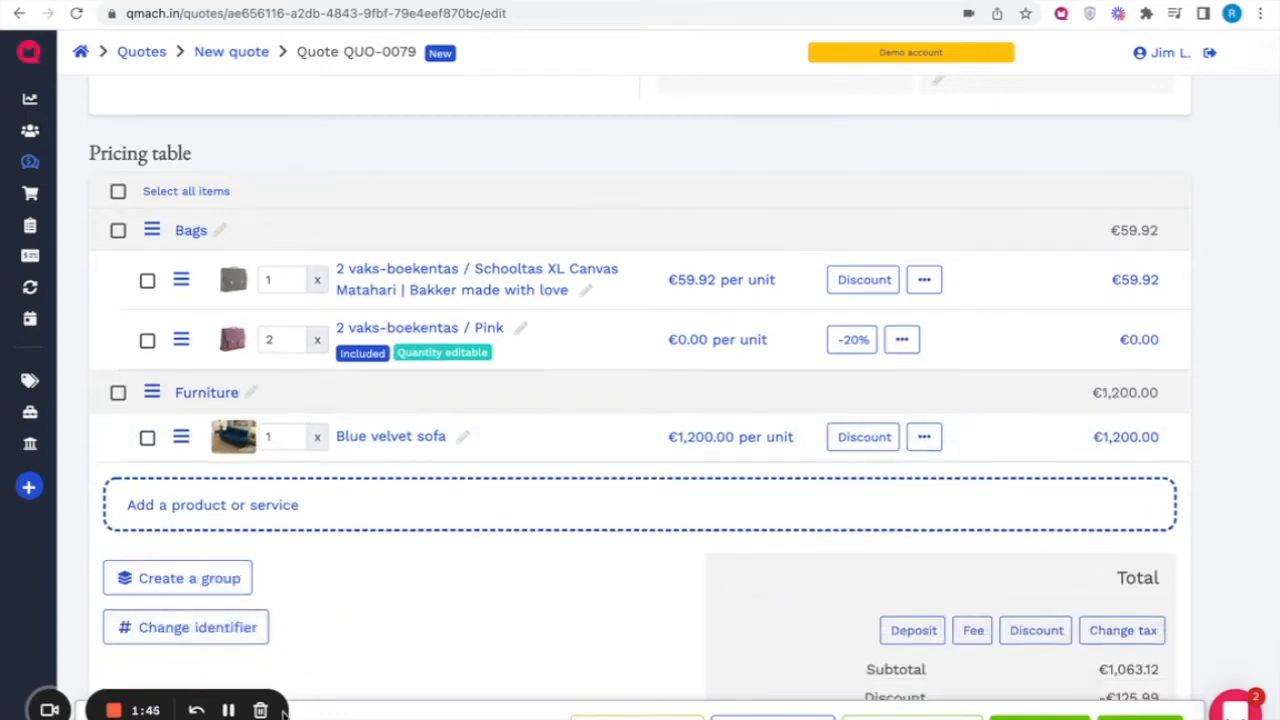
# Step: Preview the quote as the customer sees it, check the Bags and Furniture groups with their totals, and close the preview
pyautogui.click(912, 715)
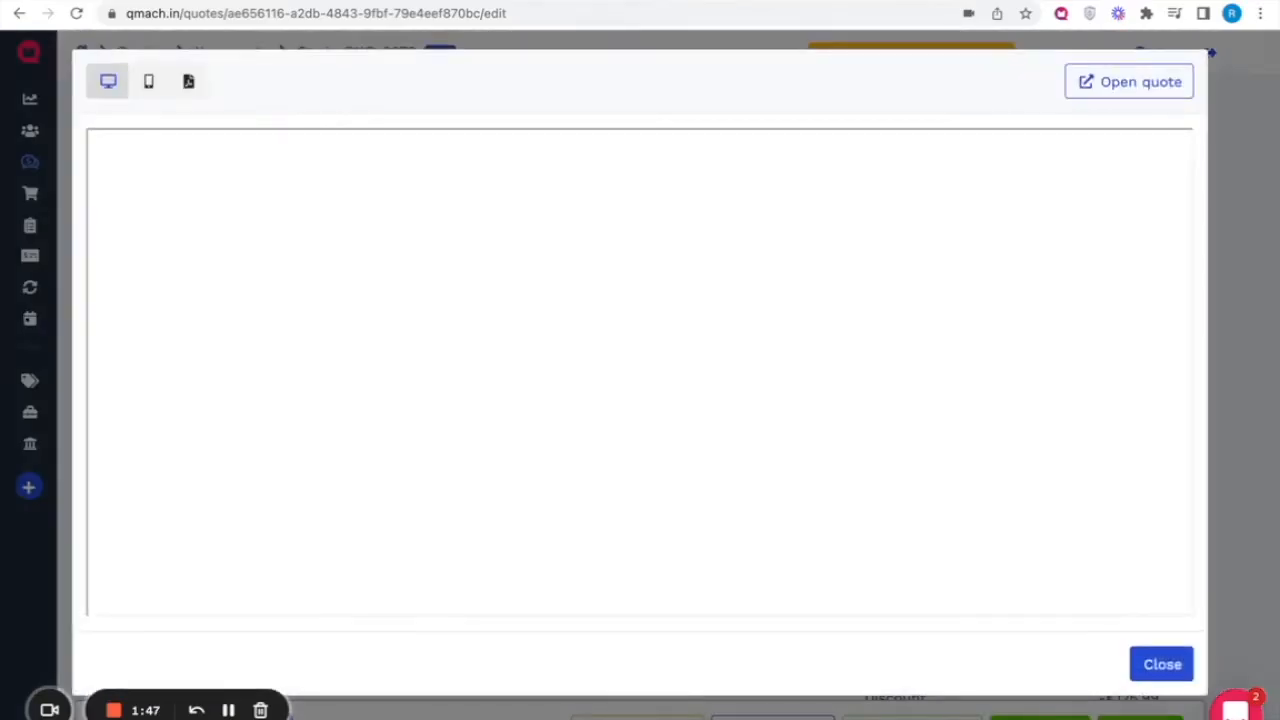
pyautogui.scroll(-20, 523, 434)
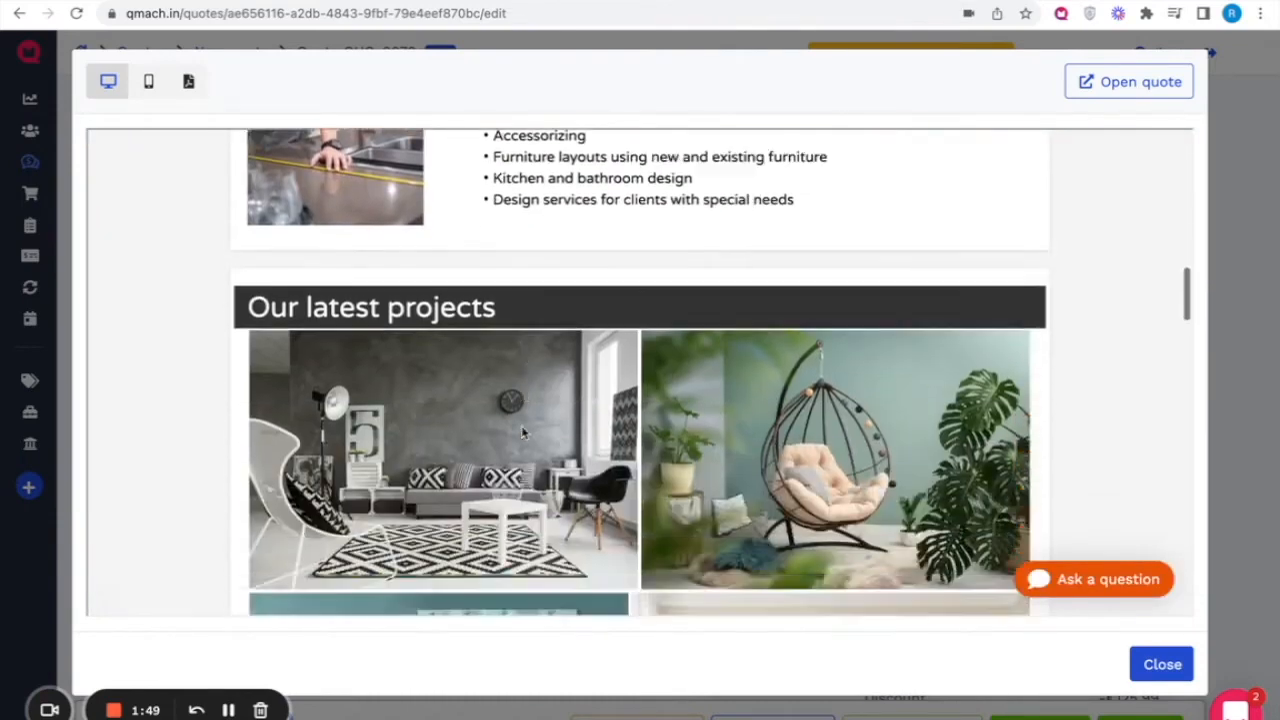
pyautogui.scroll(-4, 523, 434)
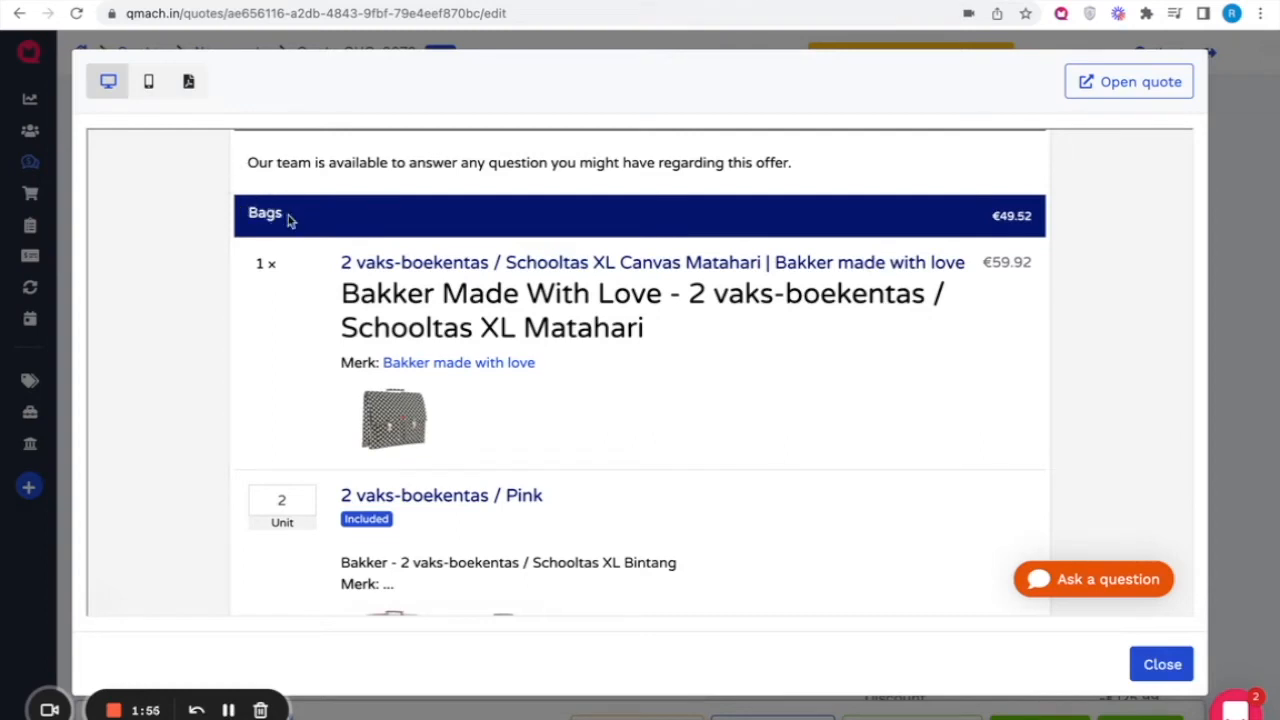
pyautogui.scroll(-1, 460, 318)
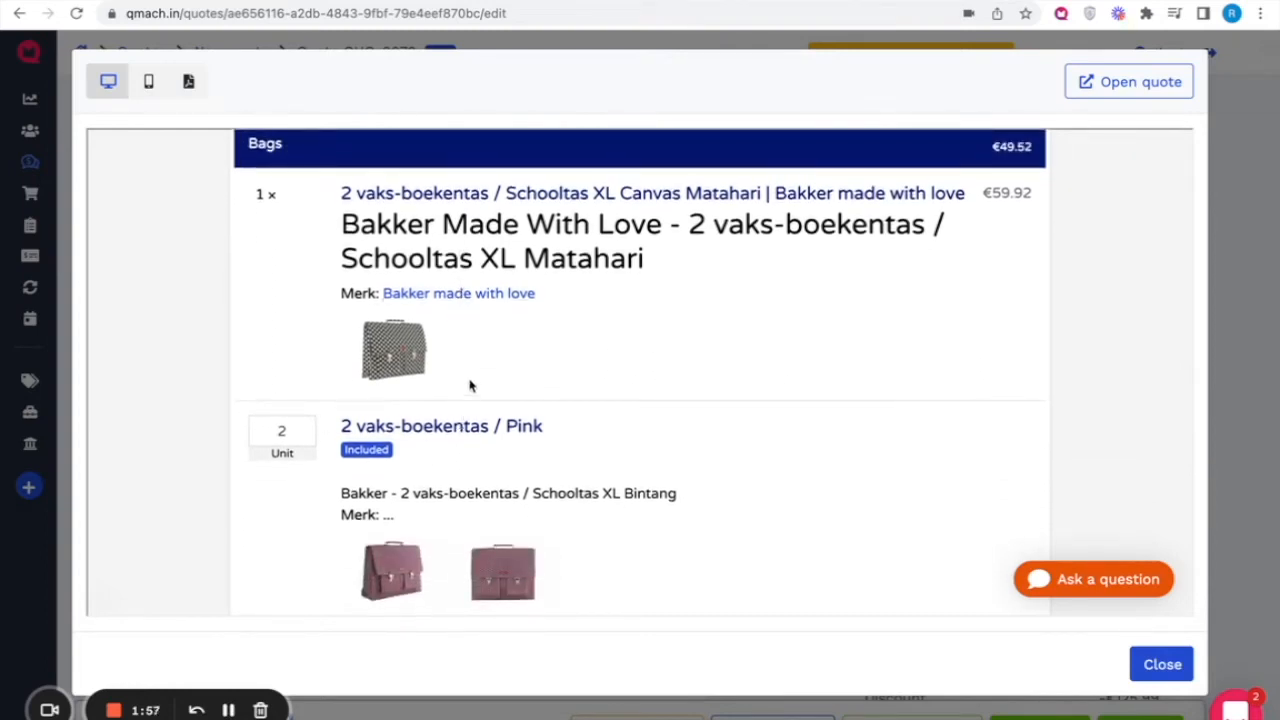
pyautogui.scroll(-4, 481, 381)
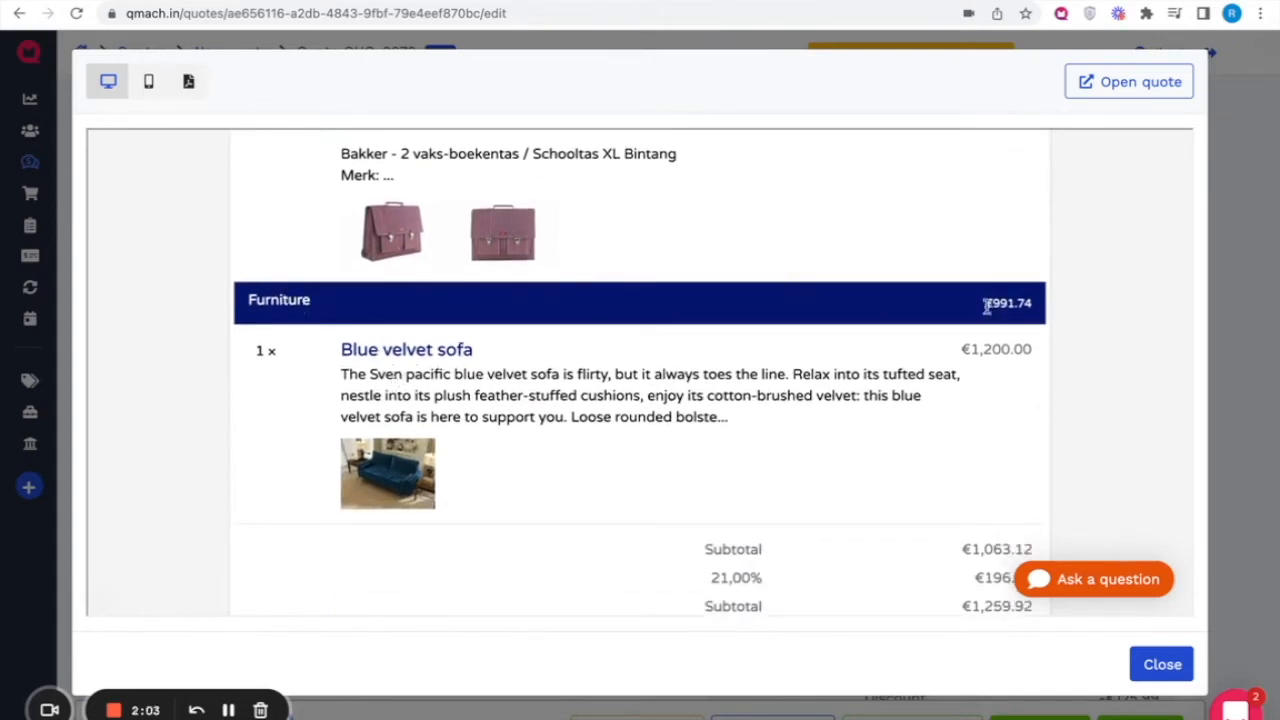
pyautogui.moveTo(985, 302); pyautogui.dragTo(1036, 328)
pyautogui.scroll(5, 1023, 318)
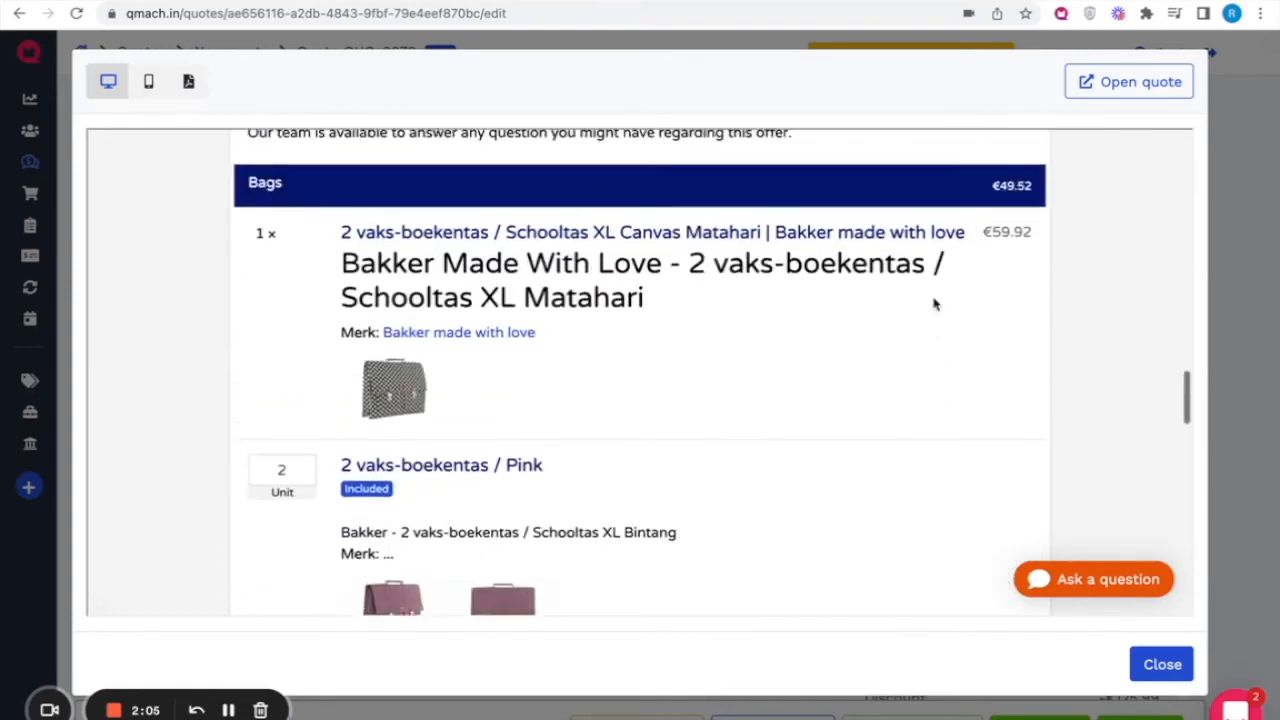
pyautogui.moveTo(966, 197); pyautogui.dragTo(1050, 202)
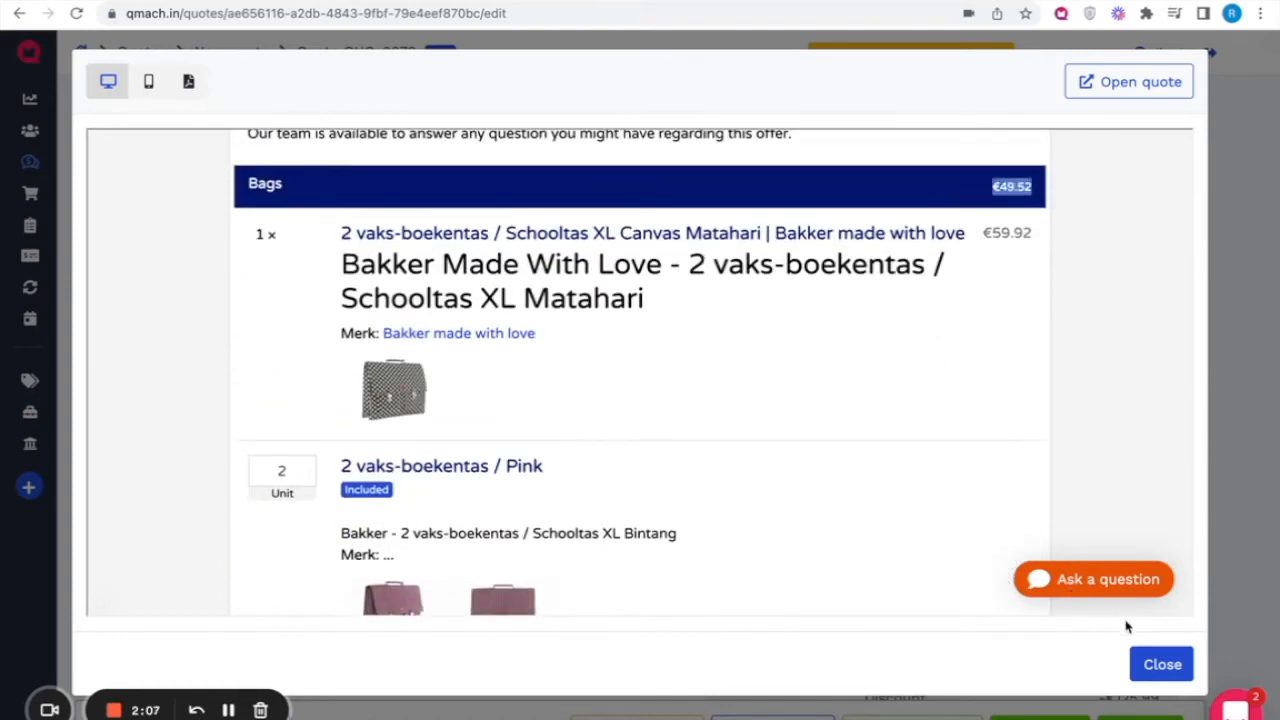
pyautogui.click(1160, 664)
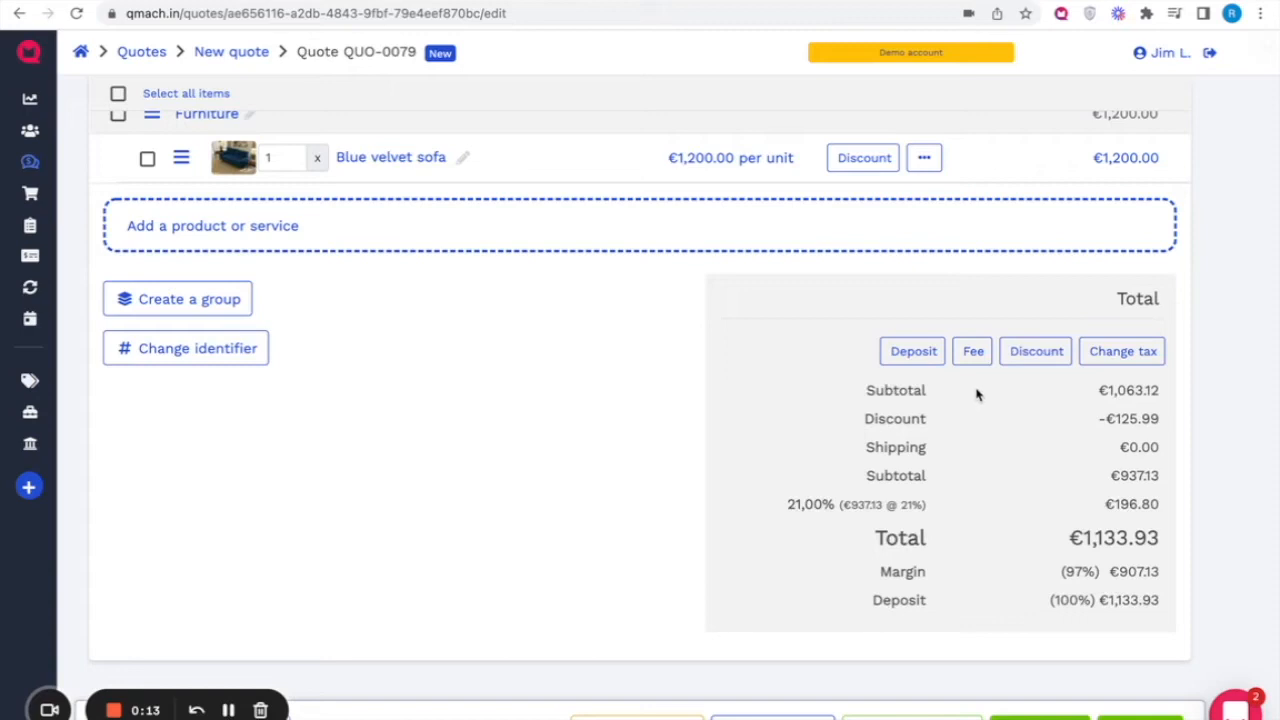
# Step: Set the quote's deposit to 50% and save it
pyautogui.click(918, 362)
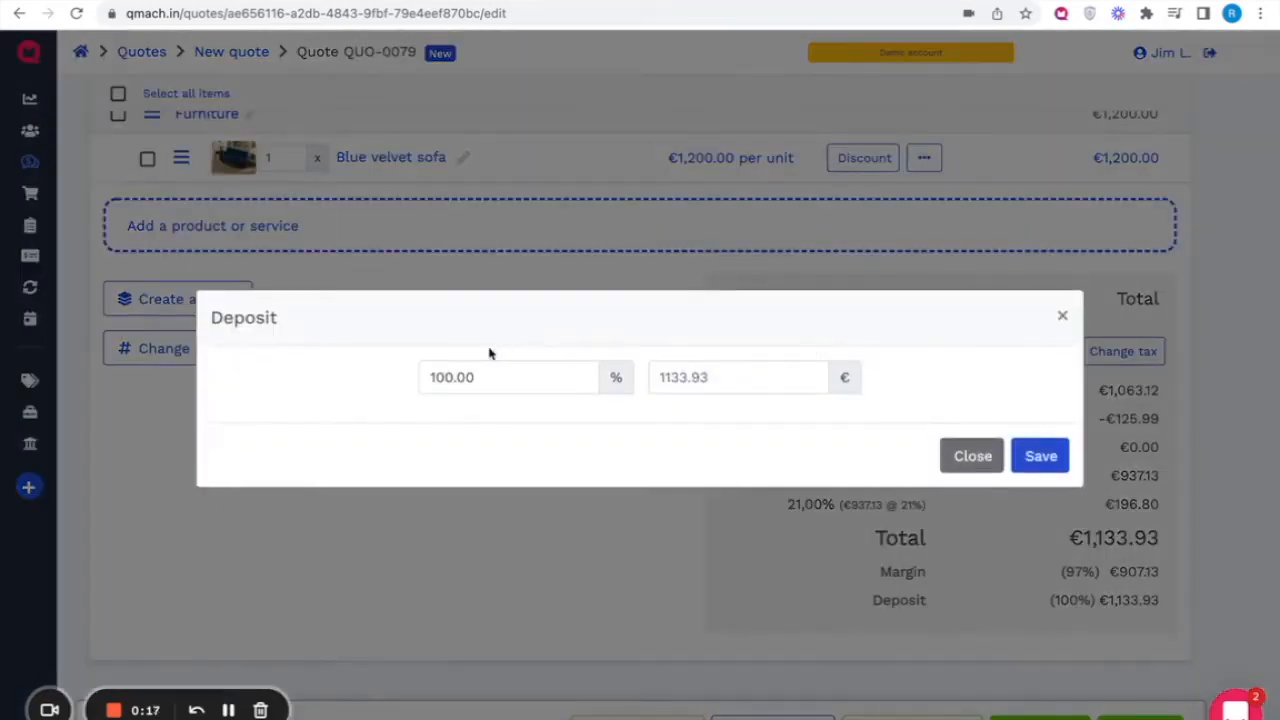
pyautogui.doubleClick(491, 380)
pyautogui.write('50')
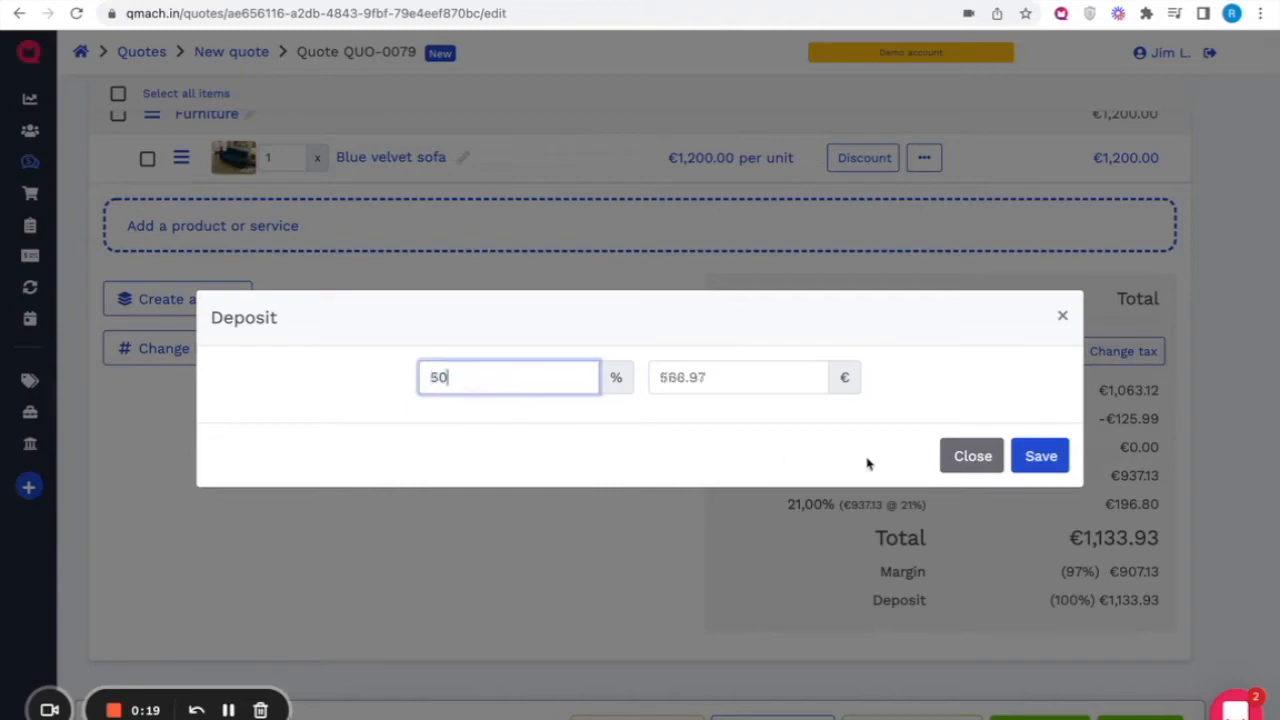
pyautogui.click(1041, 458)
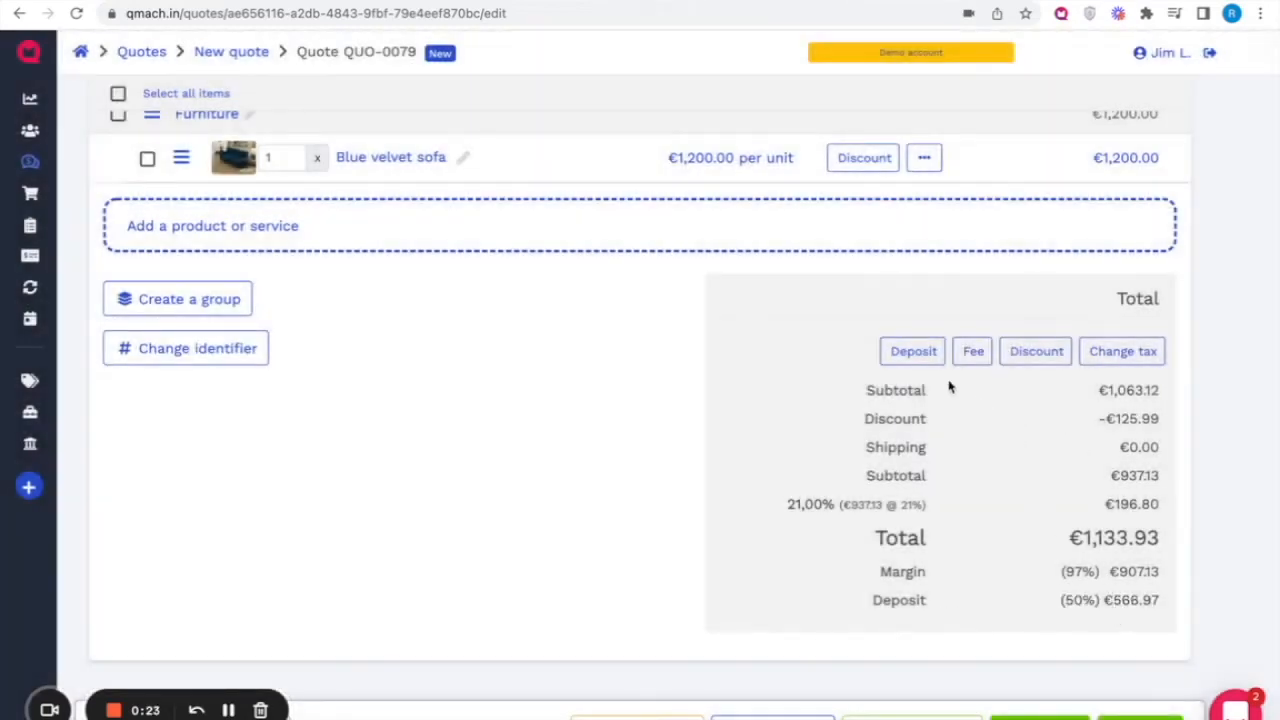
# Step: Set the quote's deposit back to 100% and save it
pyautogui.click(912, 352)
pyautogui.doubleClick(510, 369)
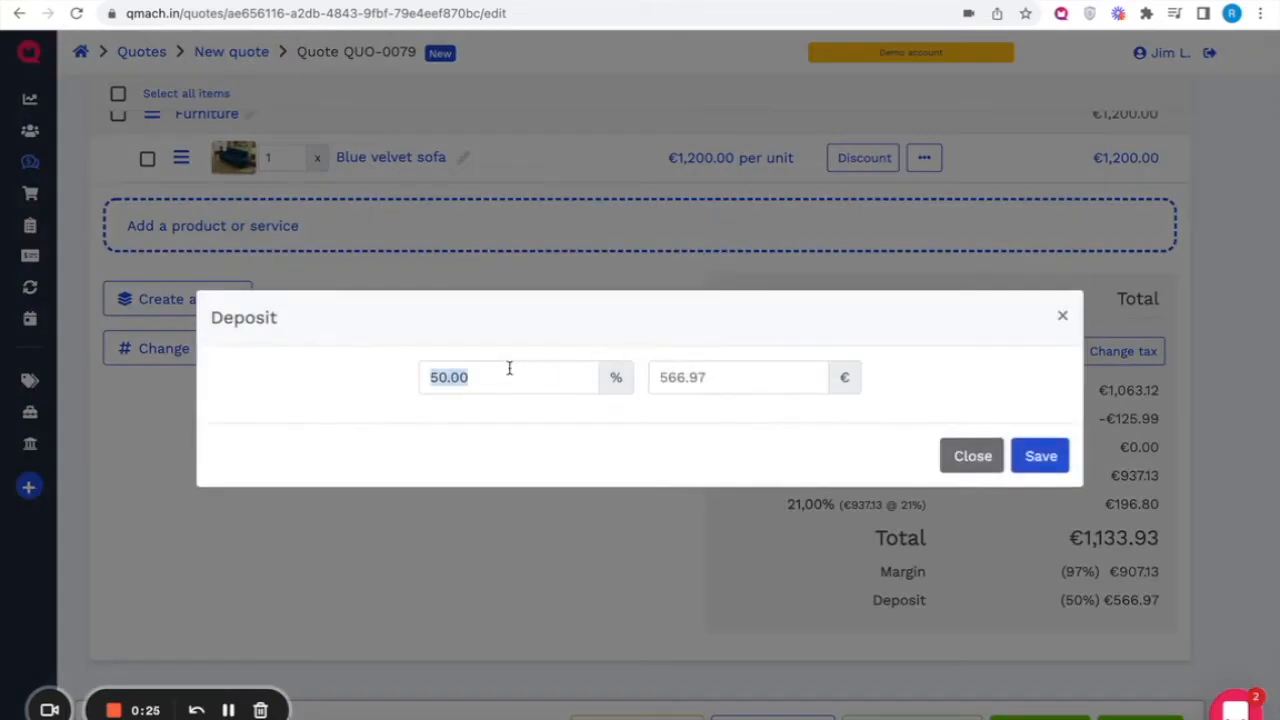
pyautogui.write('100')
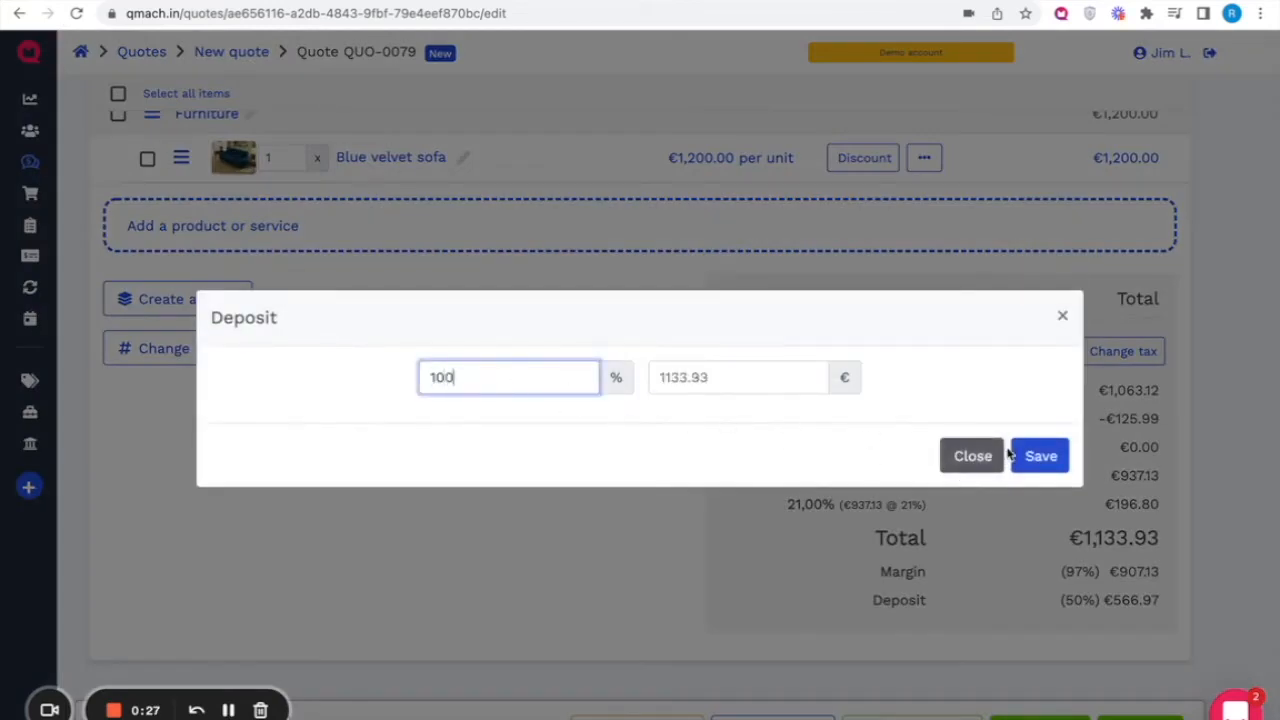
pyautogui.click(1022, 453)
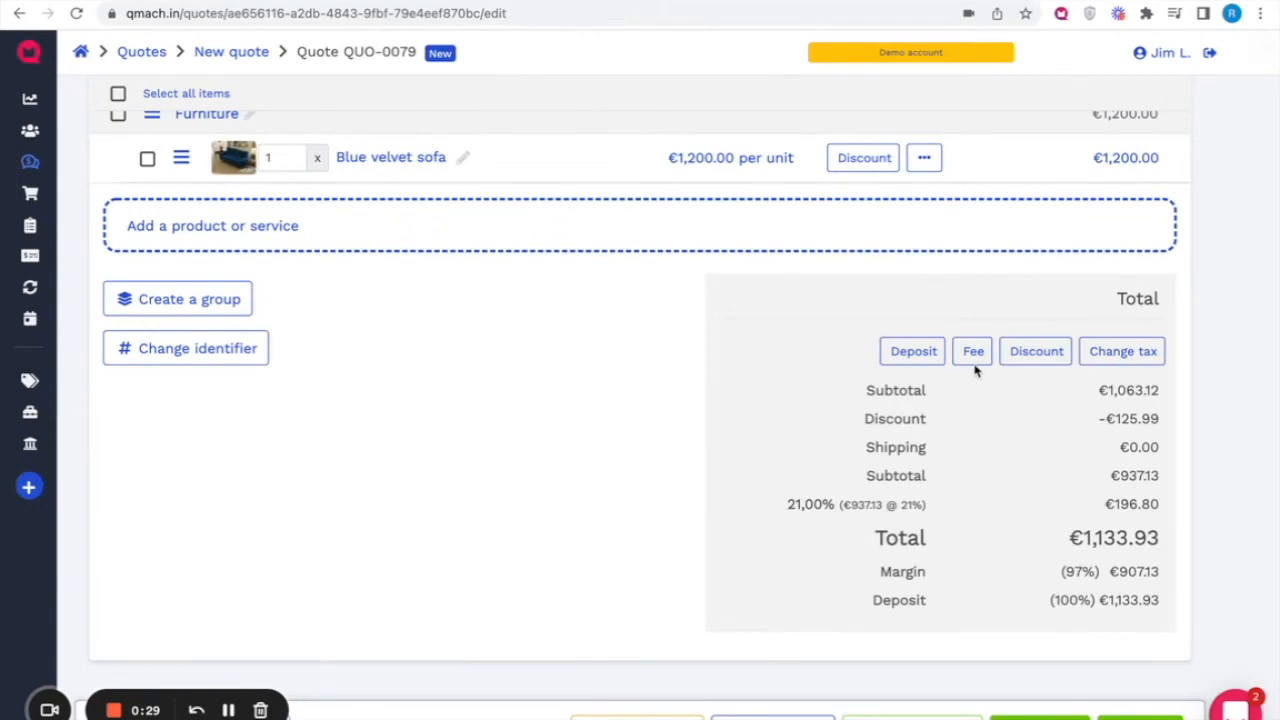
# Step: Look at the fee types that can be applied to the quote and close the fee settings without applying one
pyautogui.click(973, 357)
pyautogui.click(620, 366)
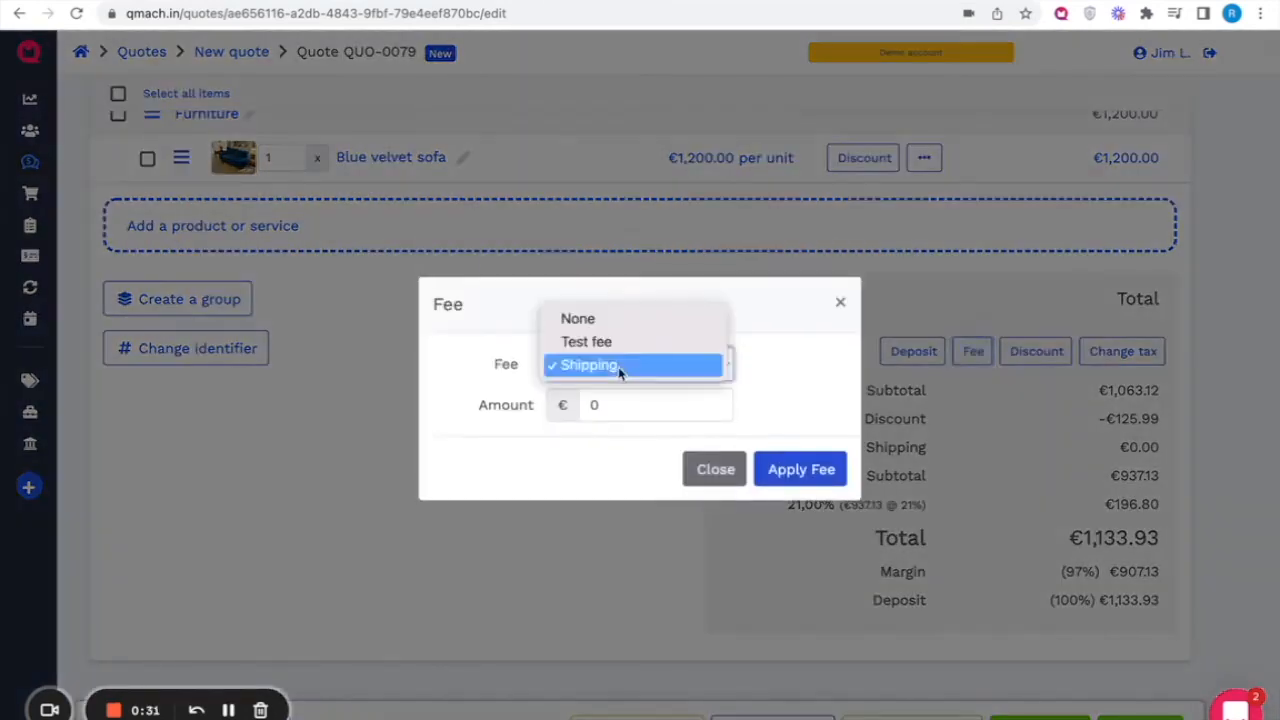
pyautogui.click(621, 441)
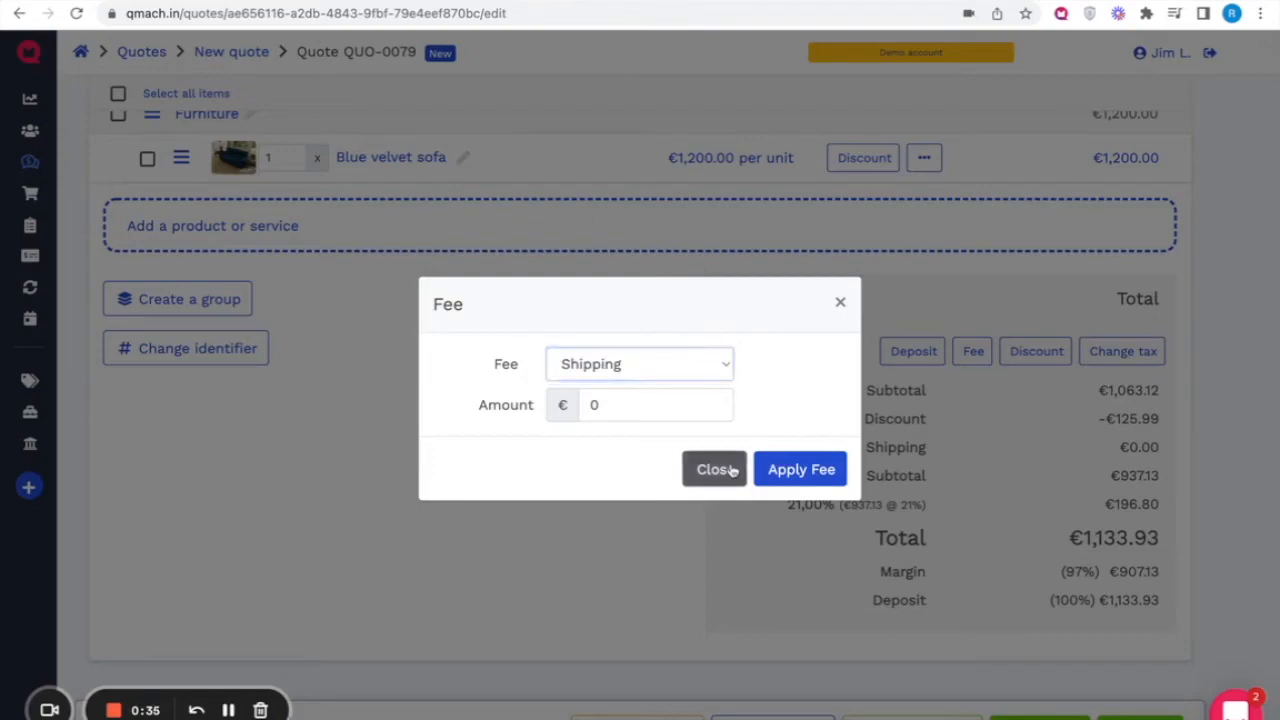
pyautogui.click(735, 466)
# Step: Look at the tax rates available for the quote and close the tax settings without applying one
pyautogui.click(1107, 362)
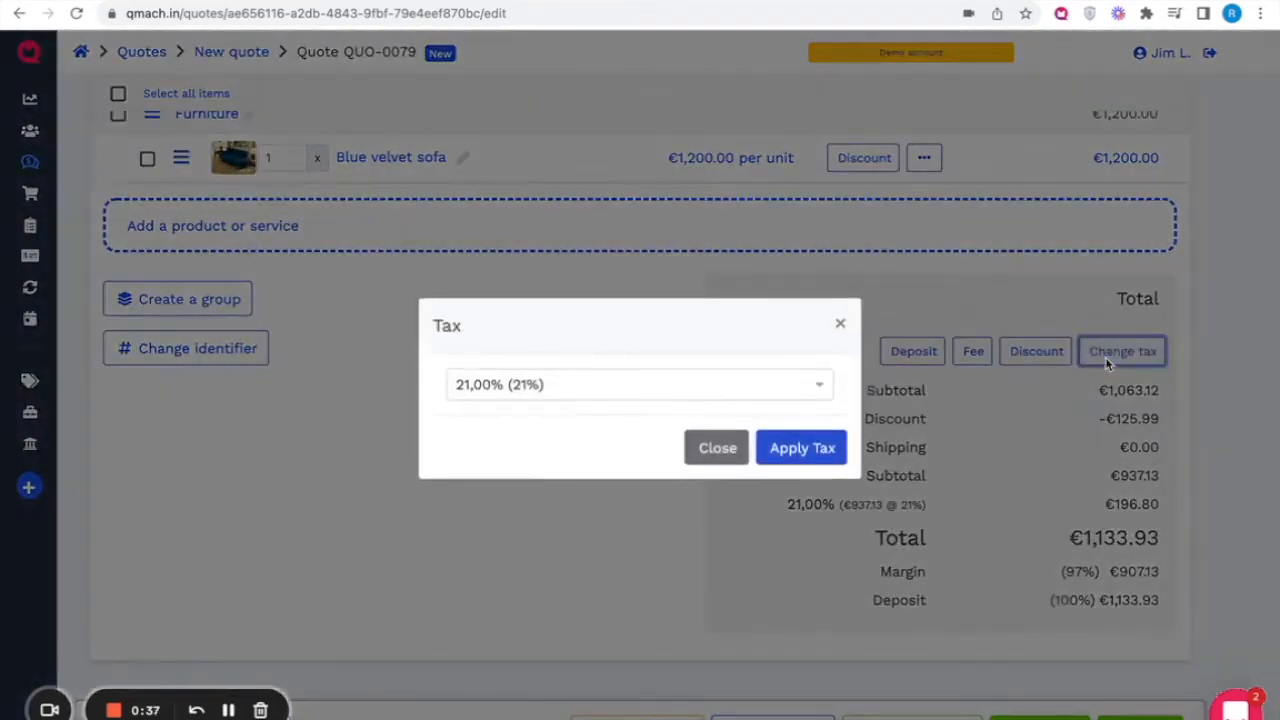
pyautogui.click(707, 392)
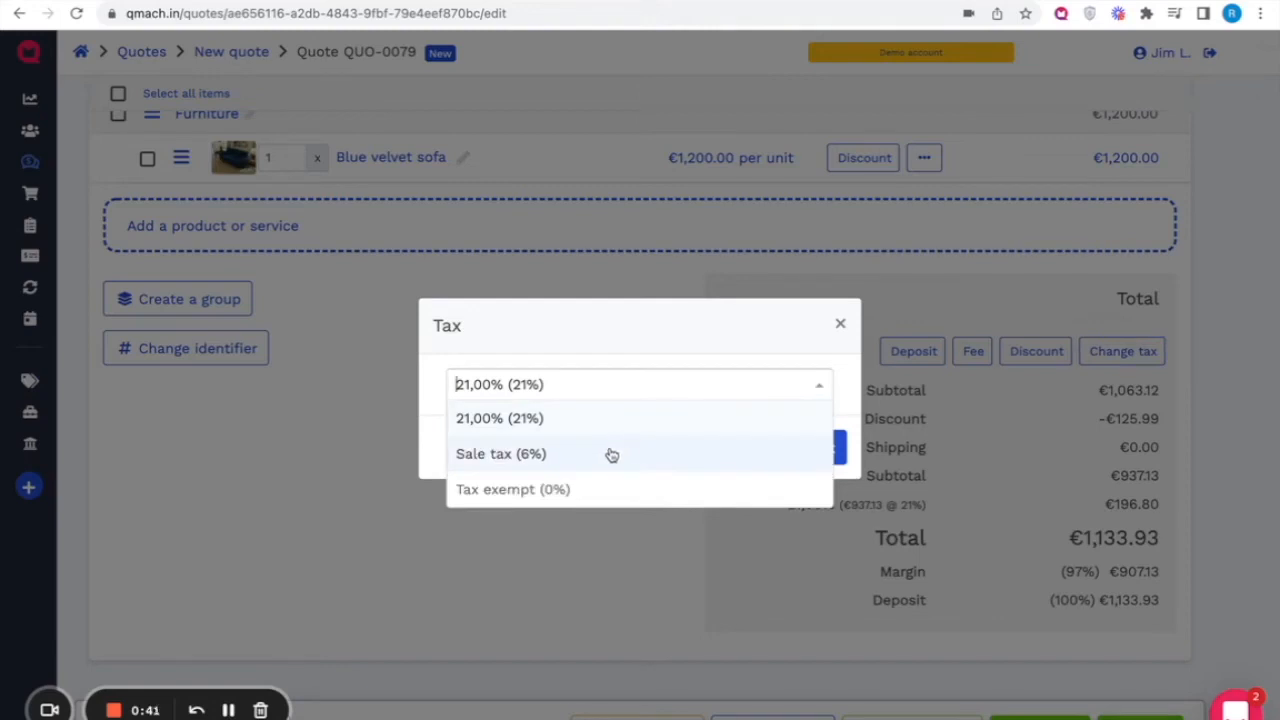
pyautogui.click(664, 366)
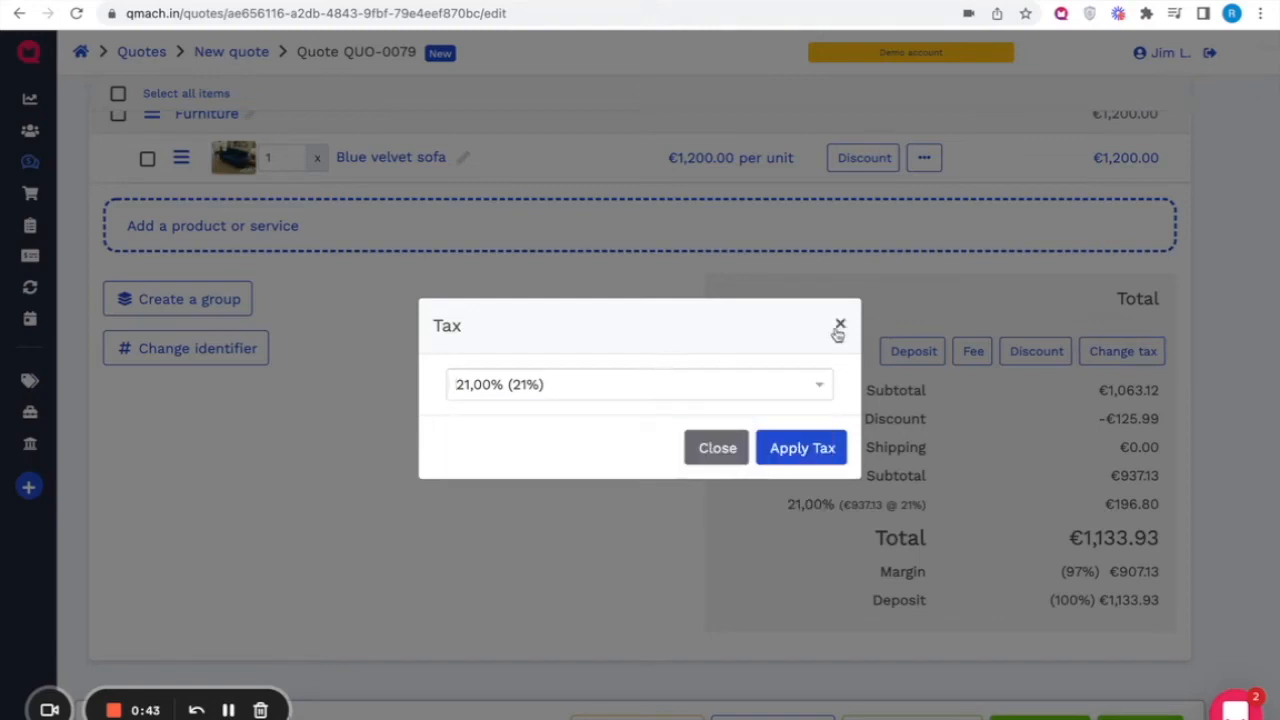
pyautogui.click(839, 327)
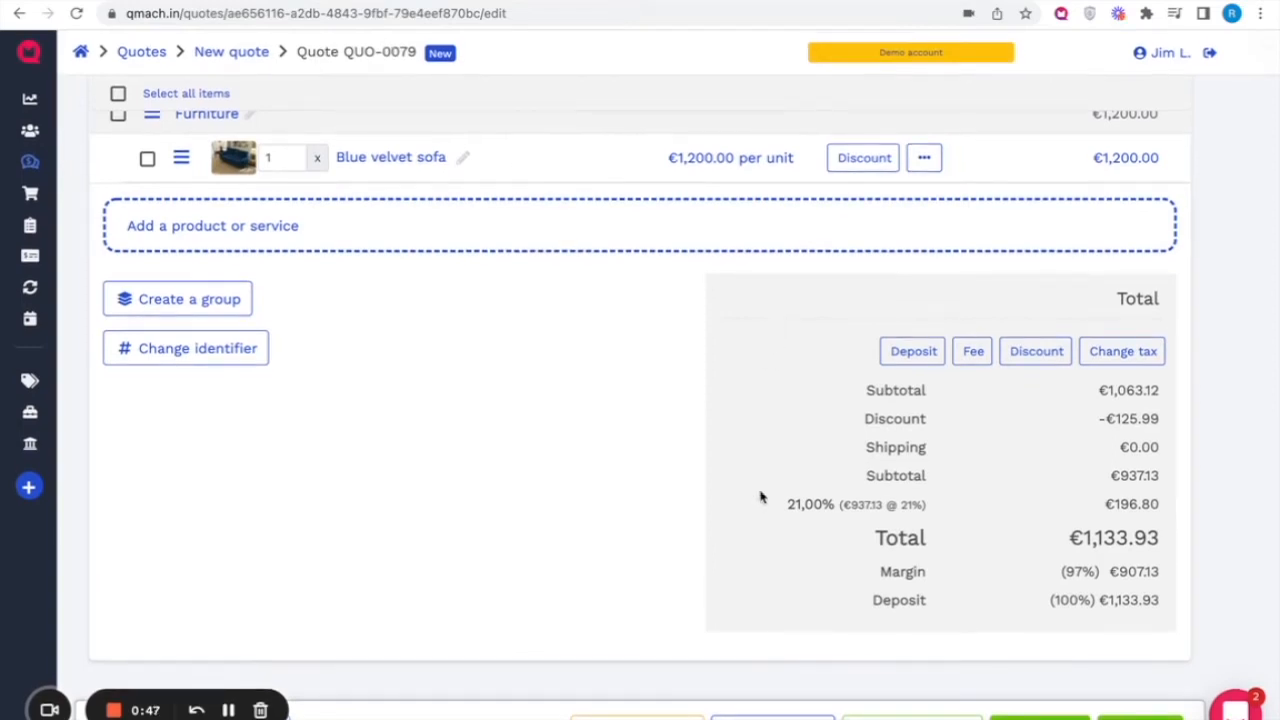
# Step: Open the quote's review page and view its introduction and services sections
pyautogui.scroll(3, 760, 497)
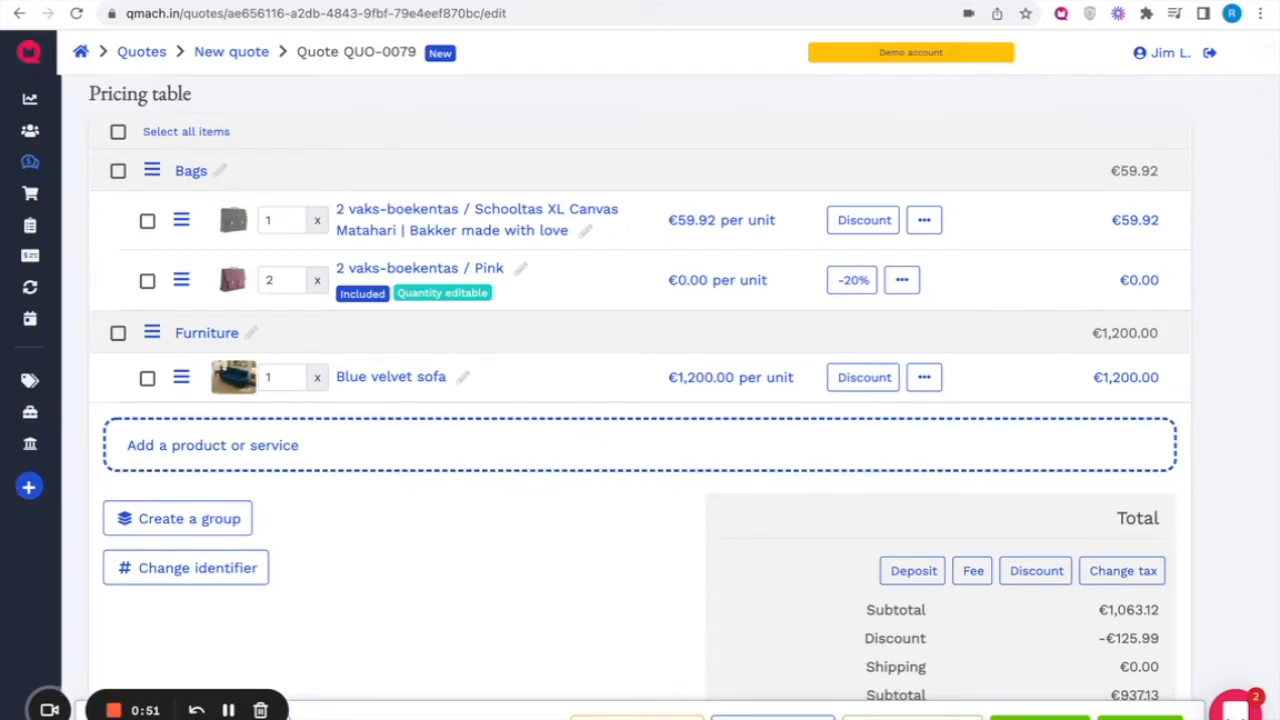
pyautogui.moveTo(50, 420)
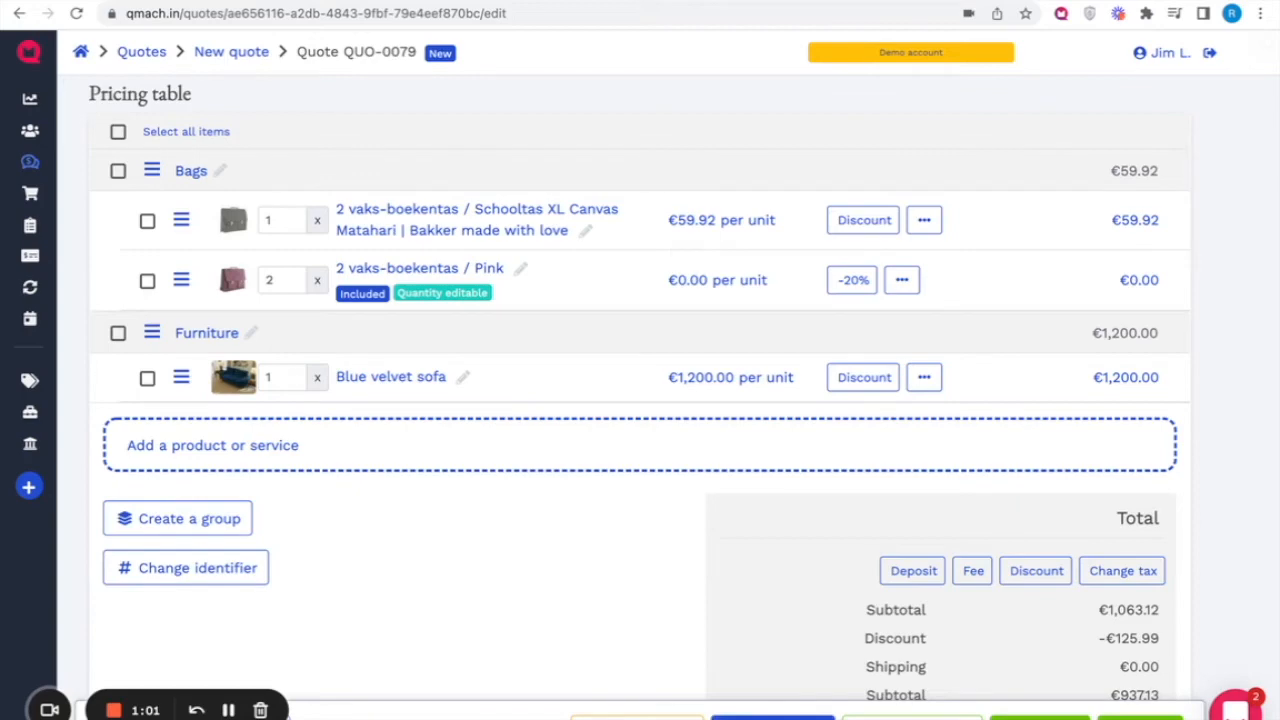
pyautogui.click(772, 716)
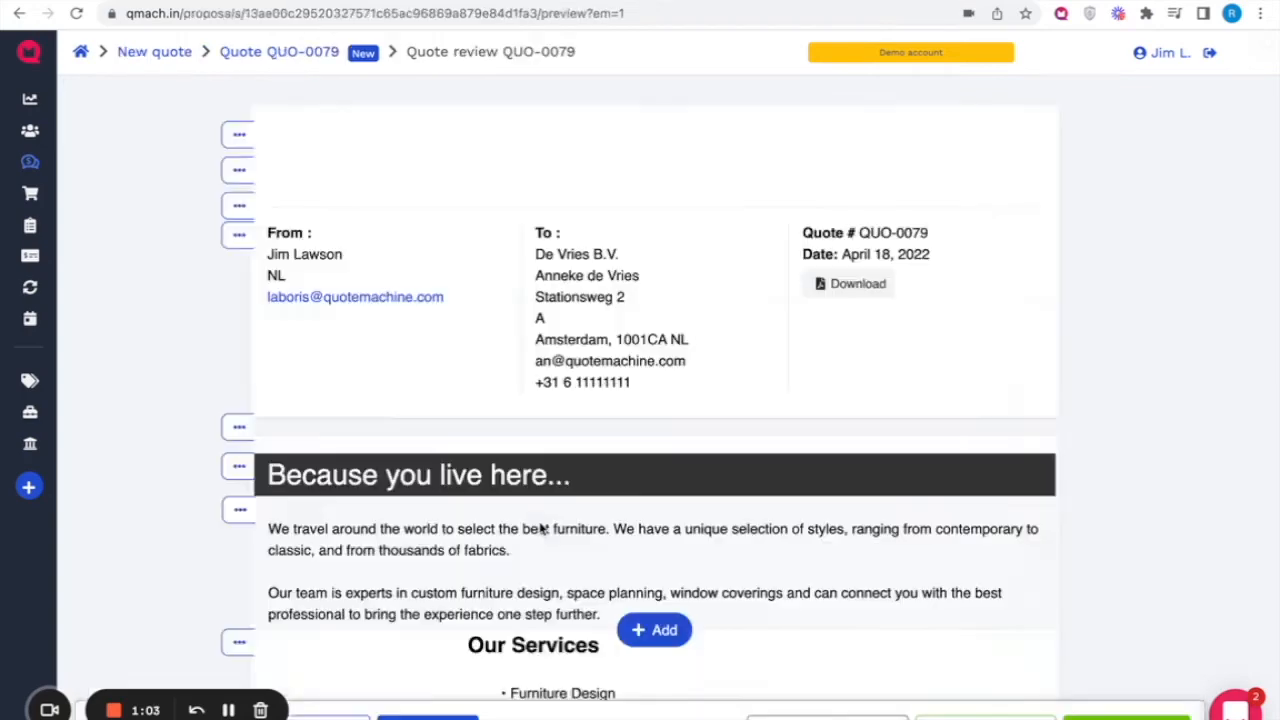
pyautogui.scroll(-5, 402, 405)
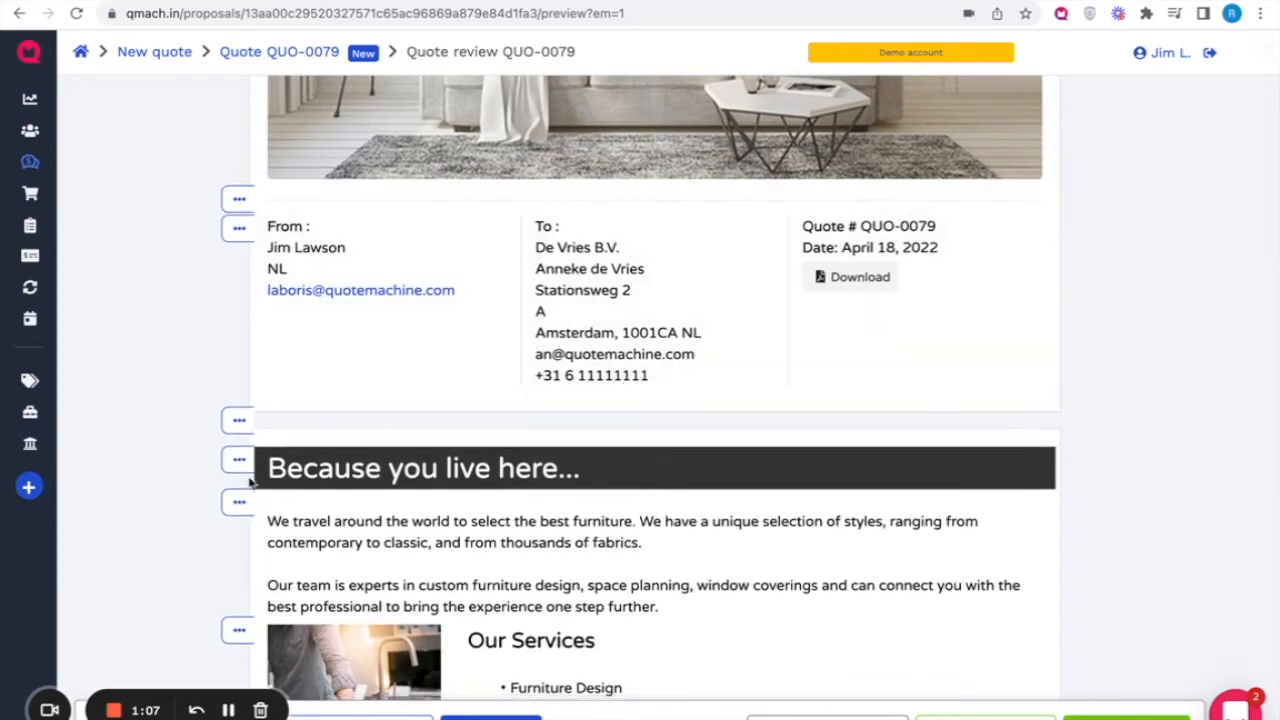
pyautogui.scroll(-2, 400, 405)
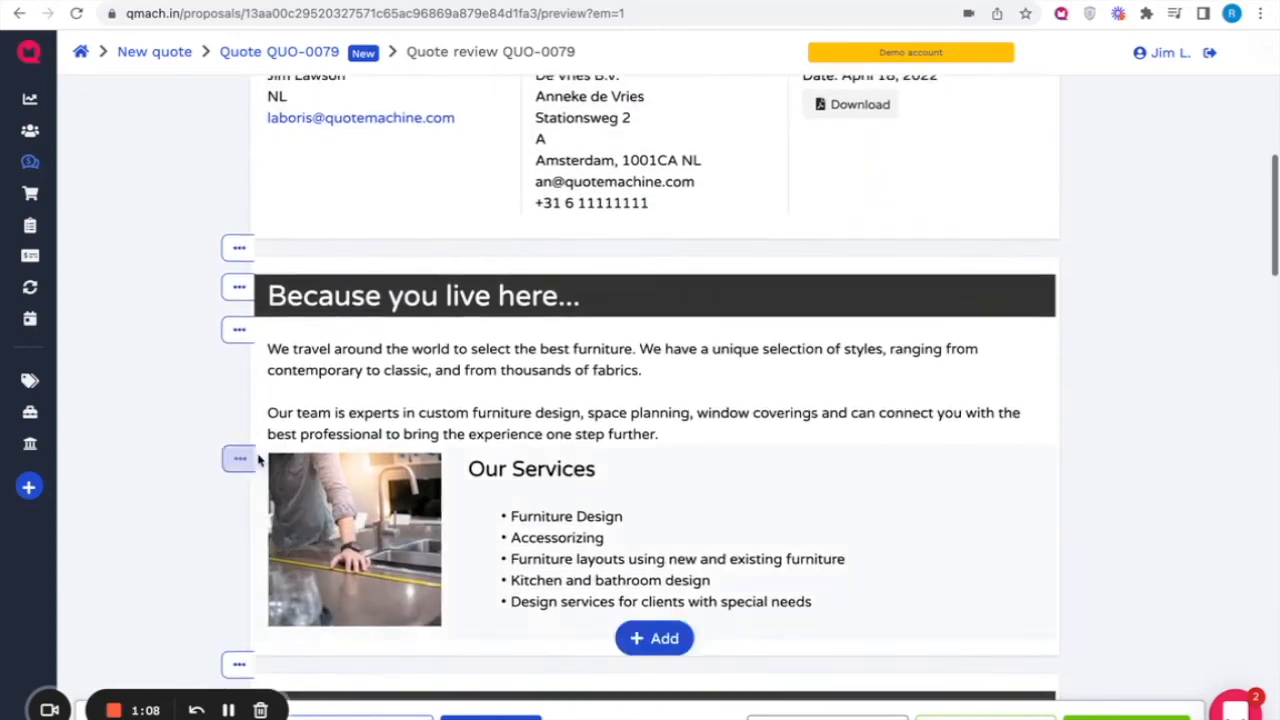
# Step: Look at the editing options of the introductory text block and at the list of available quote templates
pyautogui.click(239, 333)
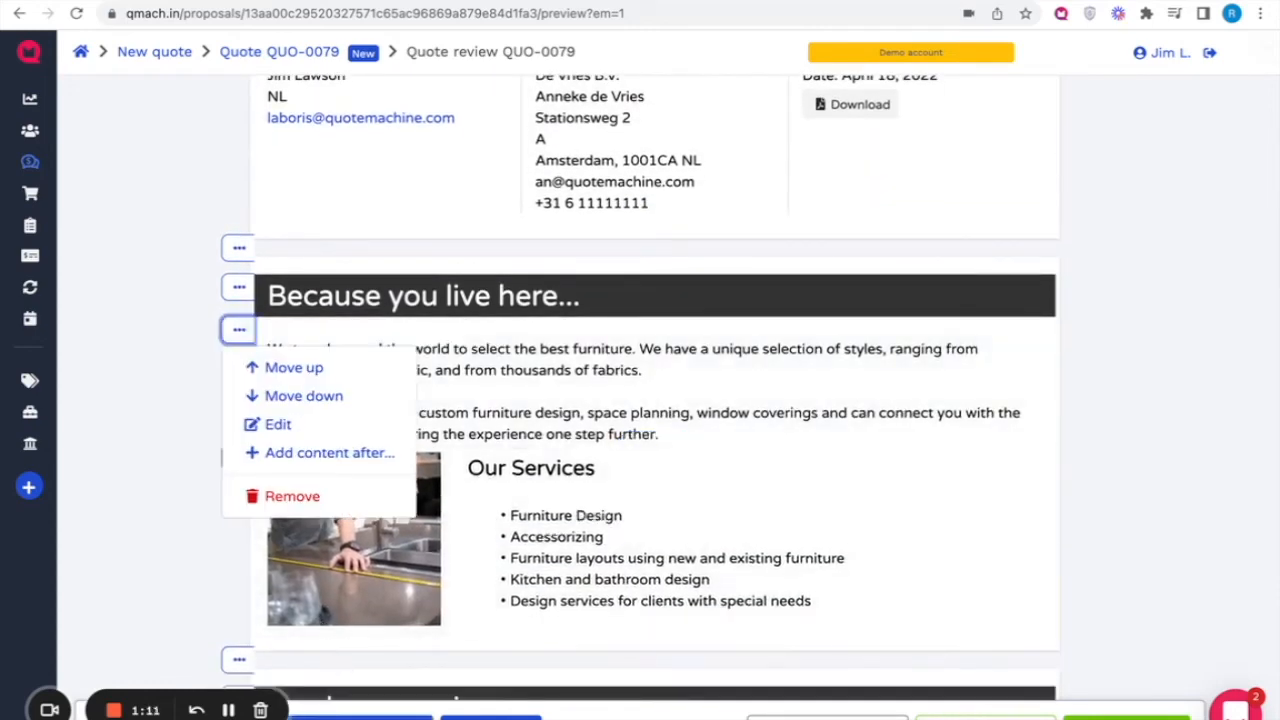
pyautogui.click(151, 617)
pyautogui.click(360, 716)
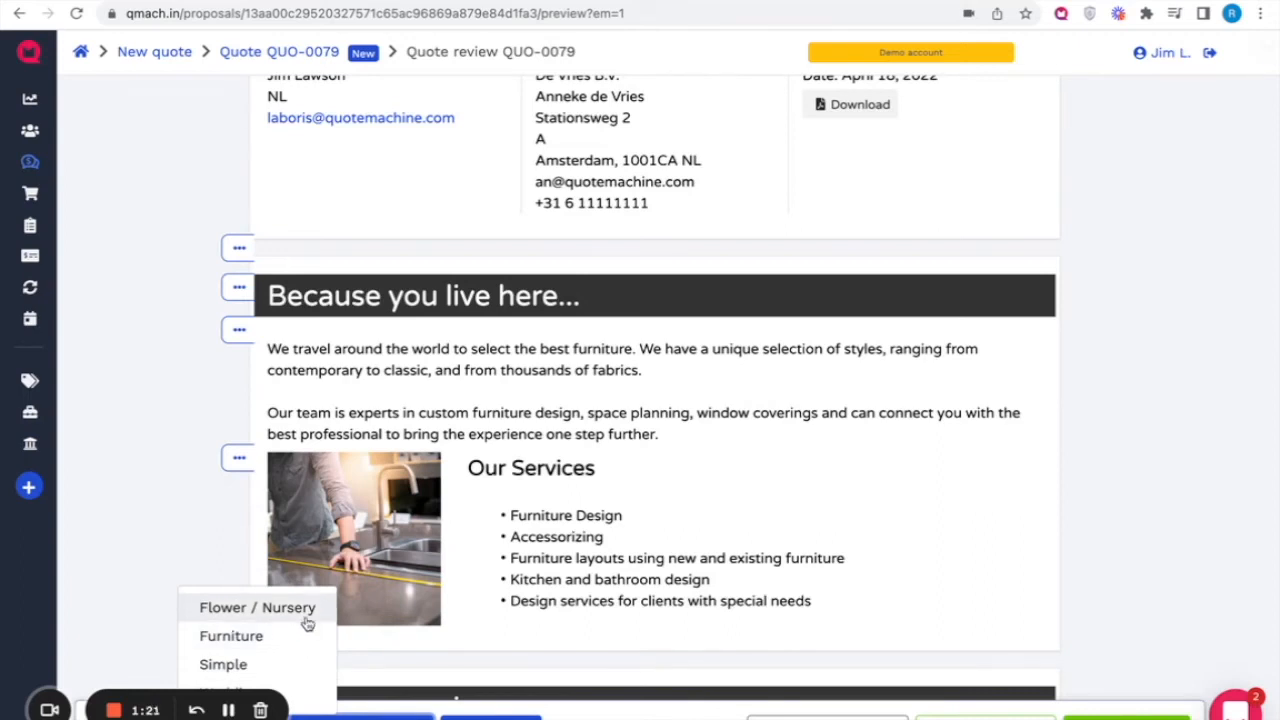
pyautogui.click(206, 413)
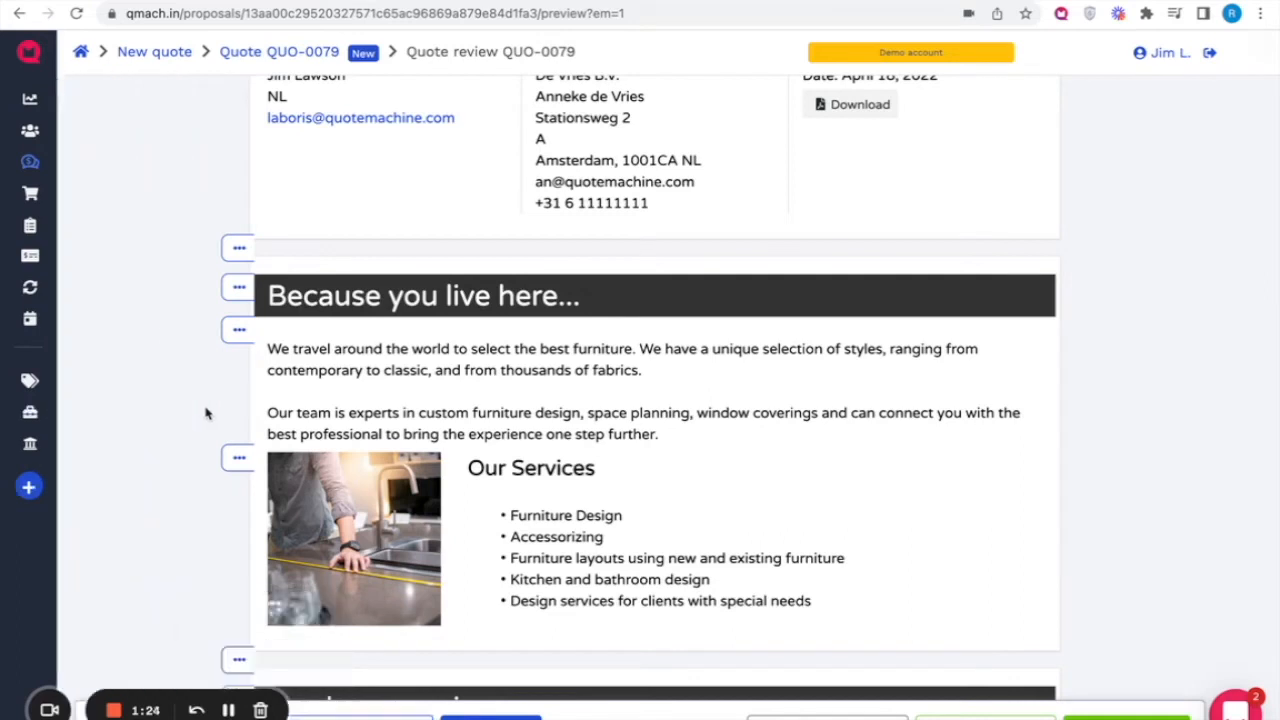
# Step: Examine the content types and snippet library available for adding content after the introductory text block, and cancel the insertion
pyautogui.click(239, 329)
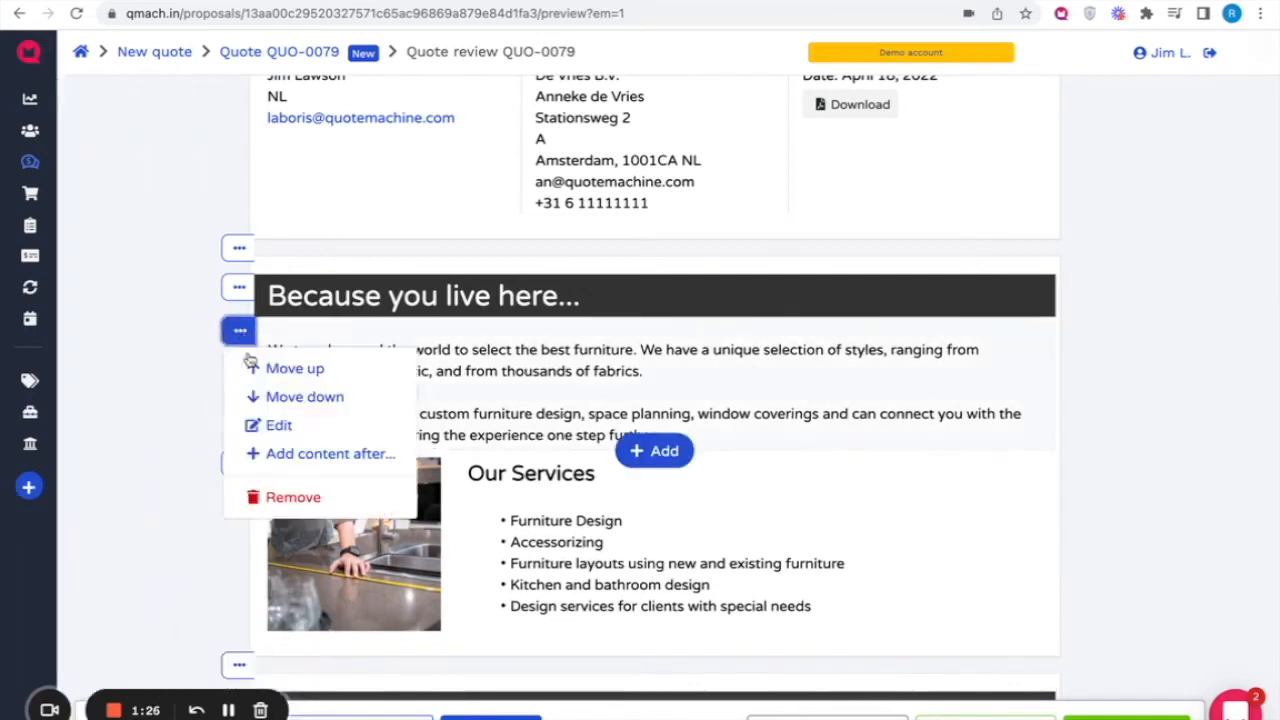
pyautogui.click(305, 452)
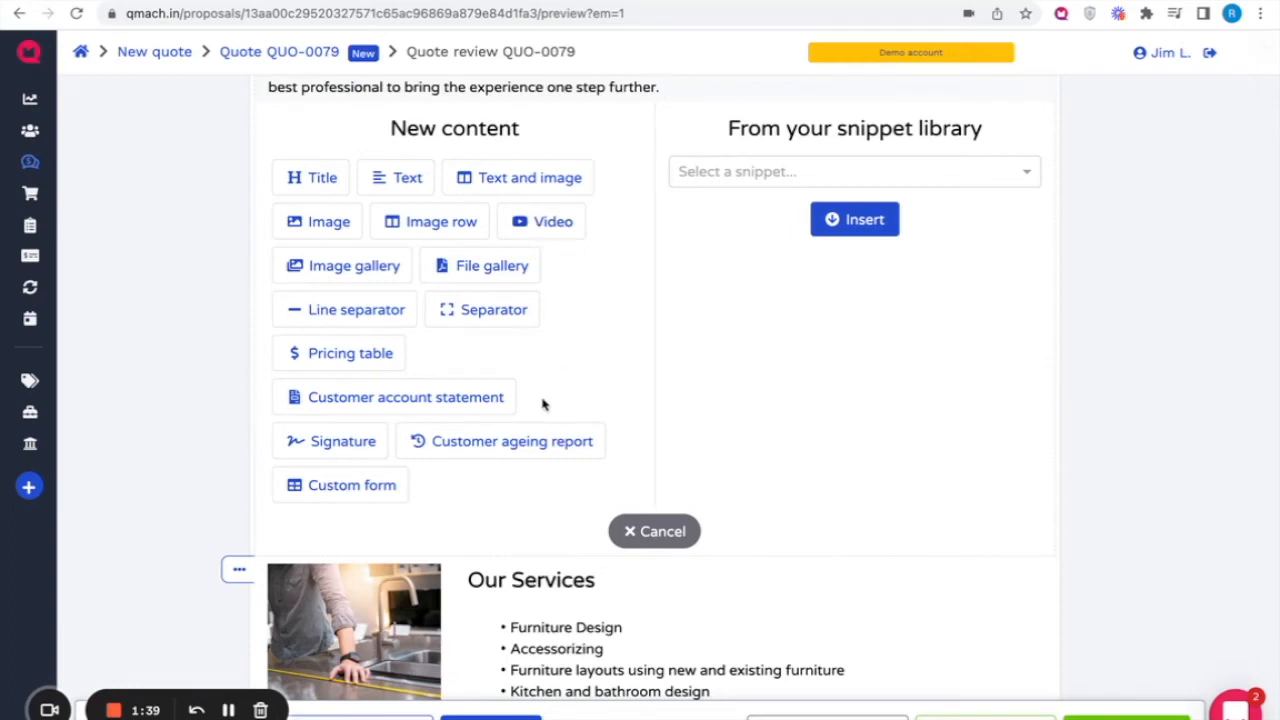
pyautogui.scroll(1, 543, 403)
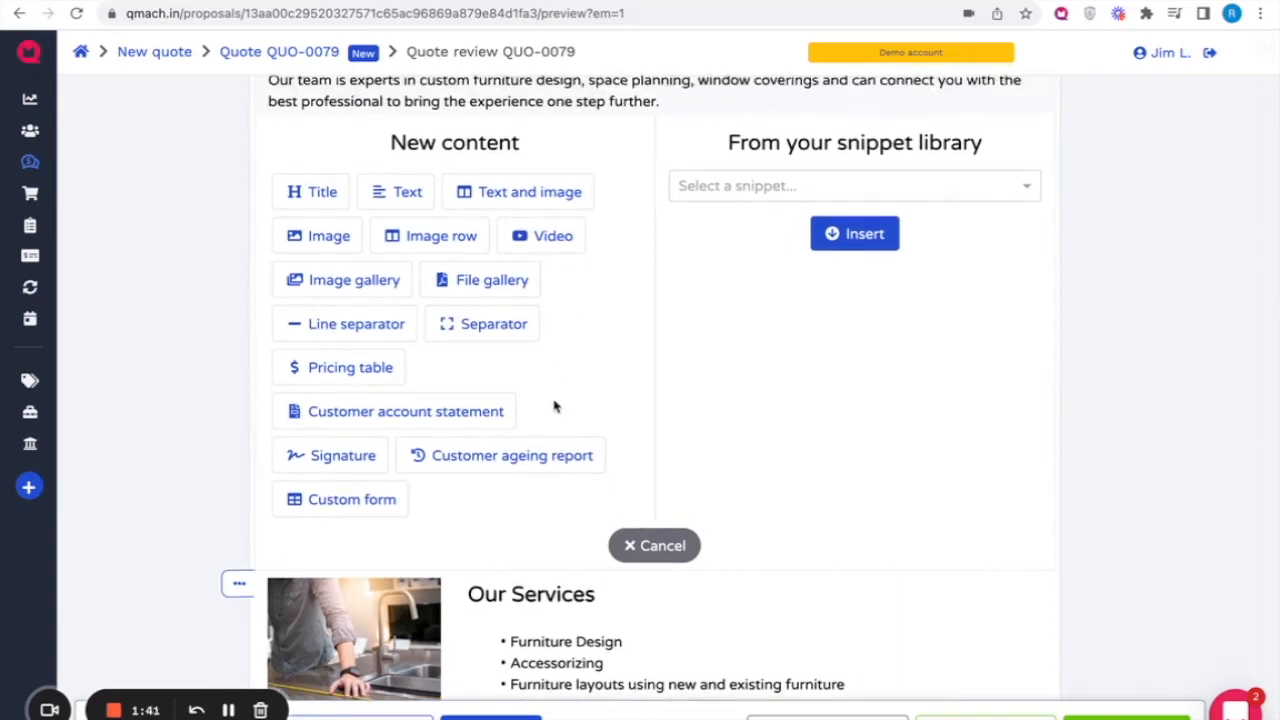
pyautogui.scroll(-1, 600, 382)
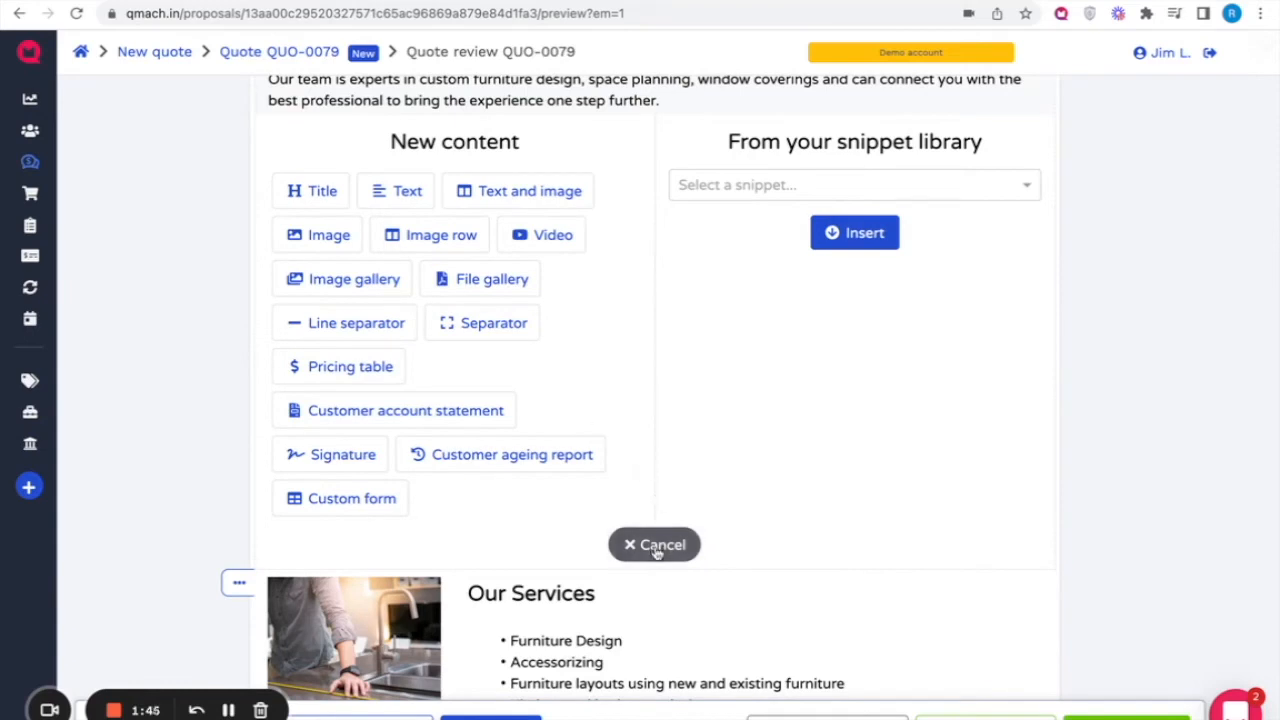
pyautogui.scroll(-1, 656, 548)
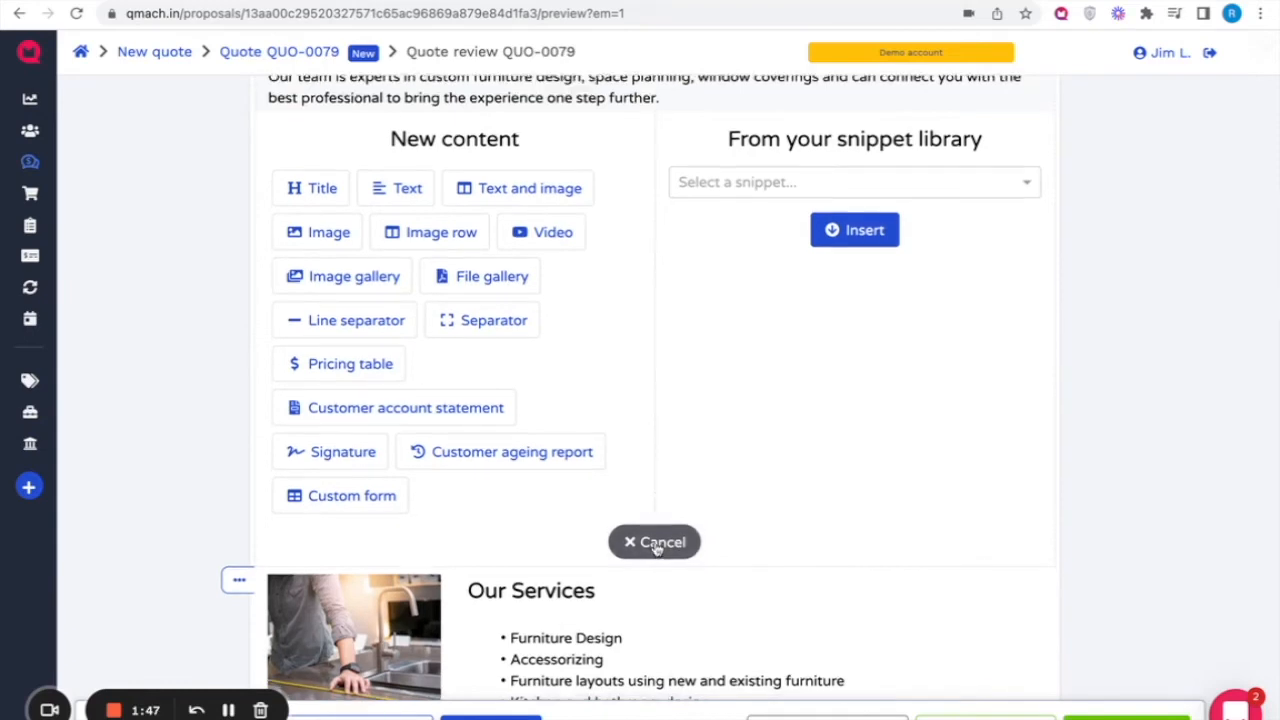
pyautogui.click(659, 543)
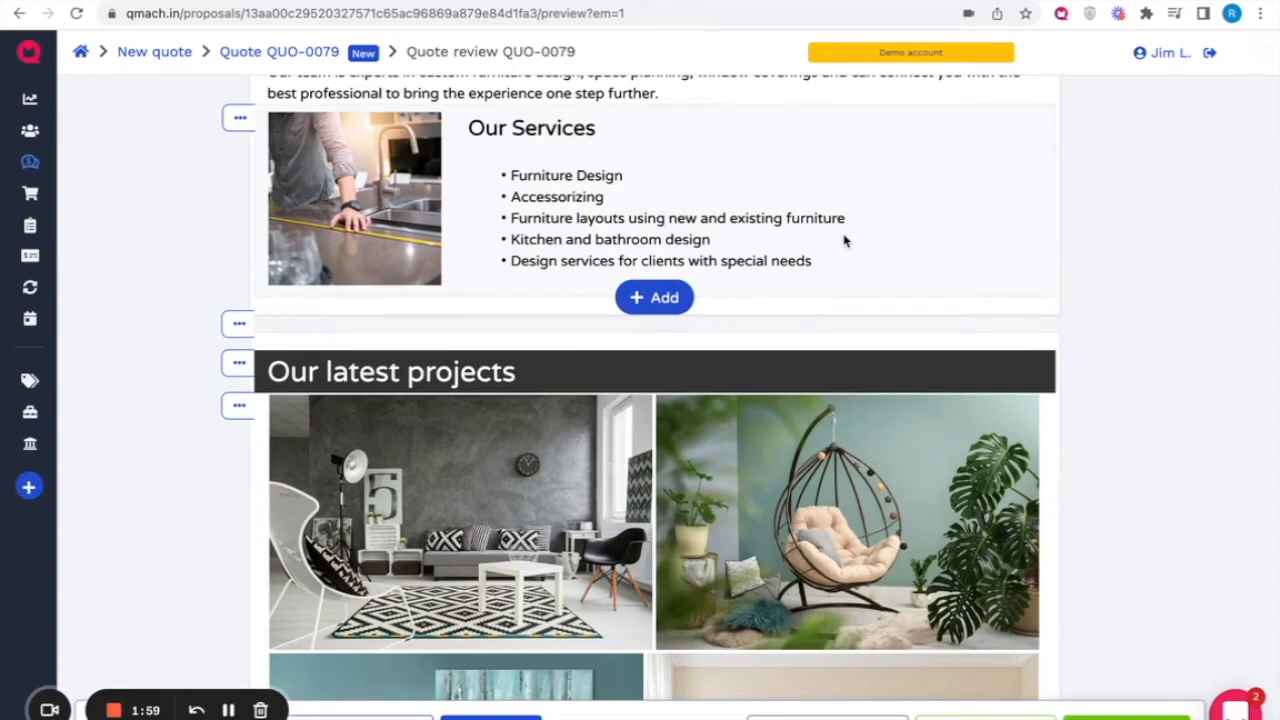
# Step: View the latest projects section of the review, and return to the quote's edit page to check its pricing table
pyautogui.scroll(-3, 843, 240)
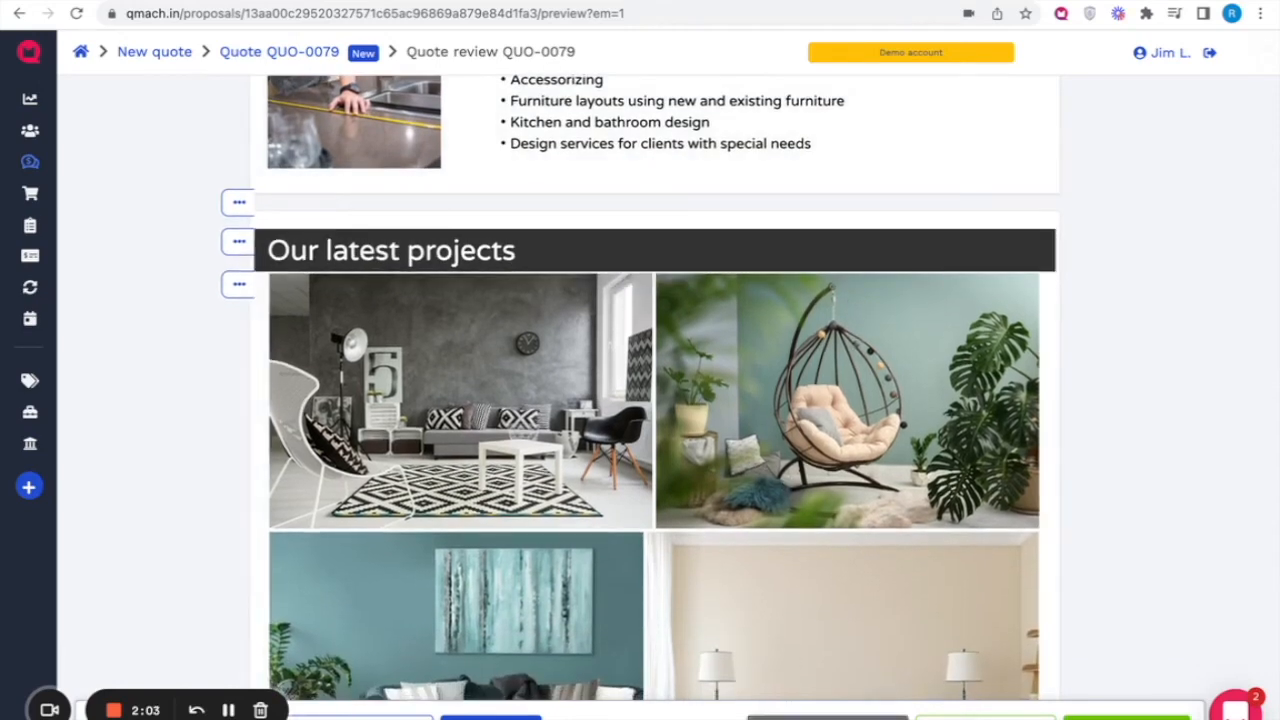
pyautogui.click(828, 716)
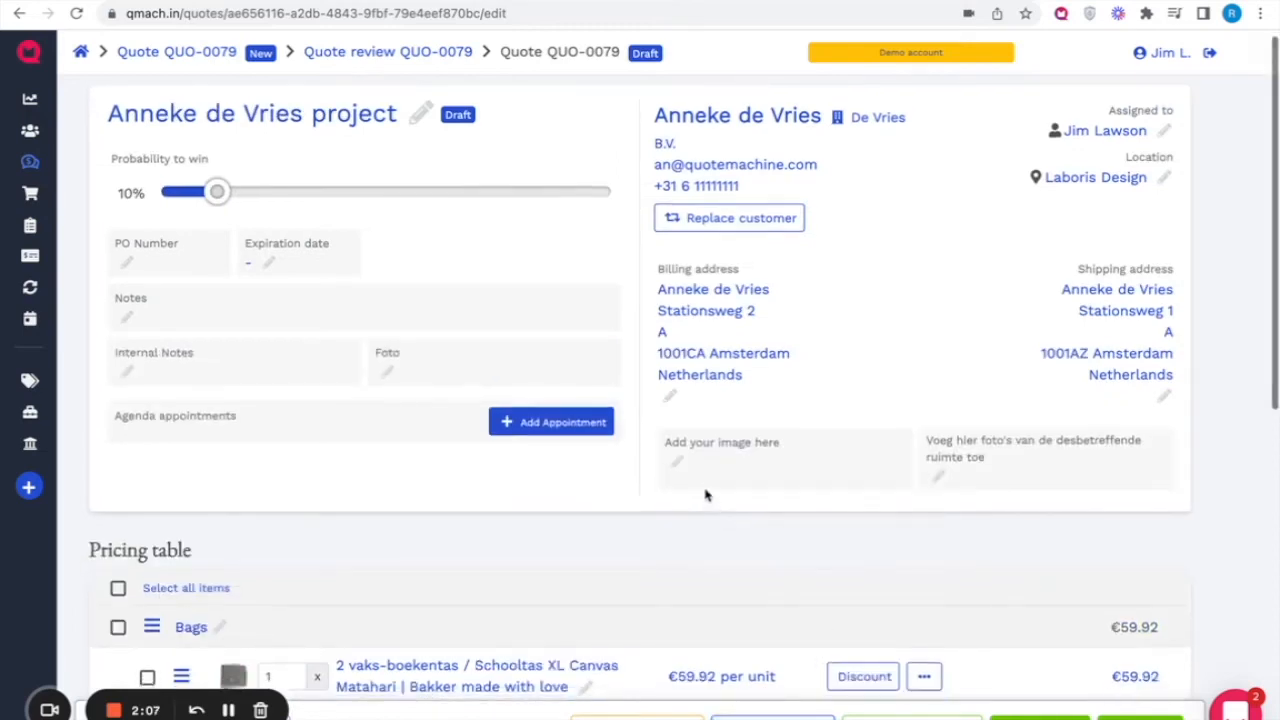
pyautogui.scroll(-3, 706, 495)
pyautogui.scroll(-2, 706, 491)
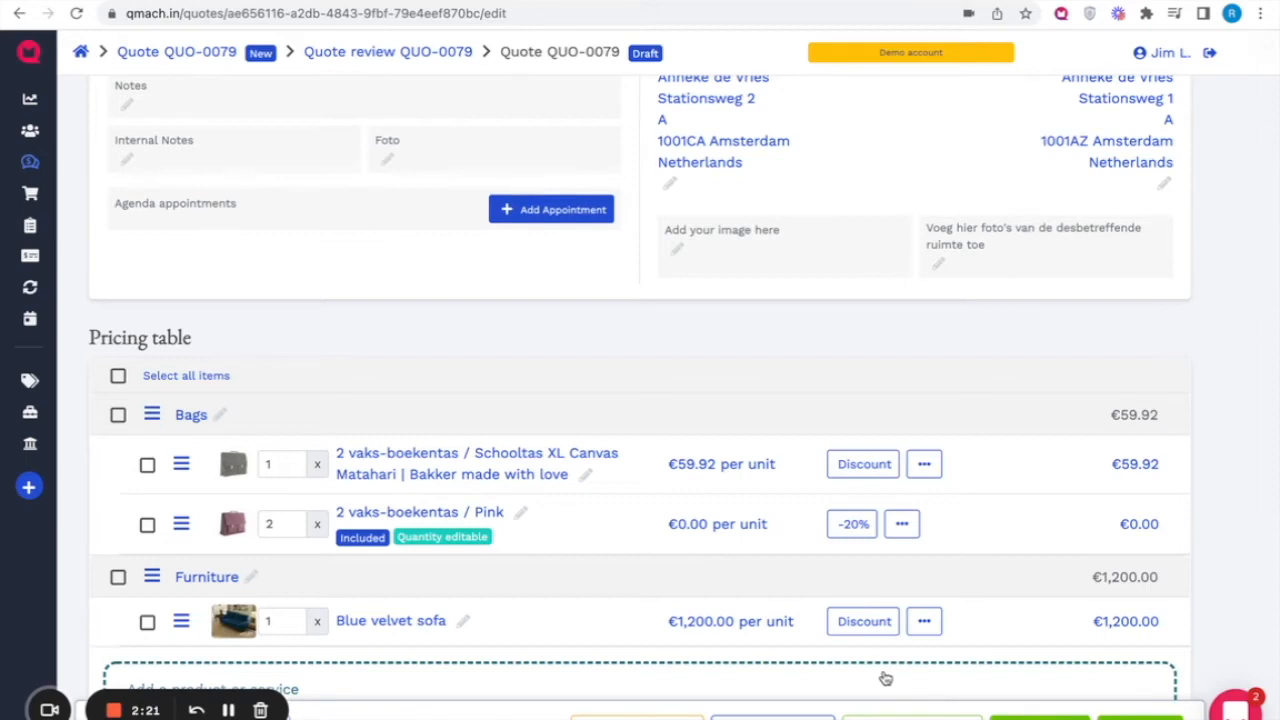
pyautogui.scroll(-2, 887, 684)
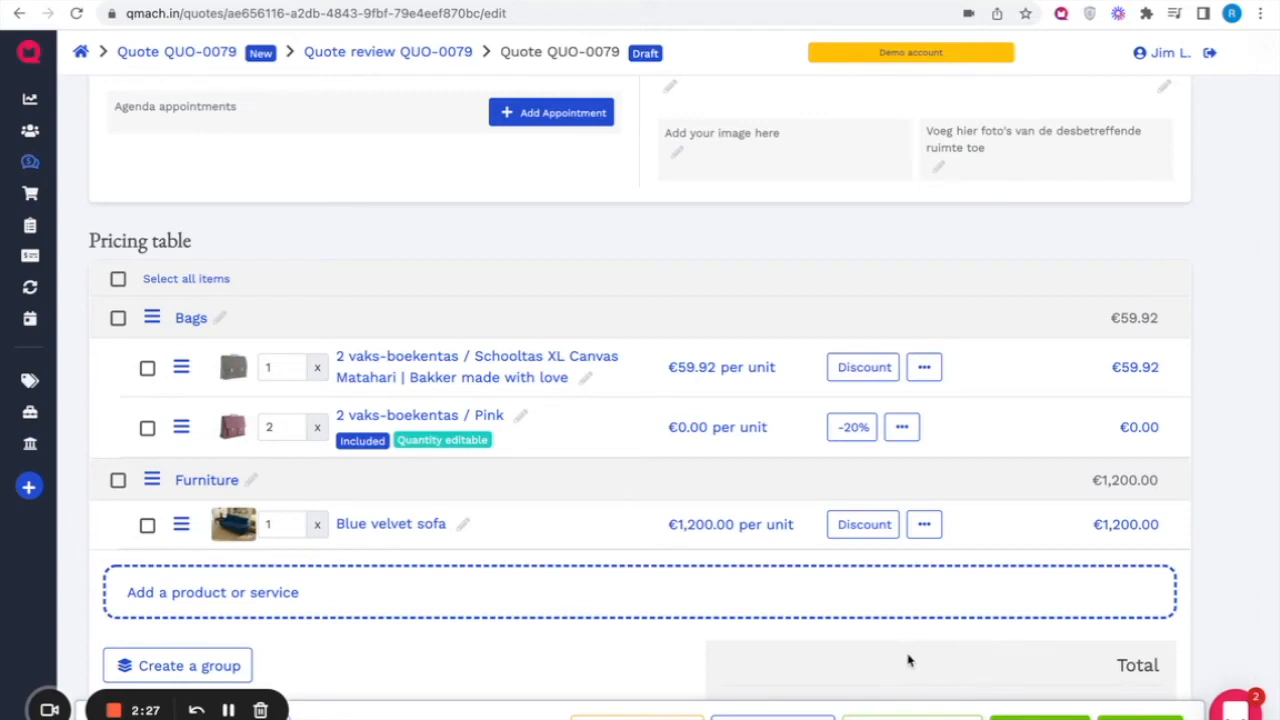
pyautogui.scroll(-1, 1145, 702)
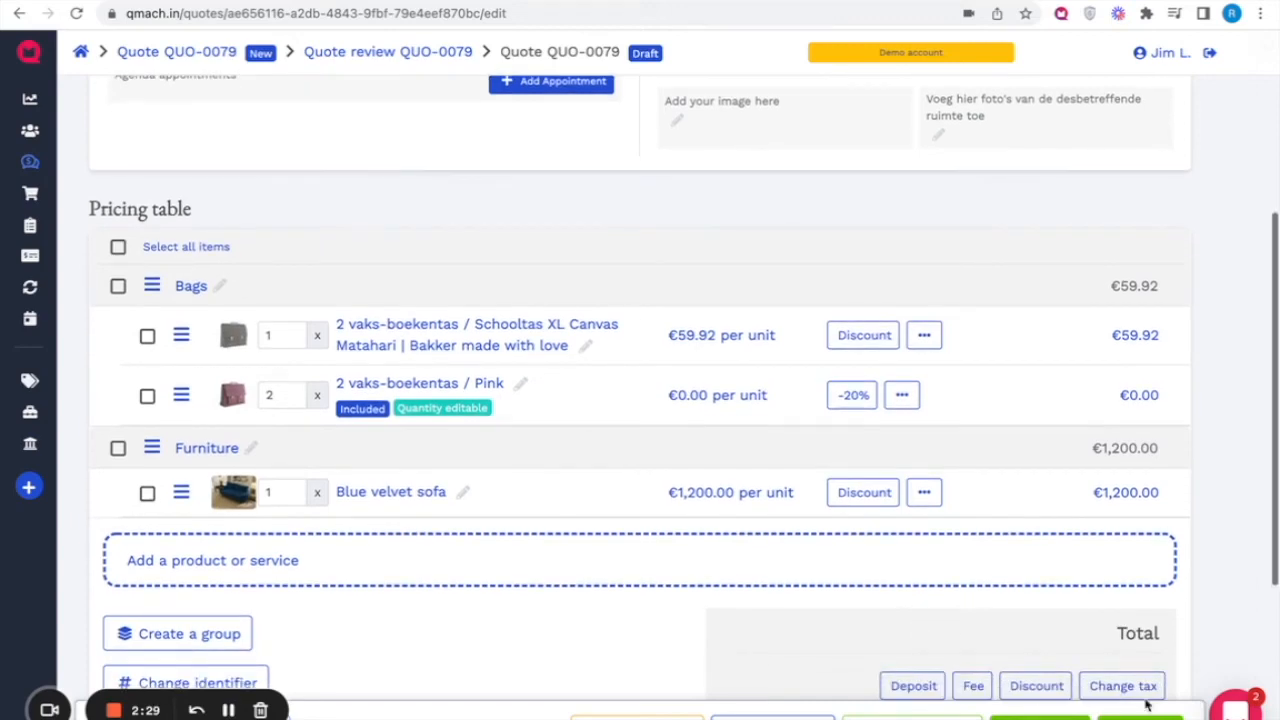
# Step: Start the email for sending the quote, set its subject to "Your Quote" and add a second recipient from the suggested contacts
pyautogui.click(1147, 707)
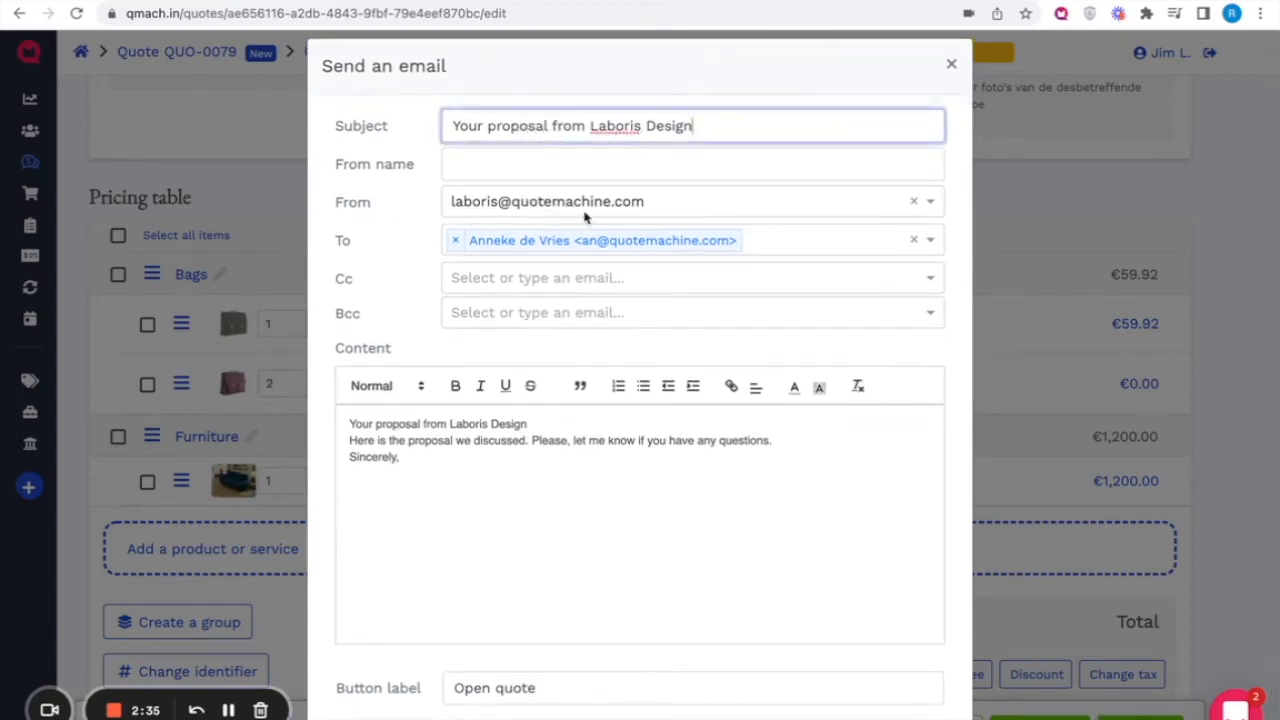
pyautogui.moveTo(730, 130); pyautogui.dragTo(397, 110)
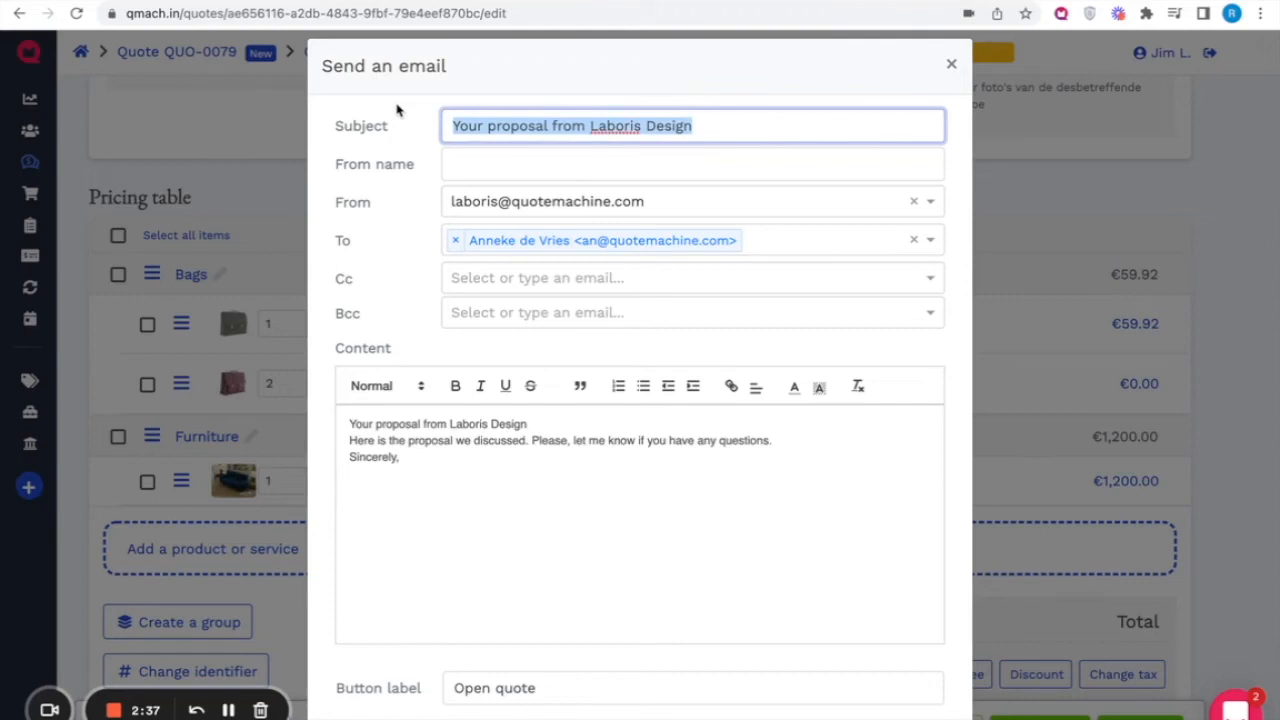
pyautogui.write('Your Quote')
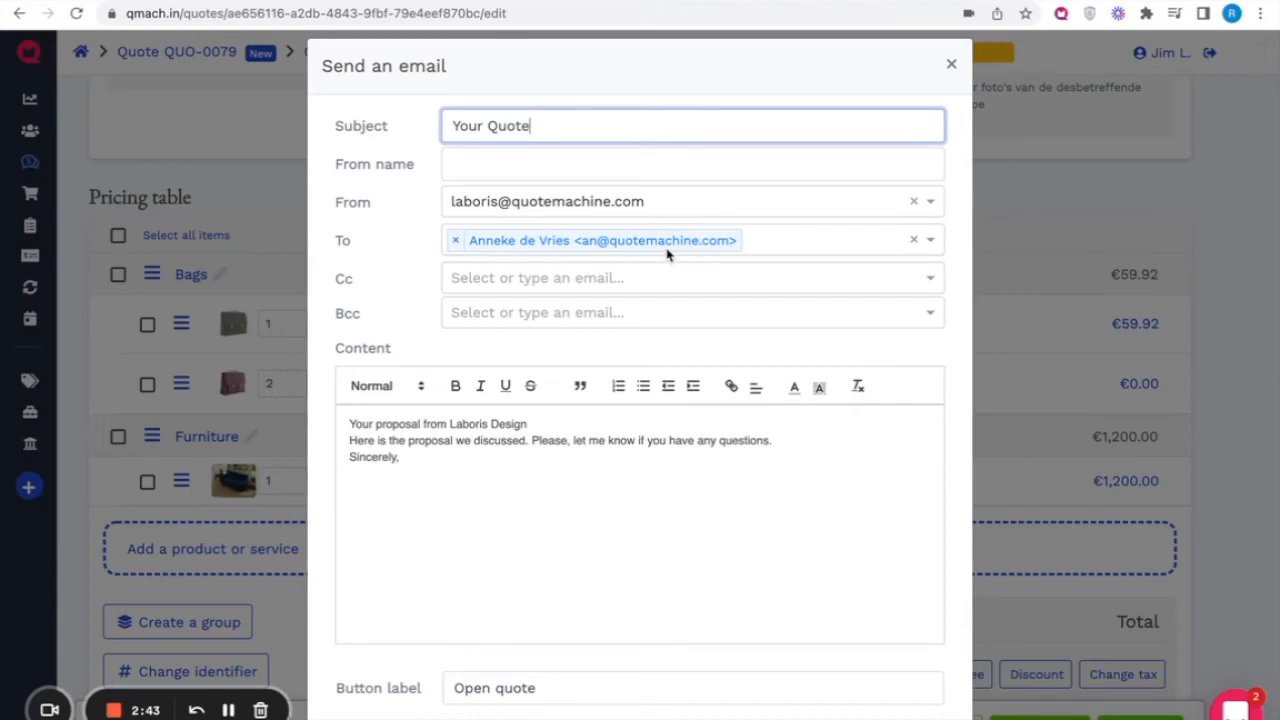
pyautogui.click(765, 244)
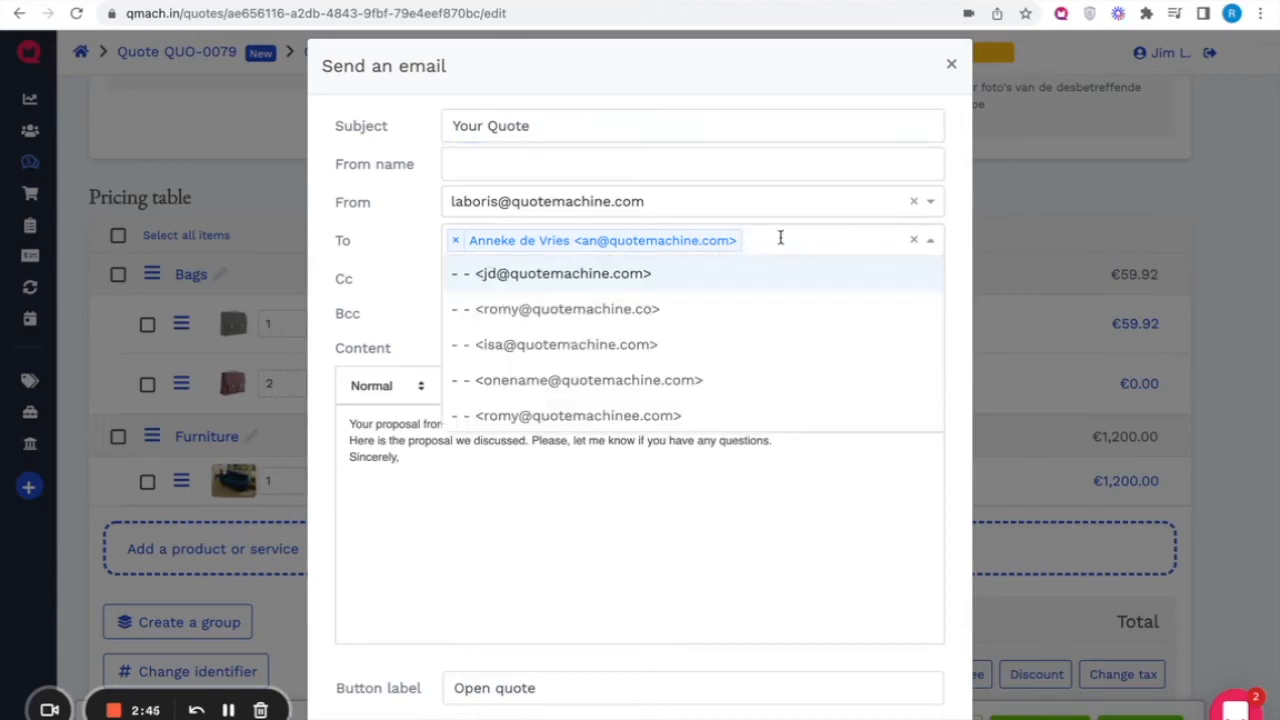
pyautogui.click(731, 311)
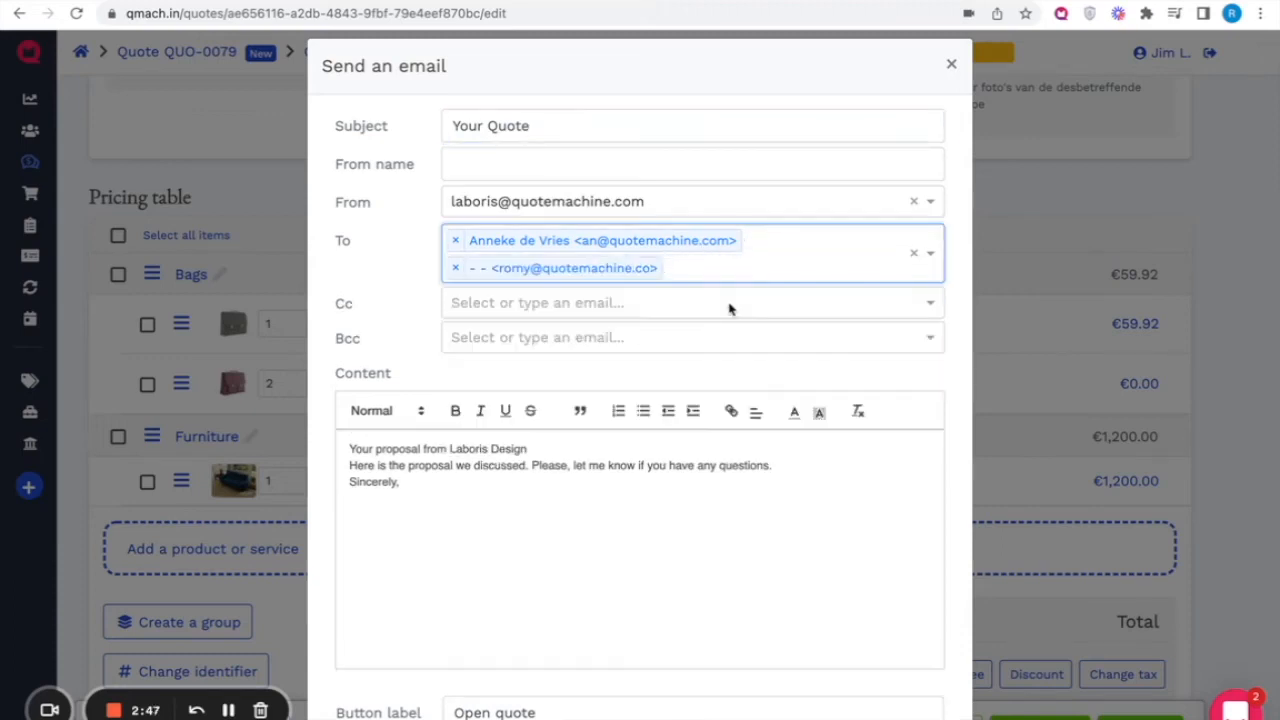
# Step: Replace the email's body text with "yhgtrr" and send the quote
pyautogui.moveTo(540, 506); pyautogui.dragTo(330, 438)
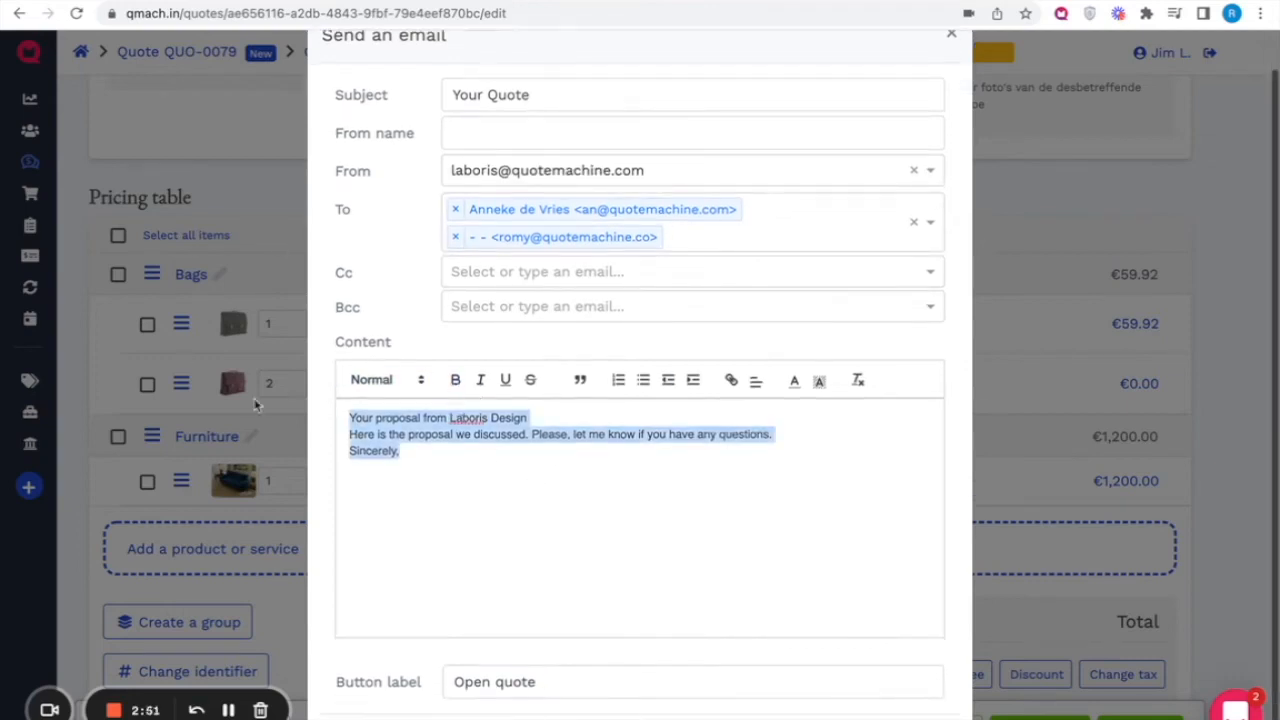
pyautogui.write('yh')
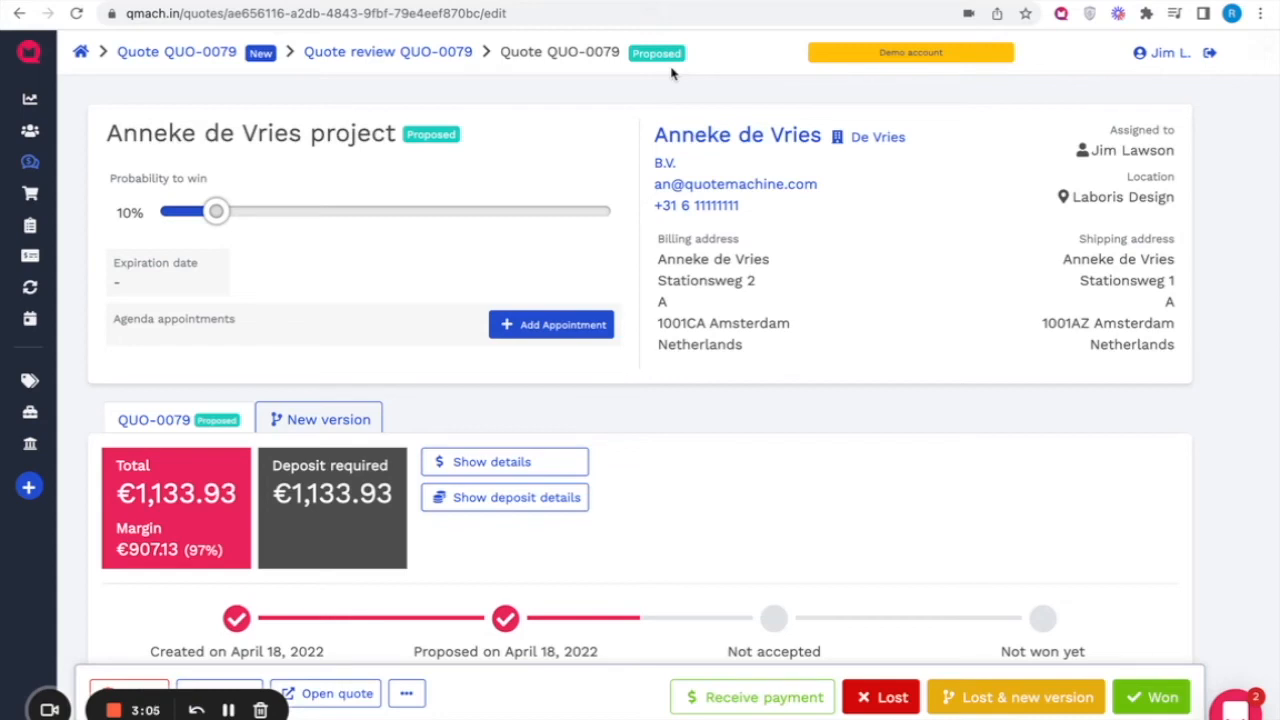
# Step: Look over the proposed quote's totals, progress timeline, viewing time and sent emails
pyautogui.scroll(-1, 390, 405)
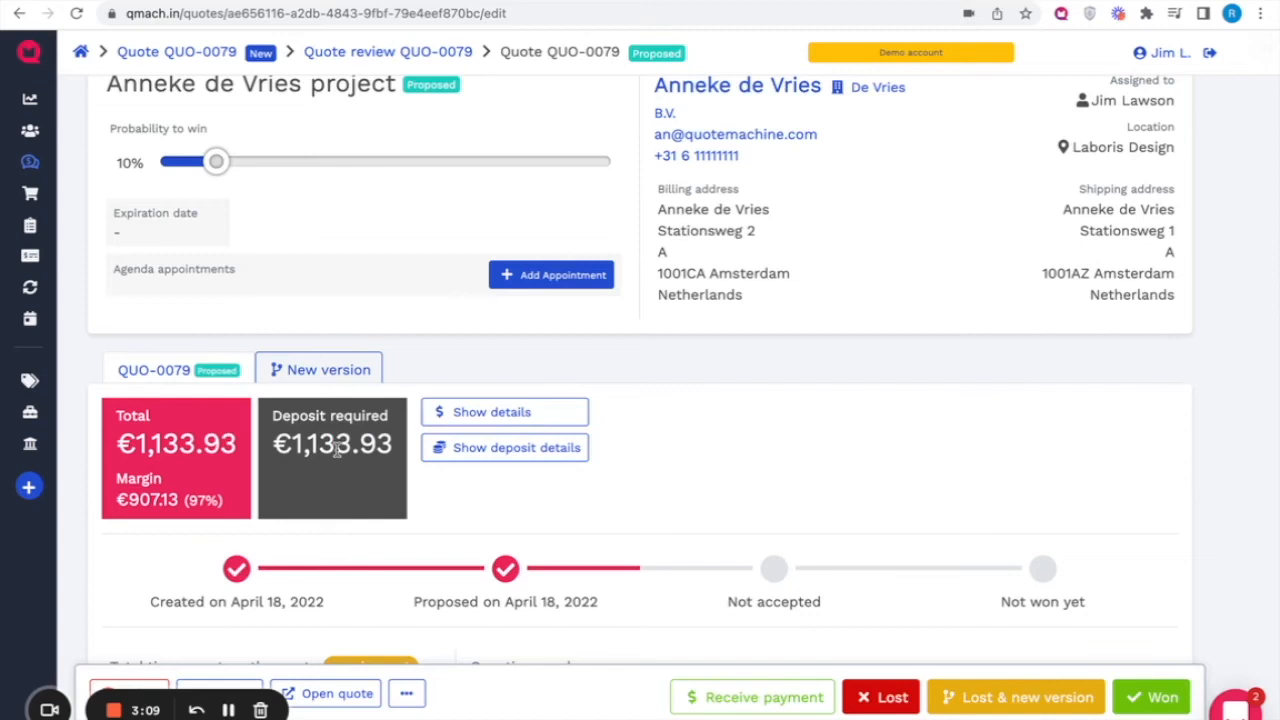
pyautogui.scroll(1, 337, 451)
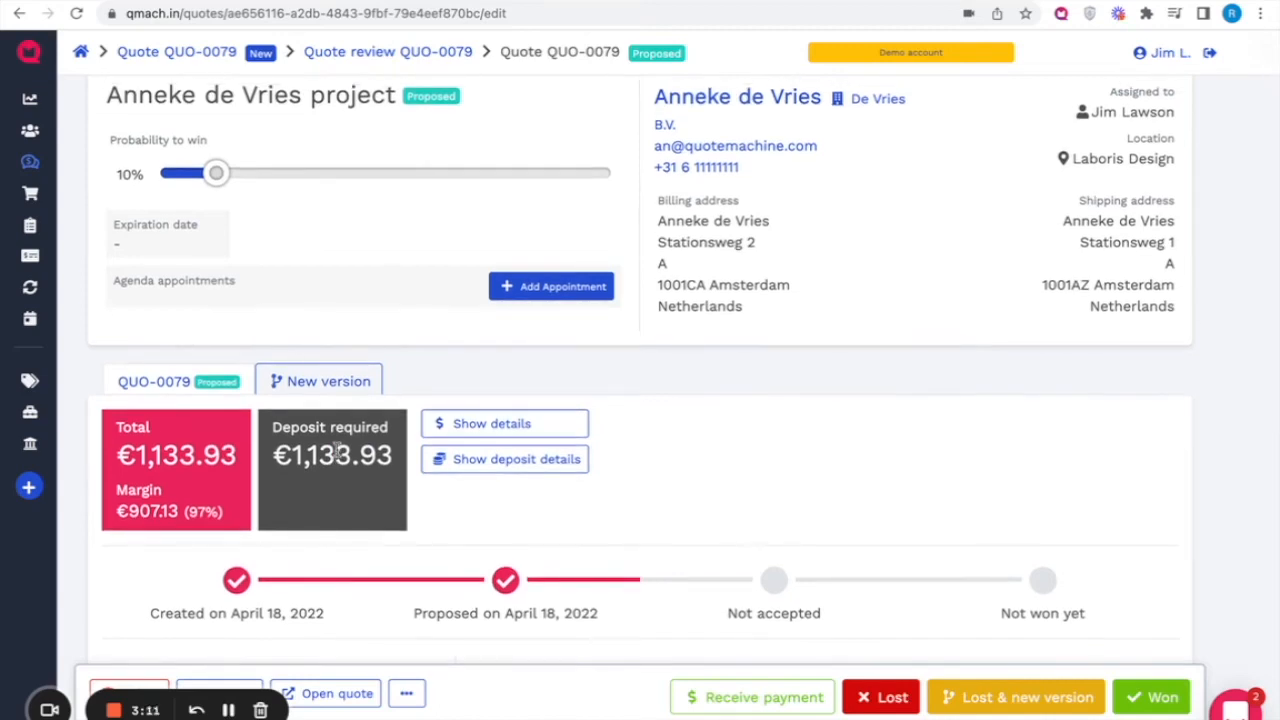
pyautogui.scroll(-4, 908, 429)
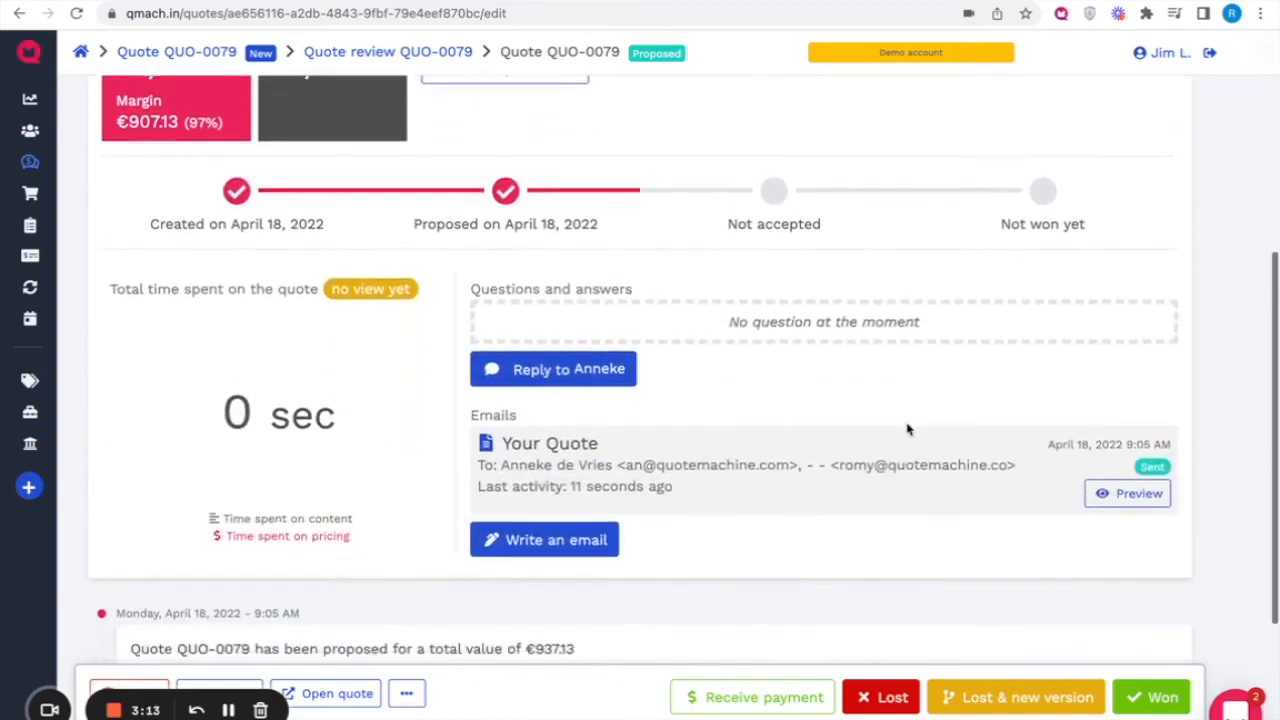
pyautogui.doubleClick(512, 399)
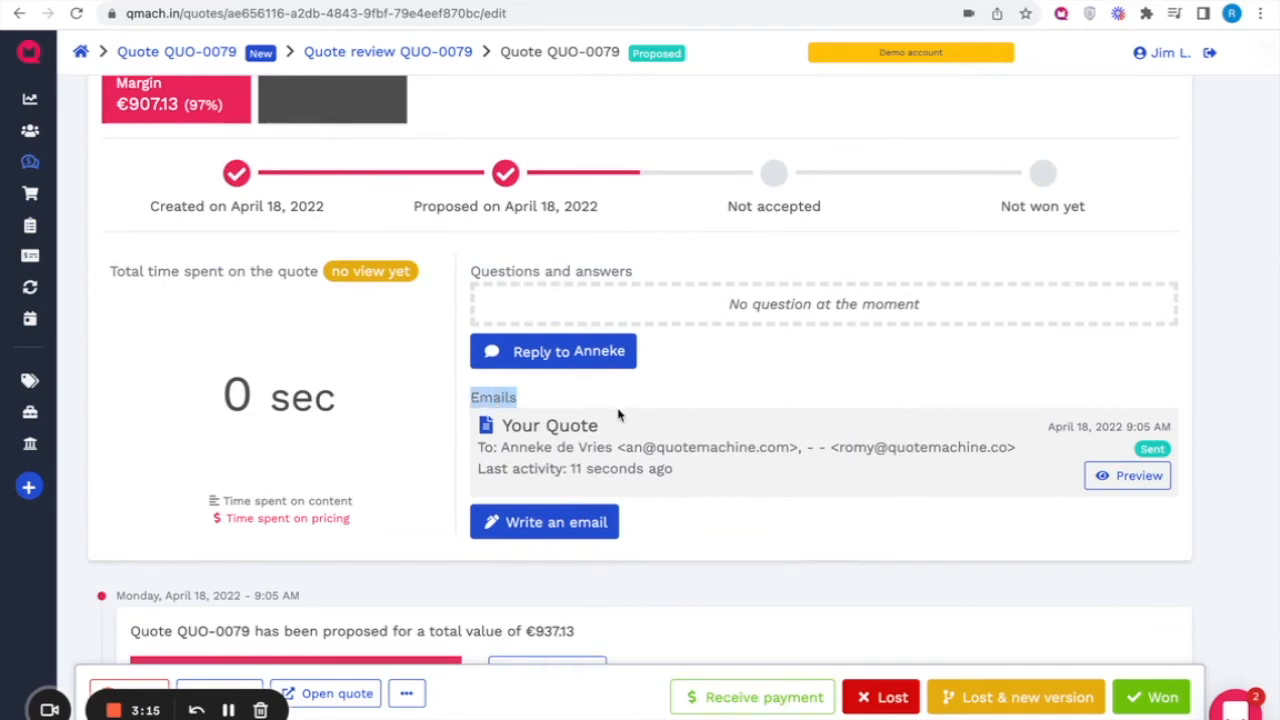
# Step: Preview the sent "Your Quote" email and open the customer's version of the quote from it
pyautogui.click(1135, 480)
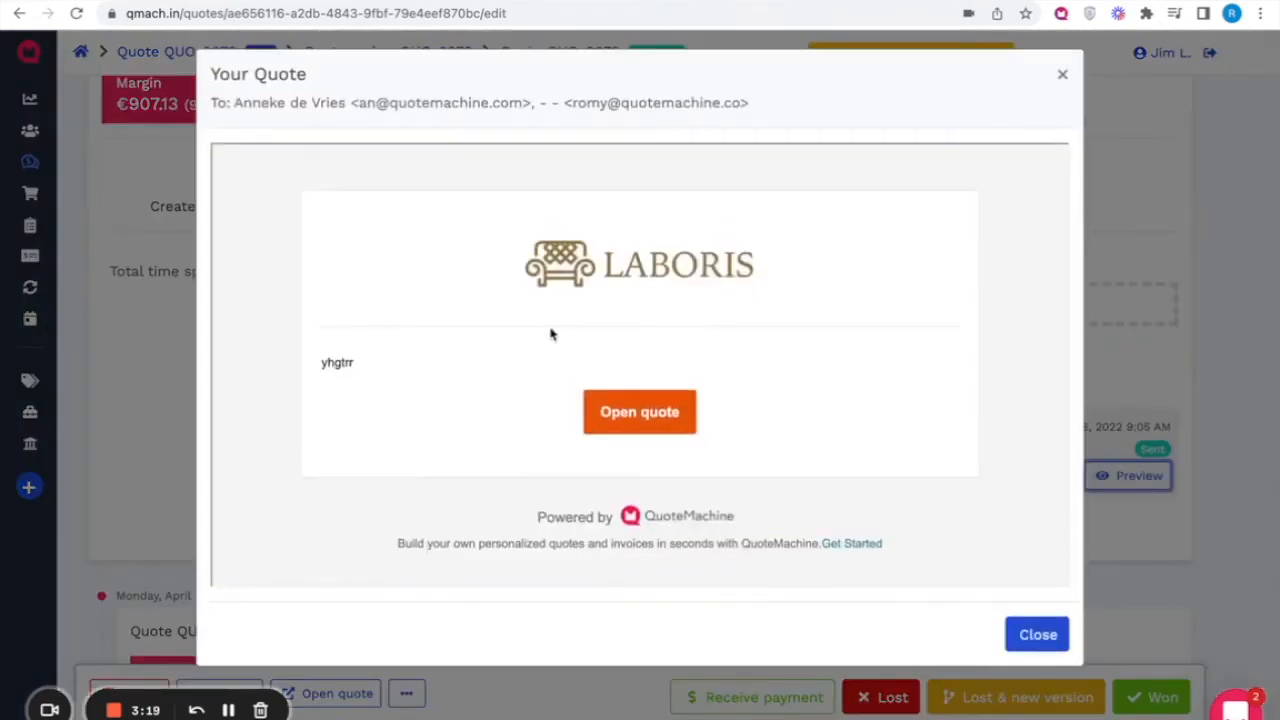
pyautogui.moveTo(353, 364); pyautogui.dragTo(333, 364)
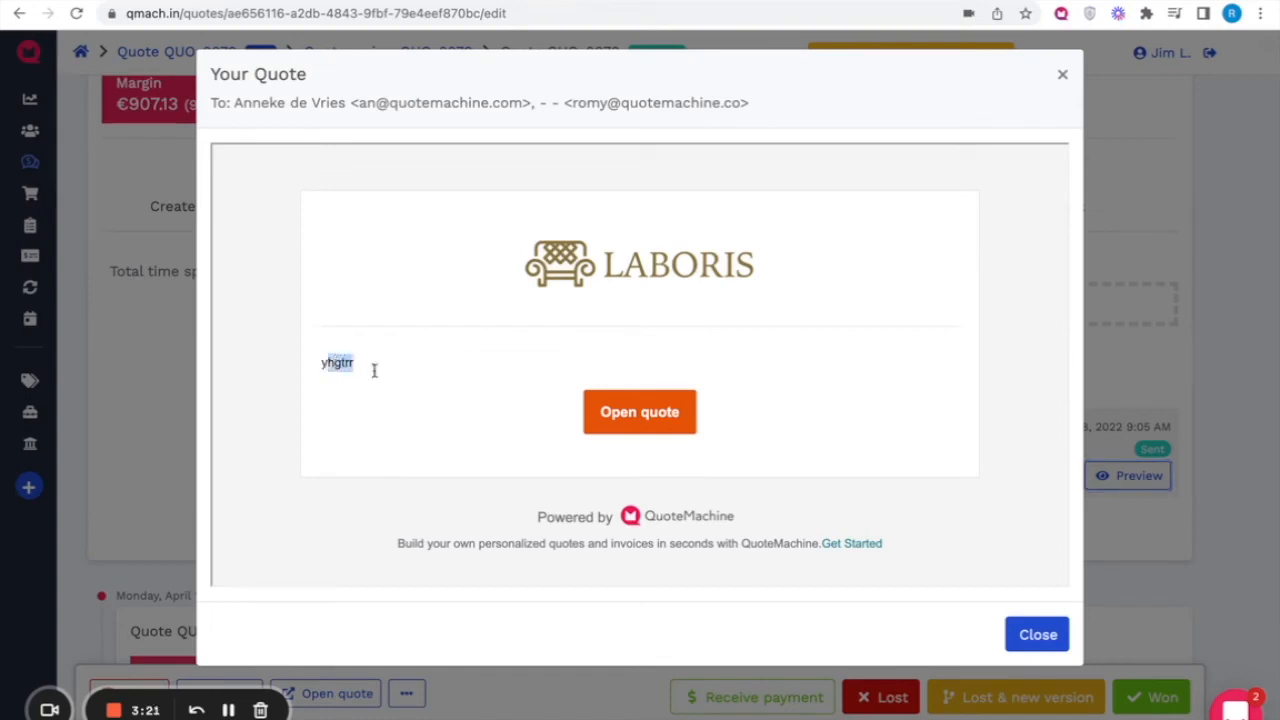
pyautogui.click(515, 341)
pyautogui.click(668, 424)
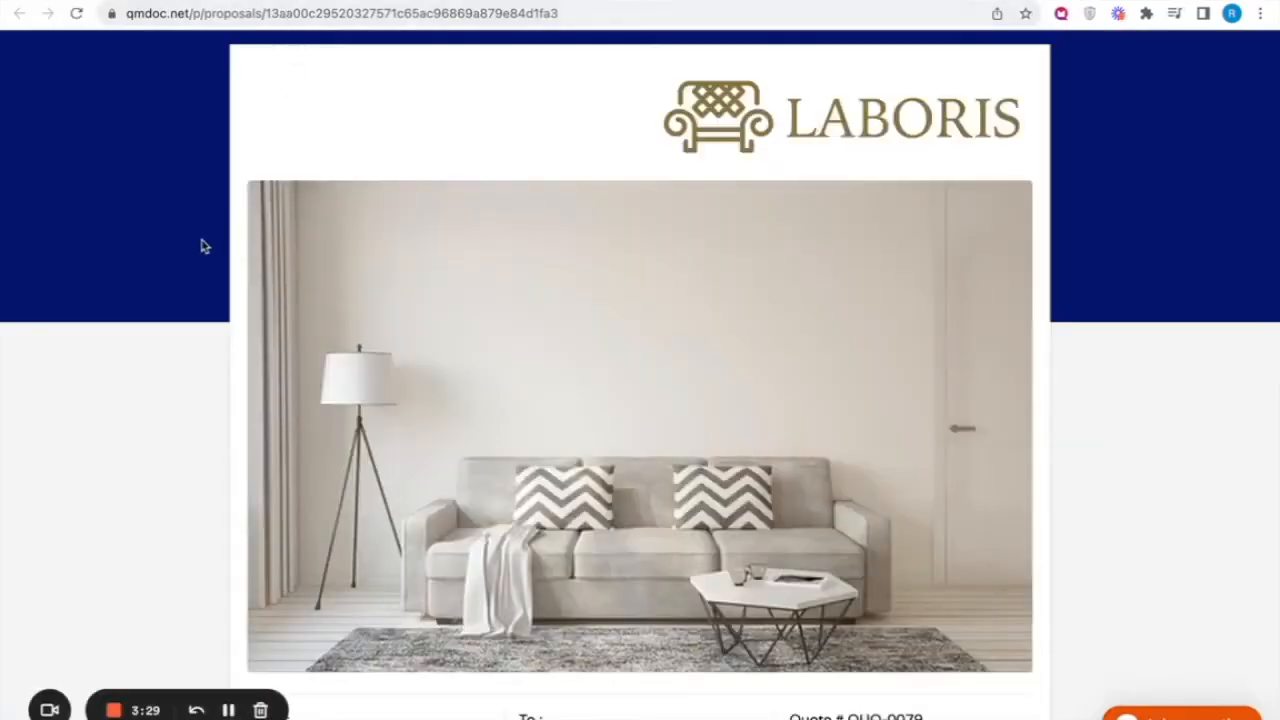
pyautogui.scroll(-1, 203, 245)
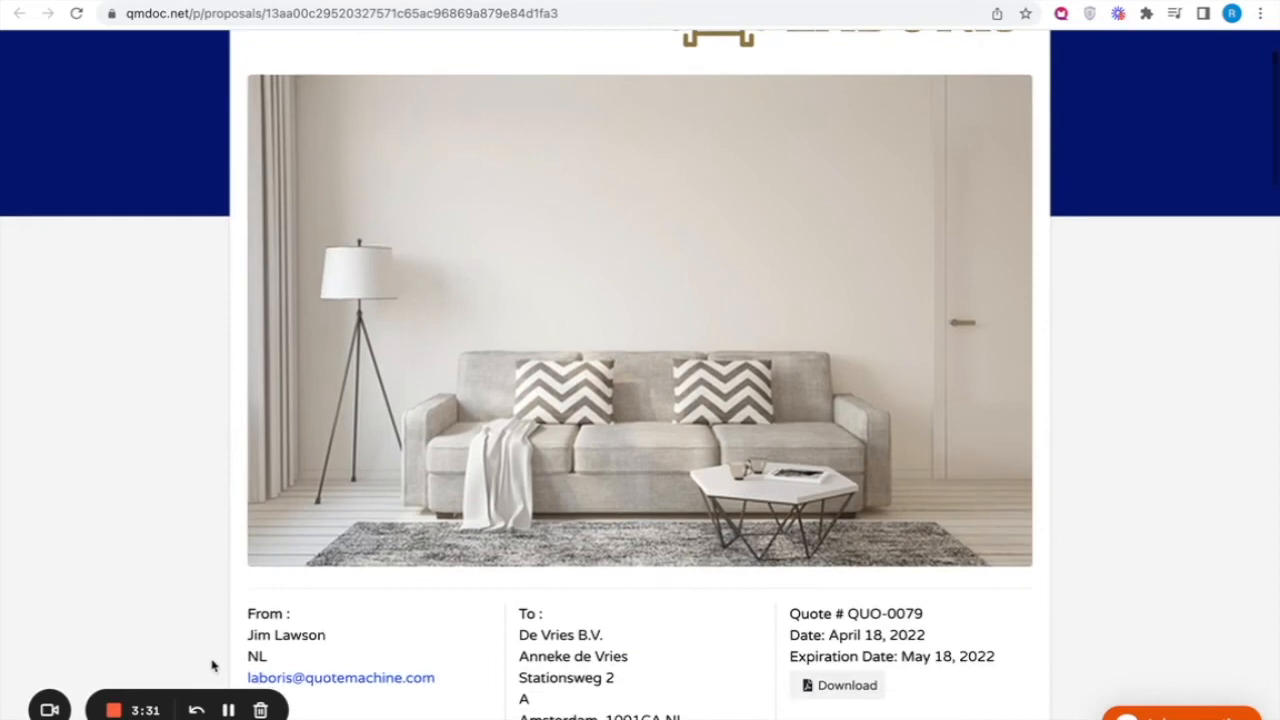
pyautogui.click(229, 710)
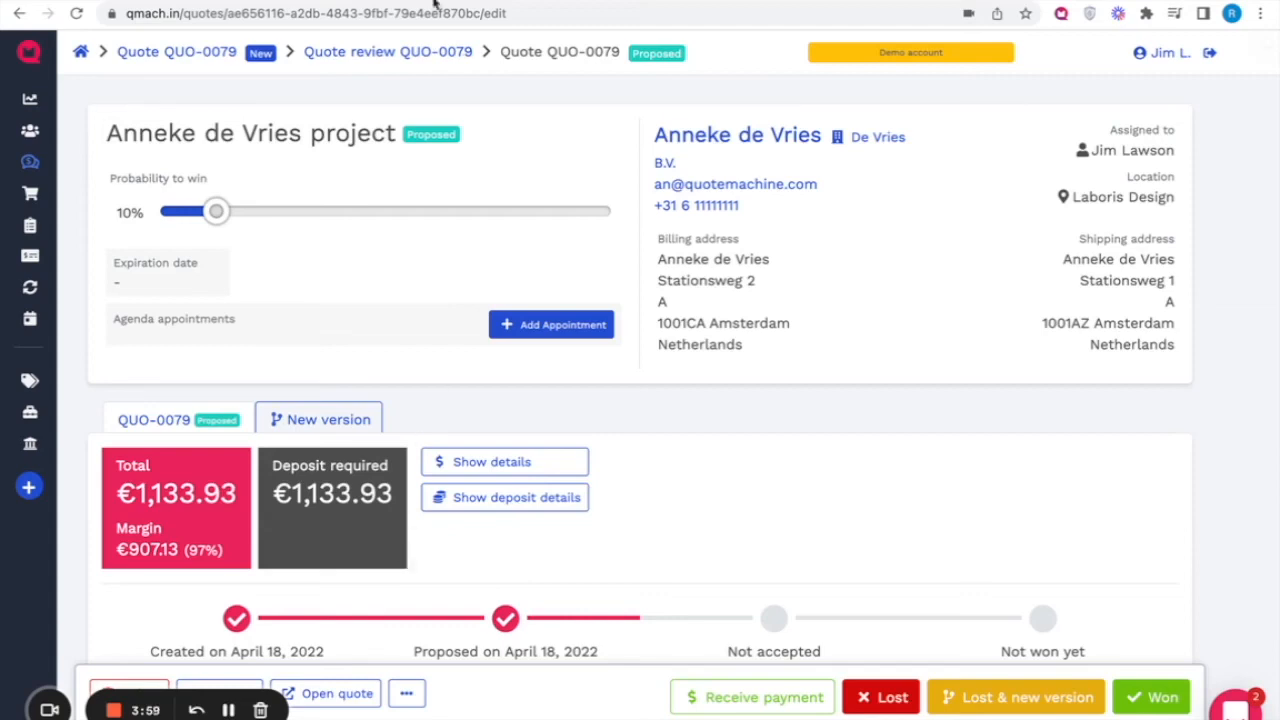
# Step: Open the customer's version of the quote from the quote page and examine its products, totals, and terms and conditions
pyautogui.click(290, 692)
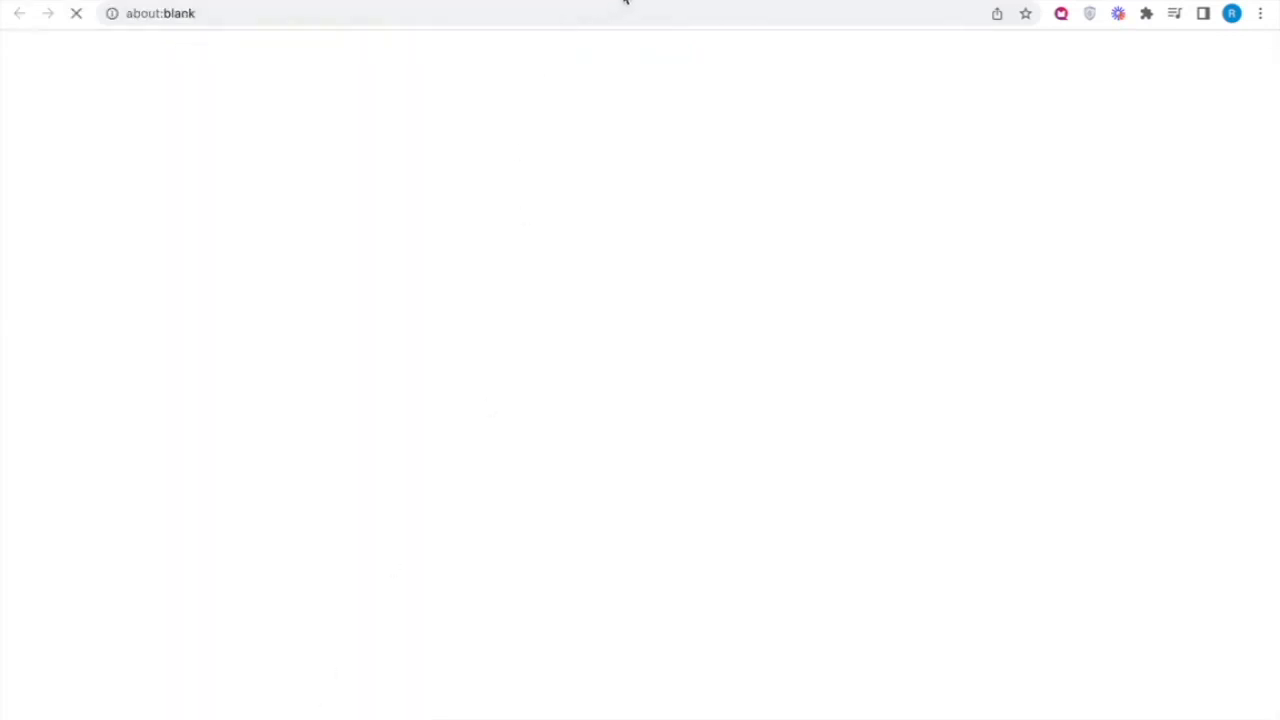
pyautogui.scroll(-10, 966, 292)
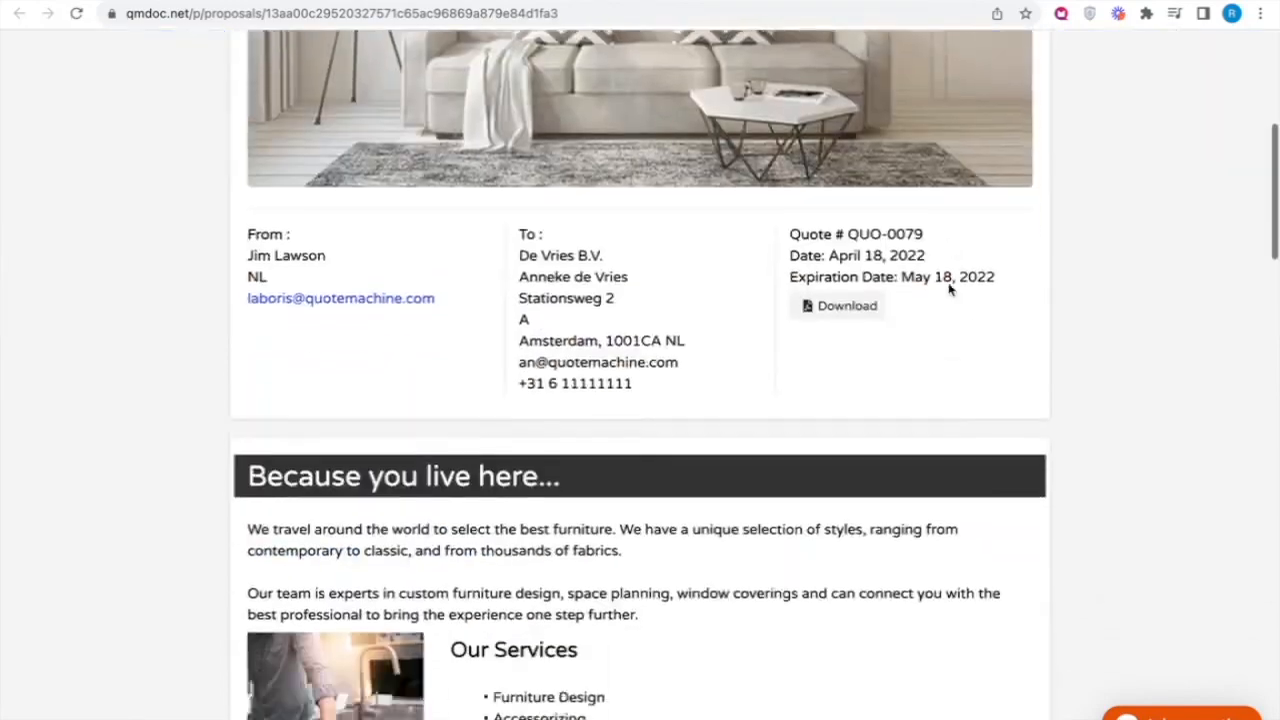
pyautogui.scroll(-9, 950, 290)
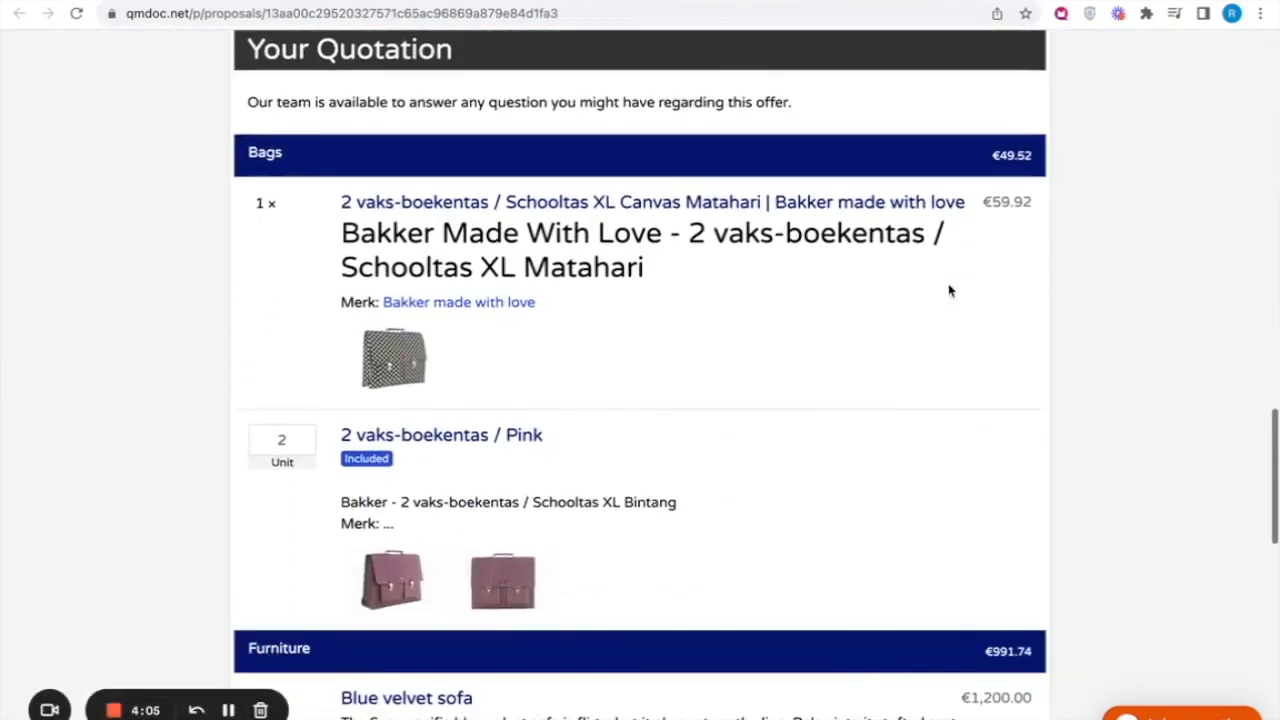
pyautogui.scroll(-5, 660, 343)
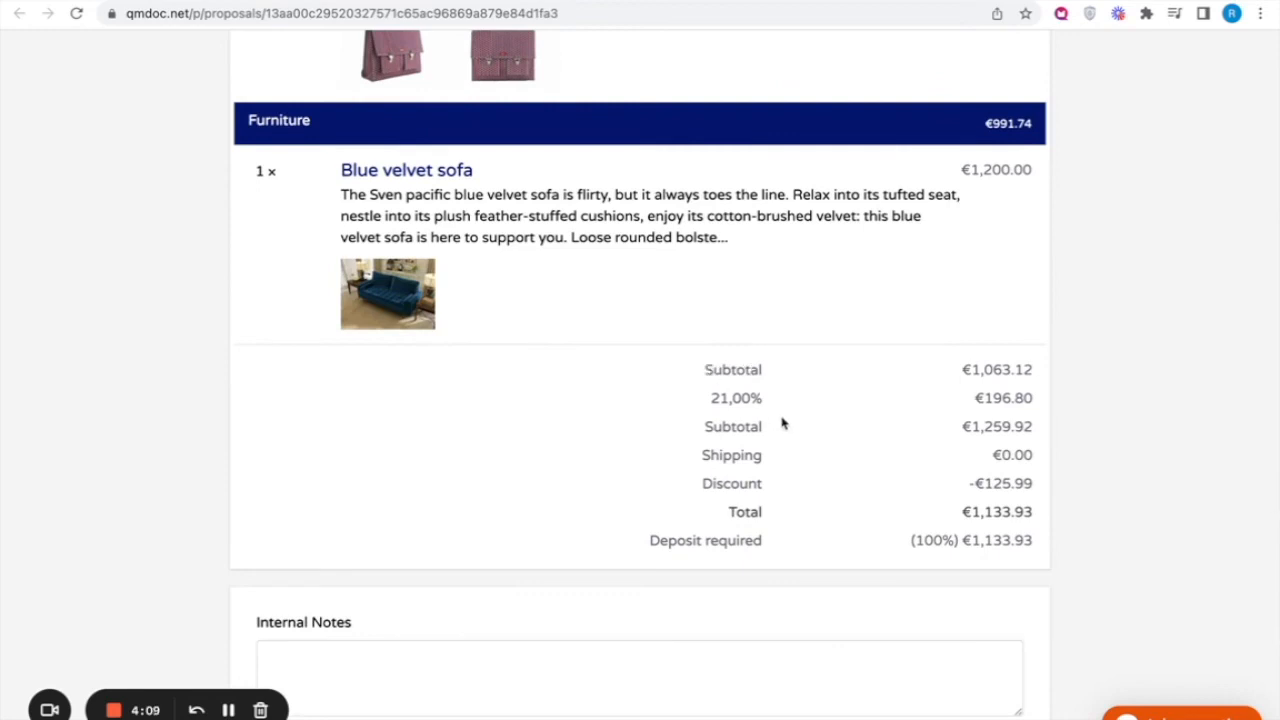
pyautogui.scroll(-1, 785, 428)
pyautogui.scroll(-3, 920, 450)
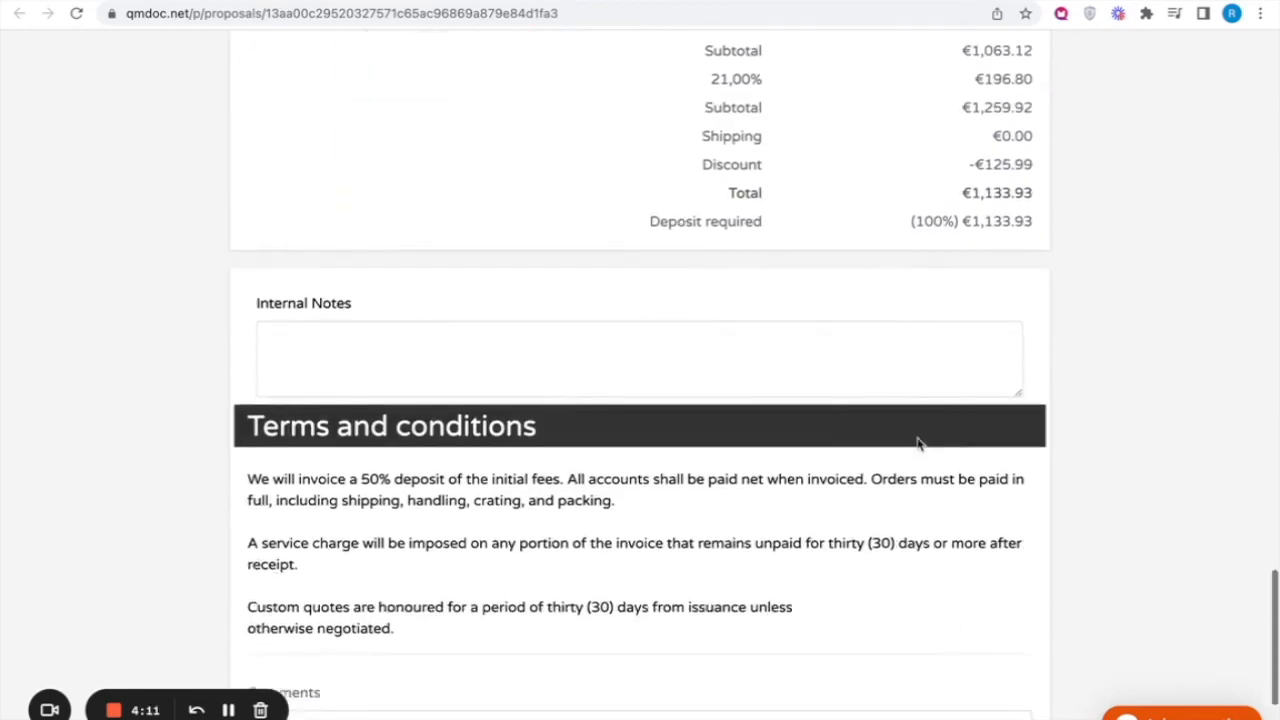
pyautogui.scroll(-2, 846, 409)
pyautogui.scroll(-1, 846, 409)
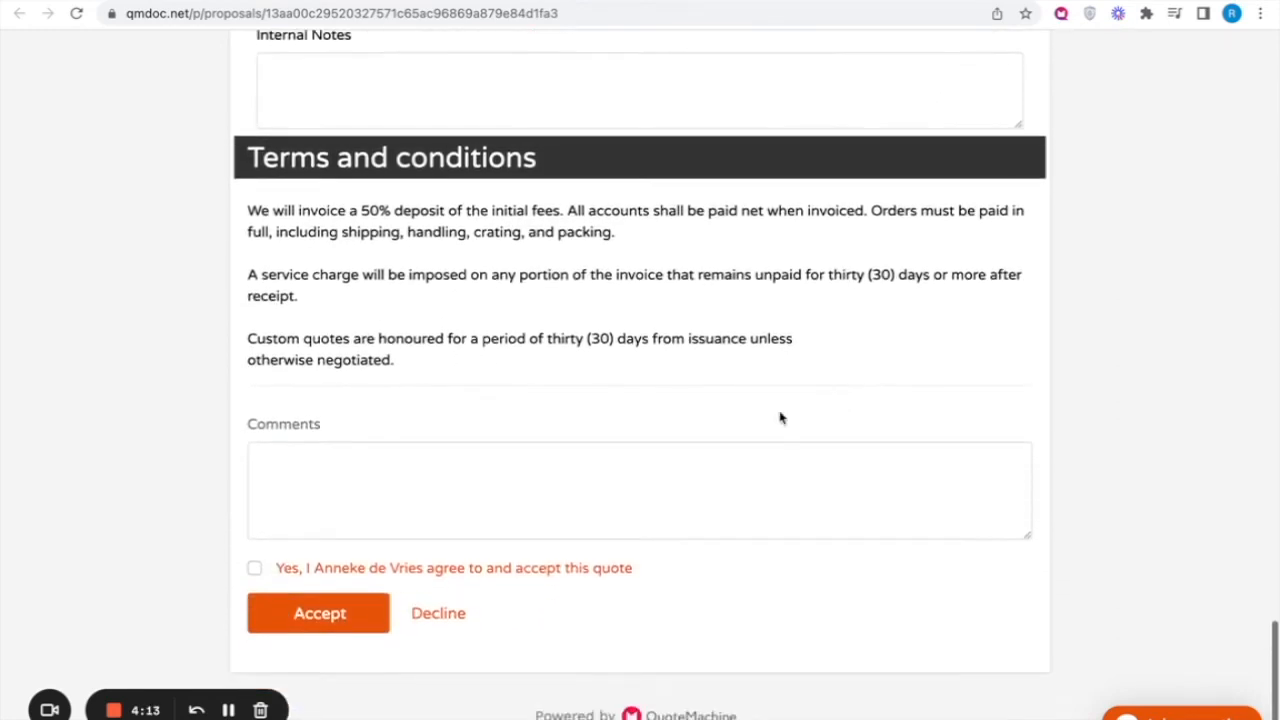
# Step: Agree to and accept the quote on the customer's behalf, and sign it with a hand-drawn signature
pyautogui.click(254, 568)
pyautogui.click(296, 613)
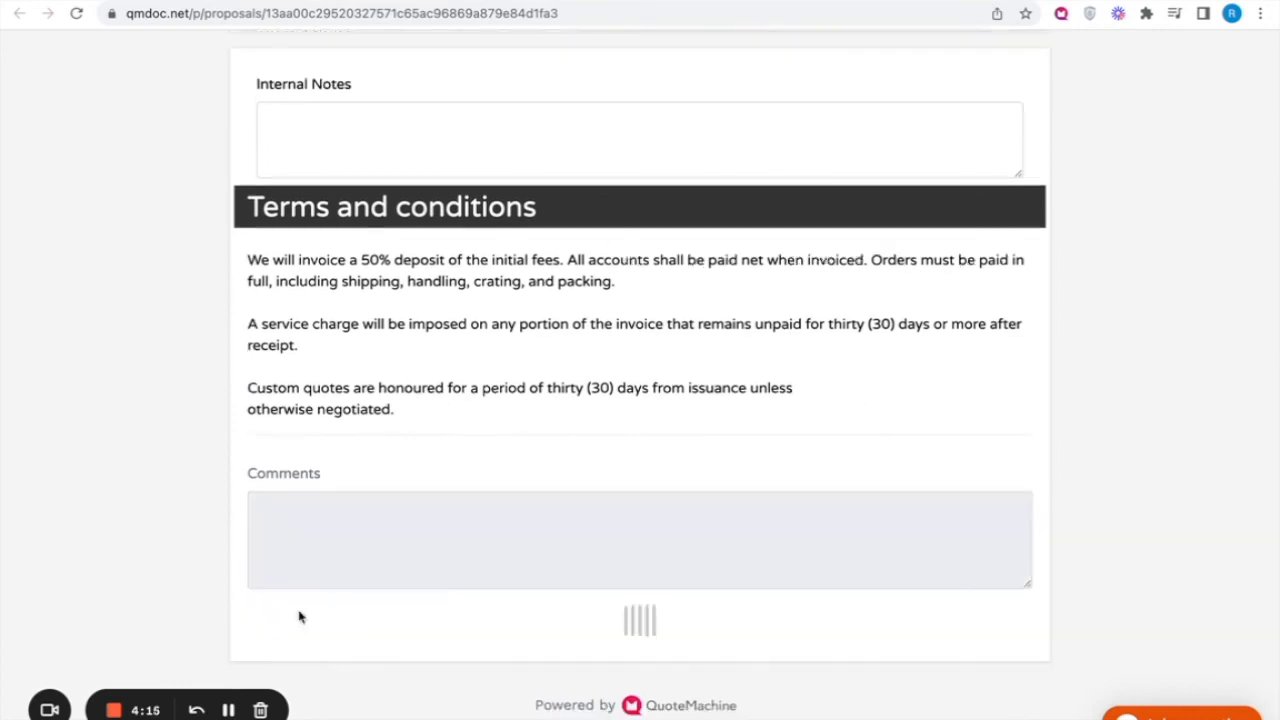
pyautogui.scroll(-2, 383, 557)
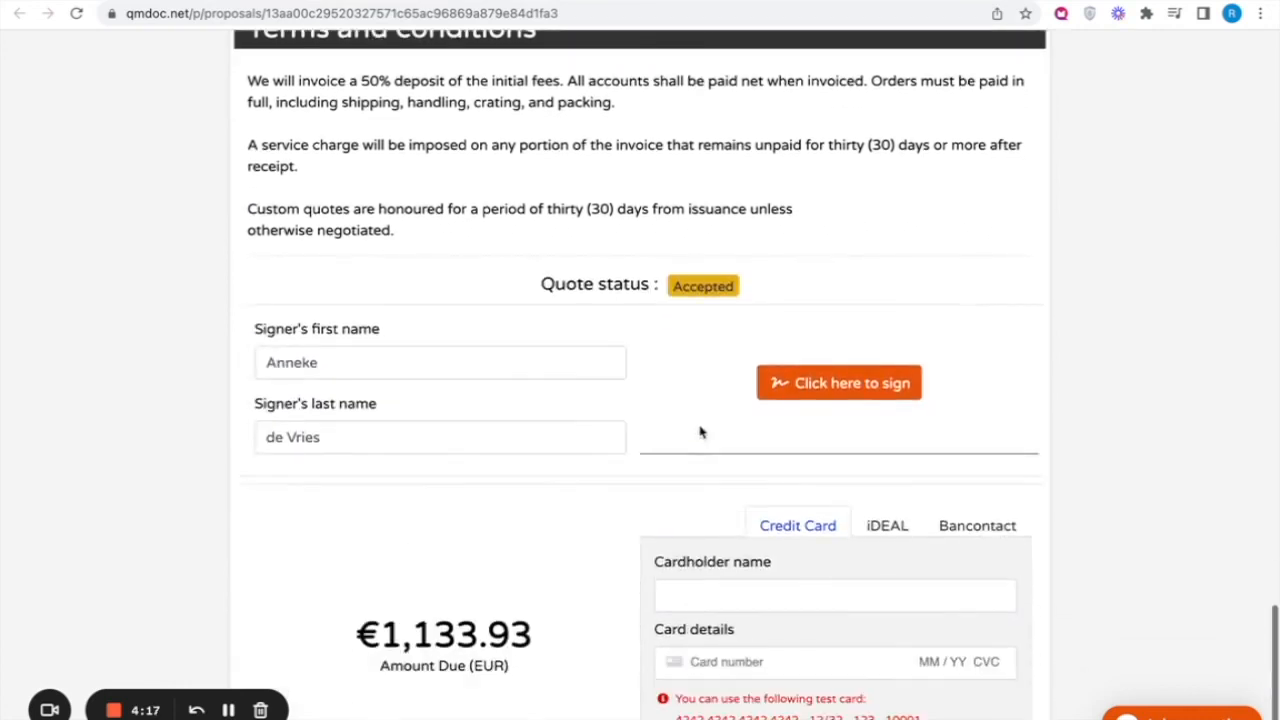
pyautogui.click(812, 397)
pyautogui.moveTo(585, 207)
pyautogui.mouseDown()
pyautogui.moveTo(626, 257)
pyautogui.moveTo(790, 165)
pyautogui.mouseUp()
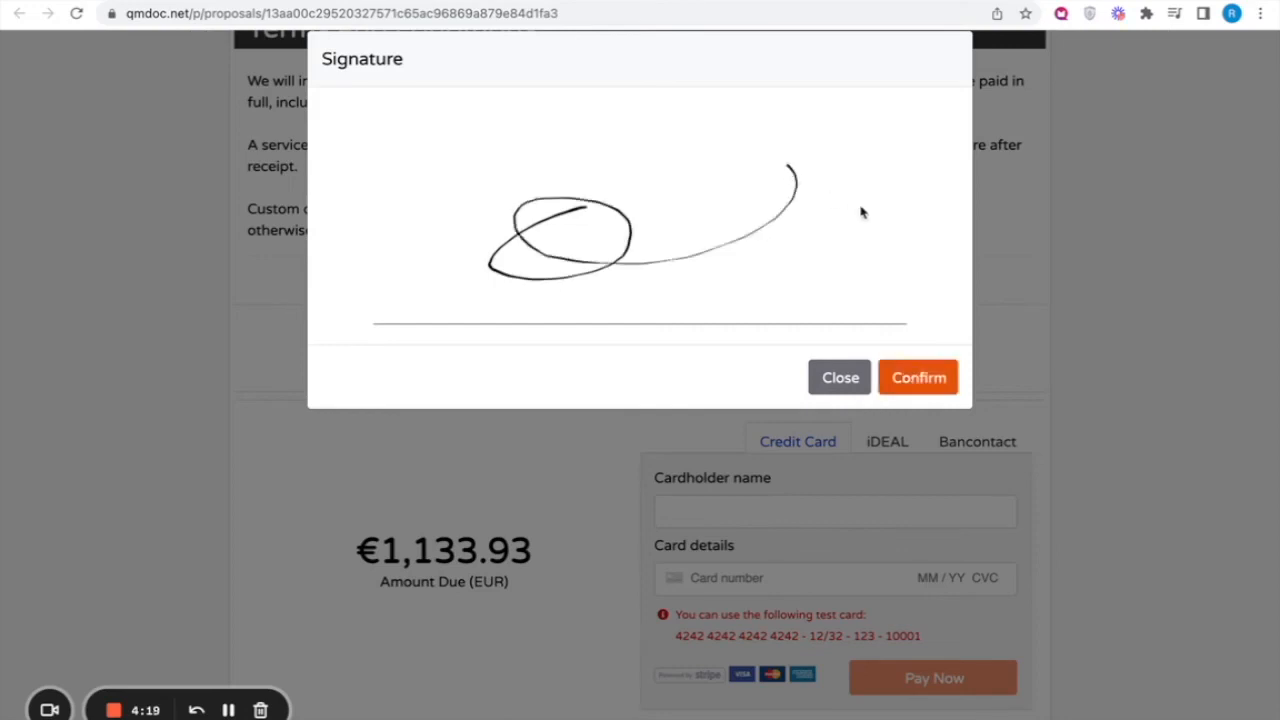
pyautogui.click(922, 376)
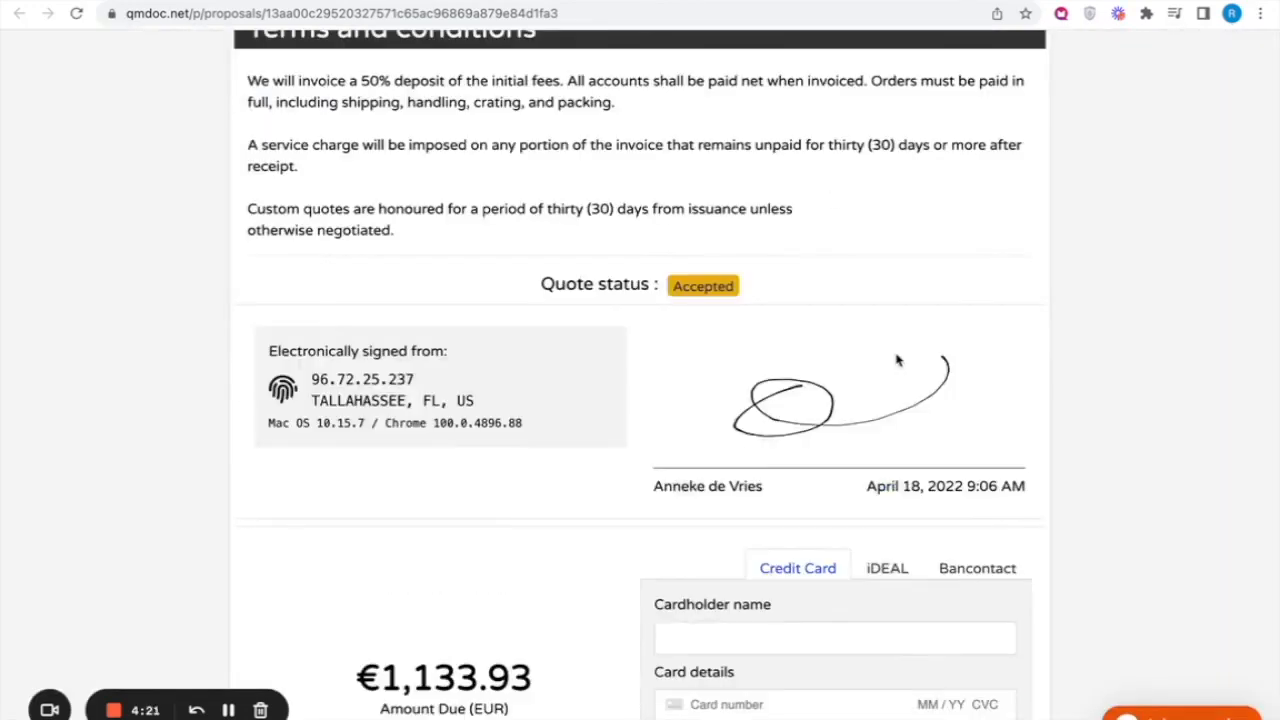
# Step: Fill in the credit card payment form with the cardholder name and the provided test card's number, expiry date, security code and postal code
pyautogui.scroll(-3, 897, 359)
pyautogui.moveTo(676, 568); pyautogui.dragTo(802, 570)
pyautogui.press('super+c')
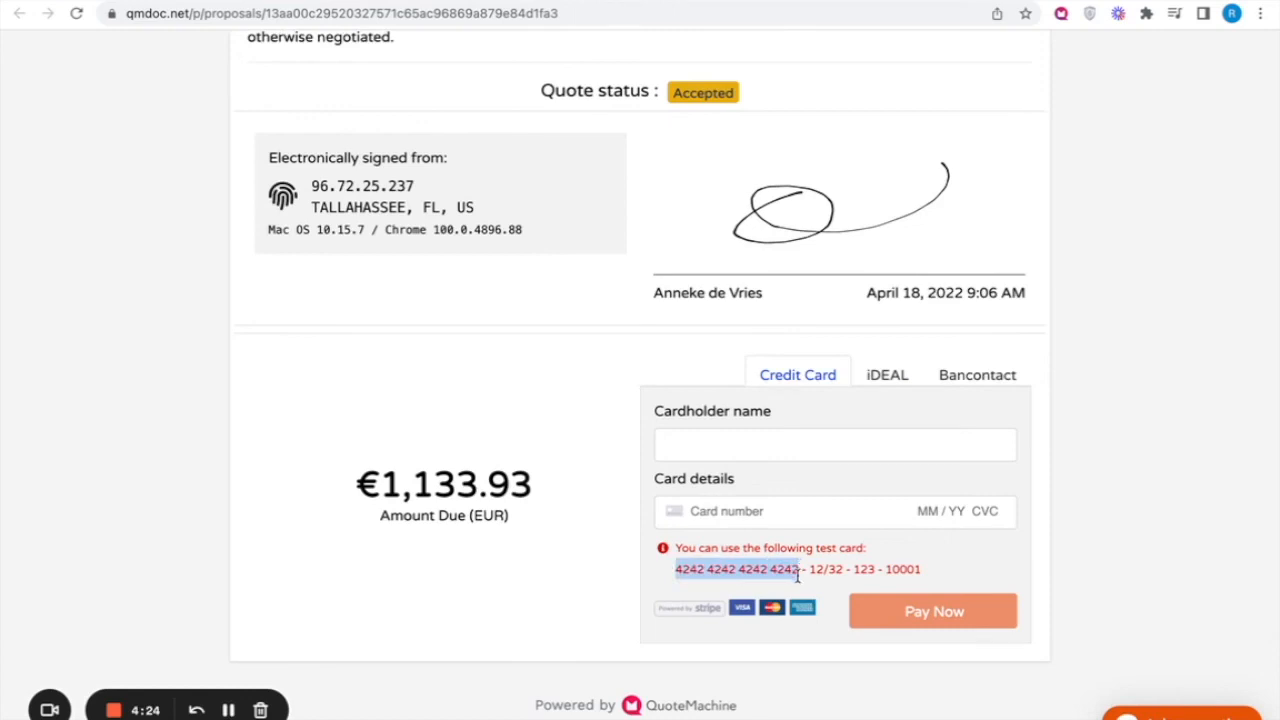
pyautogui.click(731, 444)
pyautogui.write('Anneke')
pyautogui.press('Tab')
pyautogui.press('super+v')
pyautogui.write('12 / 32 123 ')
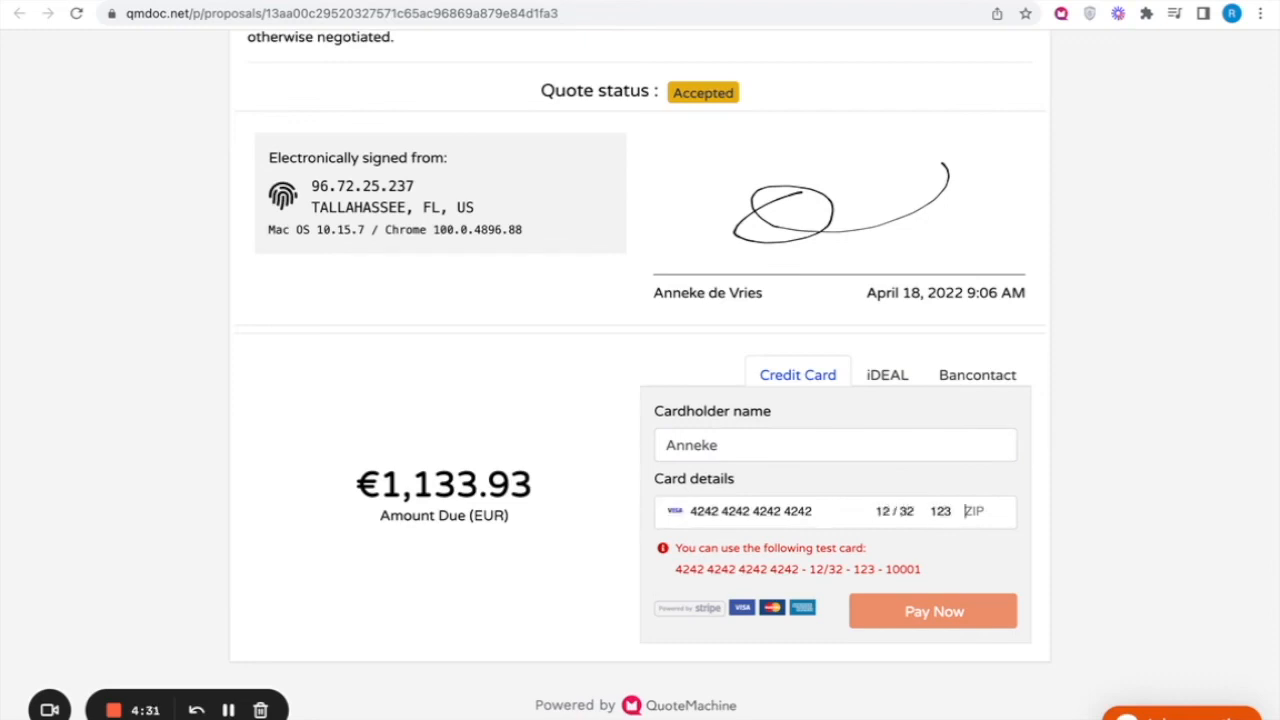
pyautogui.write('10001')
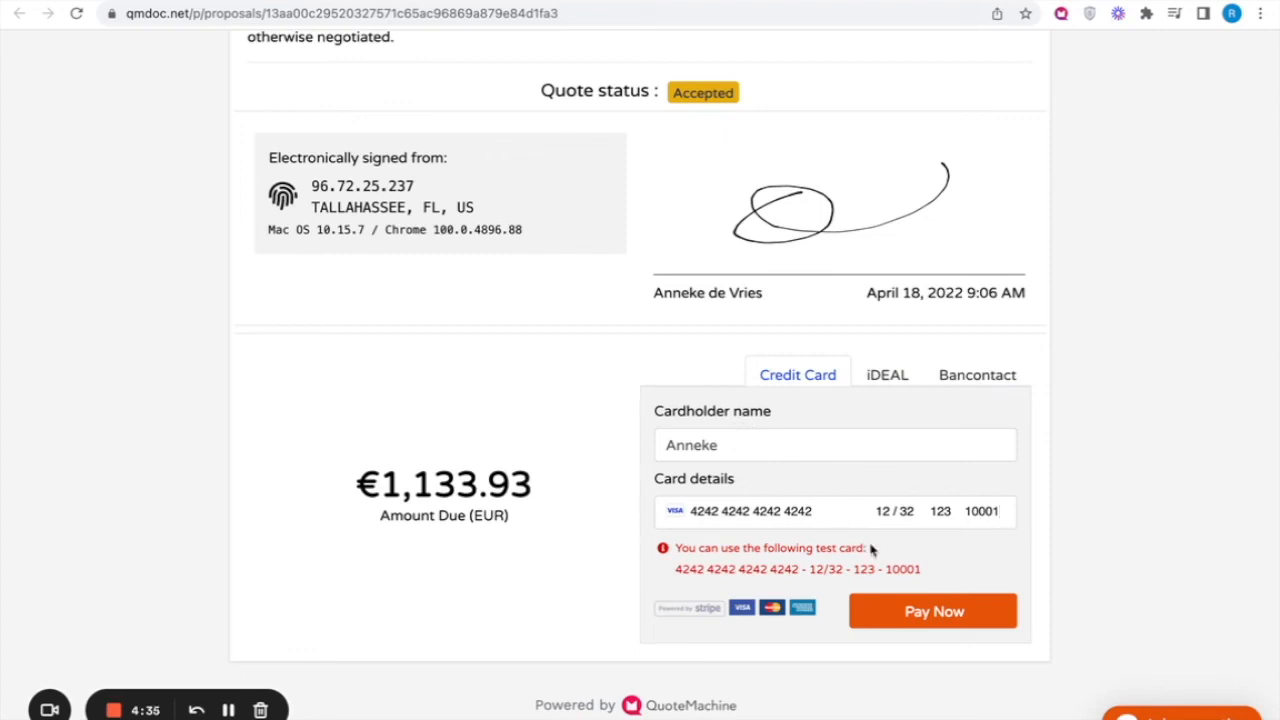
pyautogui.moveTo(540, 489); pyautogui.dragTo(378, 490)
pyautogui.click(540, 545)
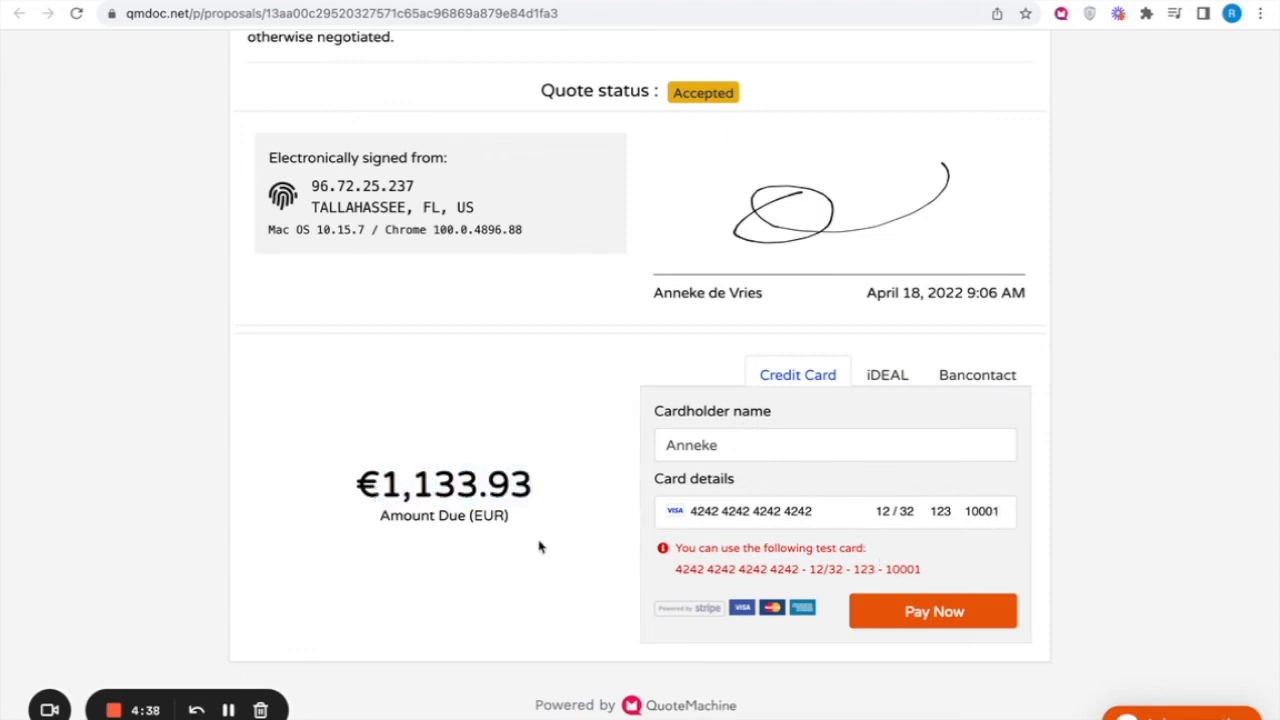
# Step: Submit the deposit payment by credit card and check the online payment receipt on the customer's quote
pyautogui.click(980, 622)
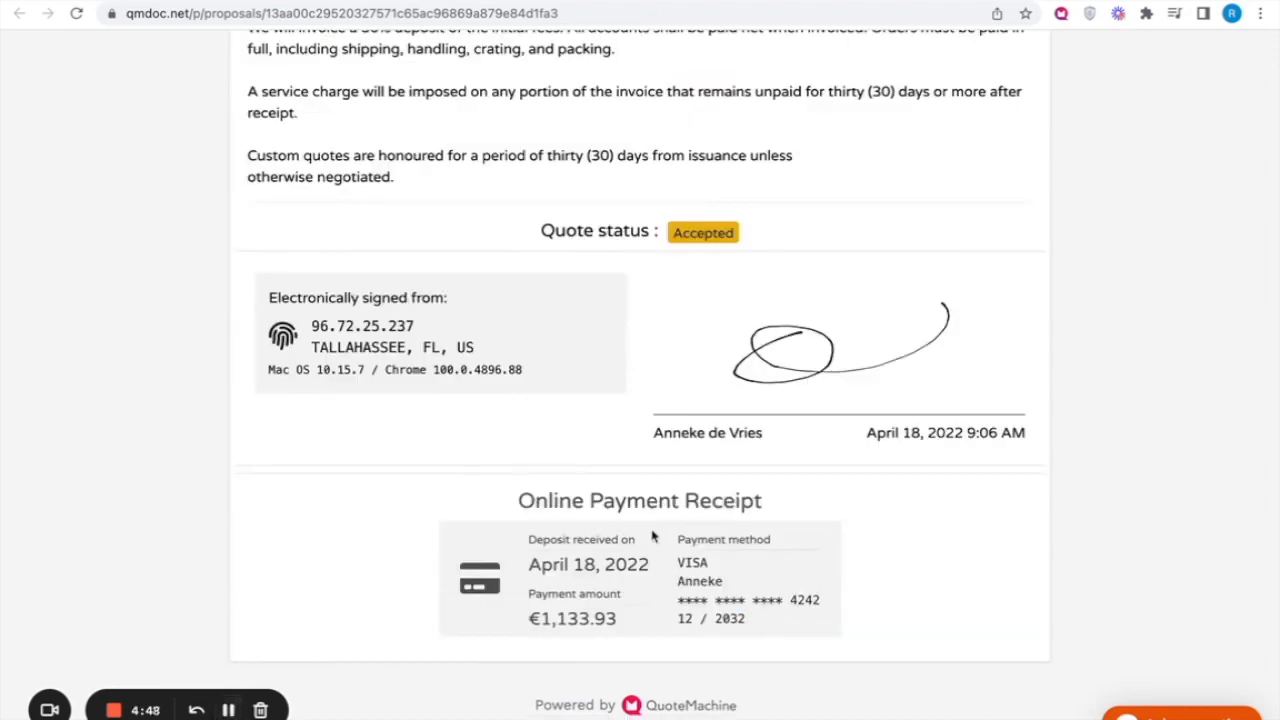
pyautogui.moveTo(517, 502); pyautogui.dragTo(838, 527)
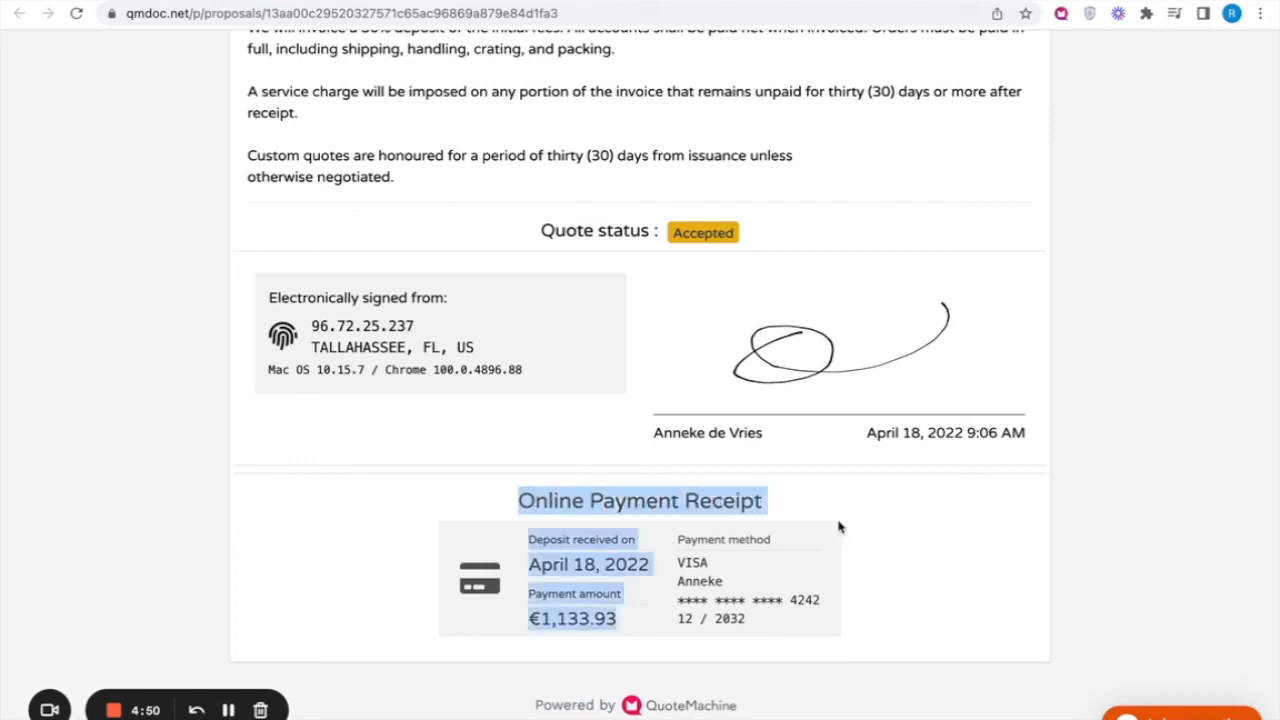
pyautogui.click(688, 588)
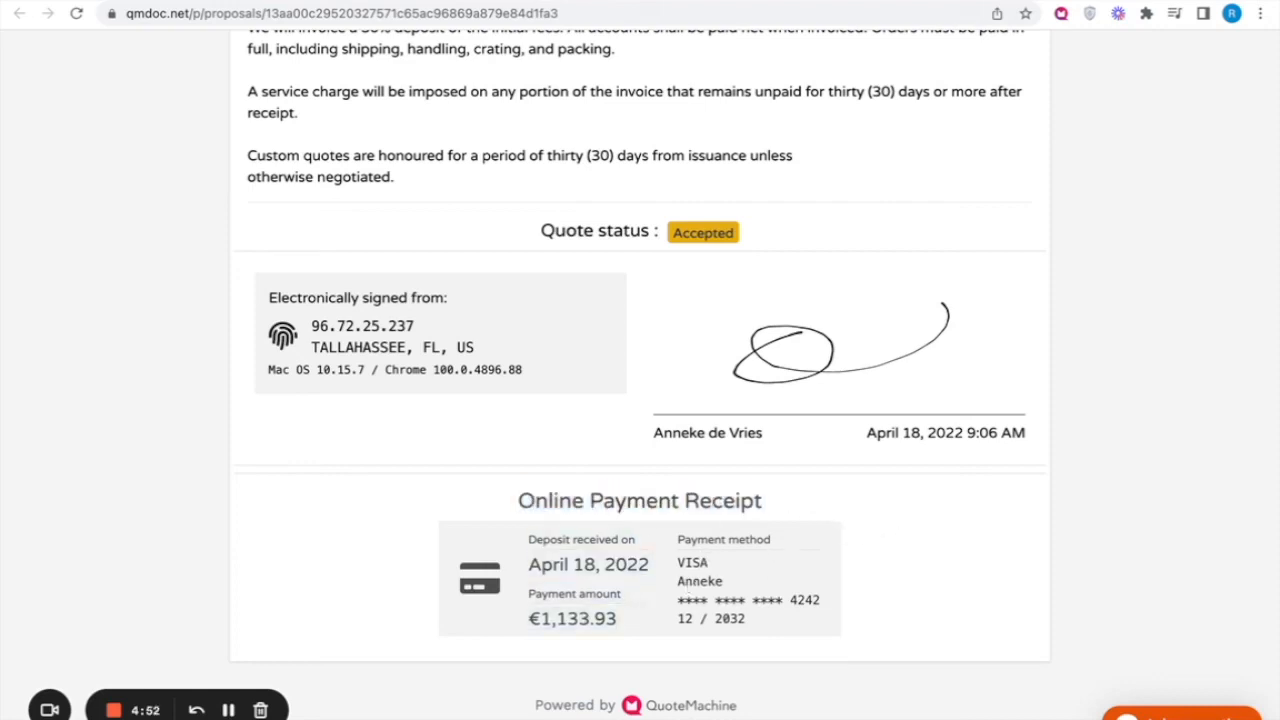
# Step: Return to the quote's page in QuoteMachine, refresh it, and open the invoice created from the quote
pyautogui.click(112, 2)
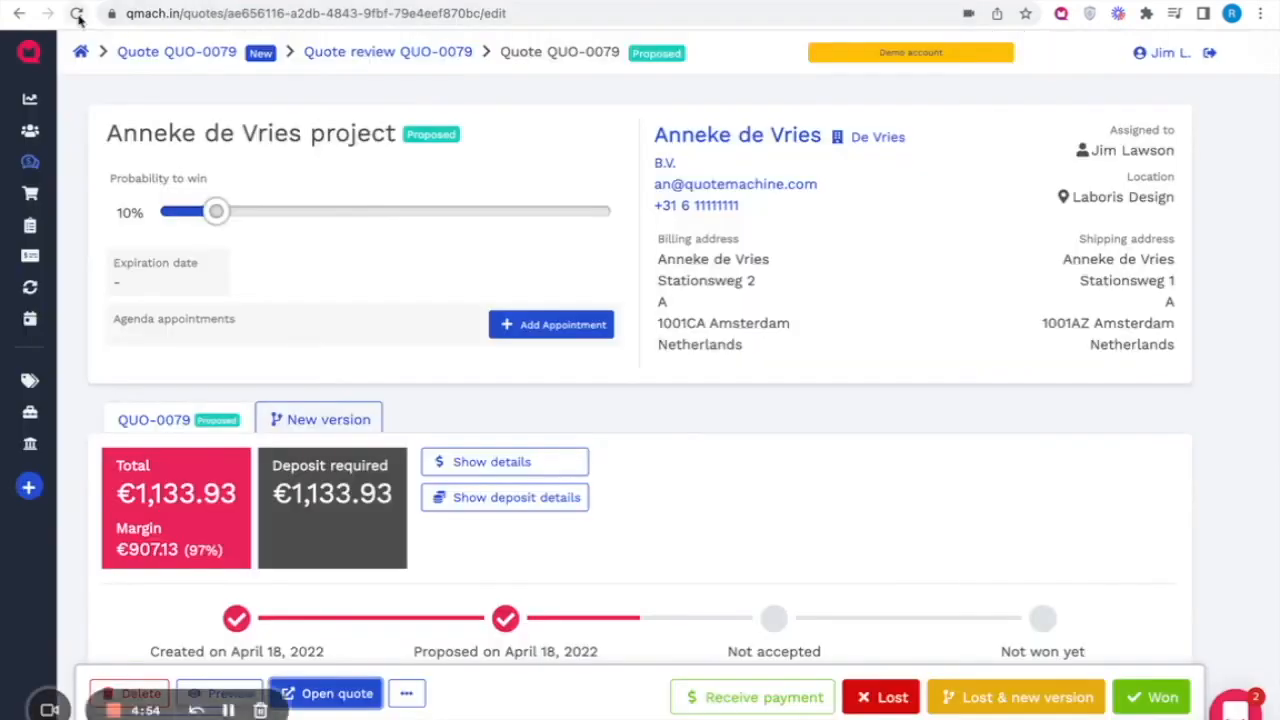
pyautogui.click(77, 16)
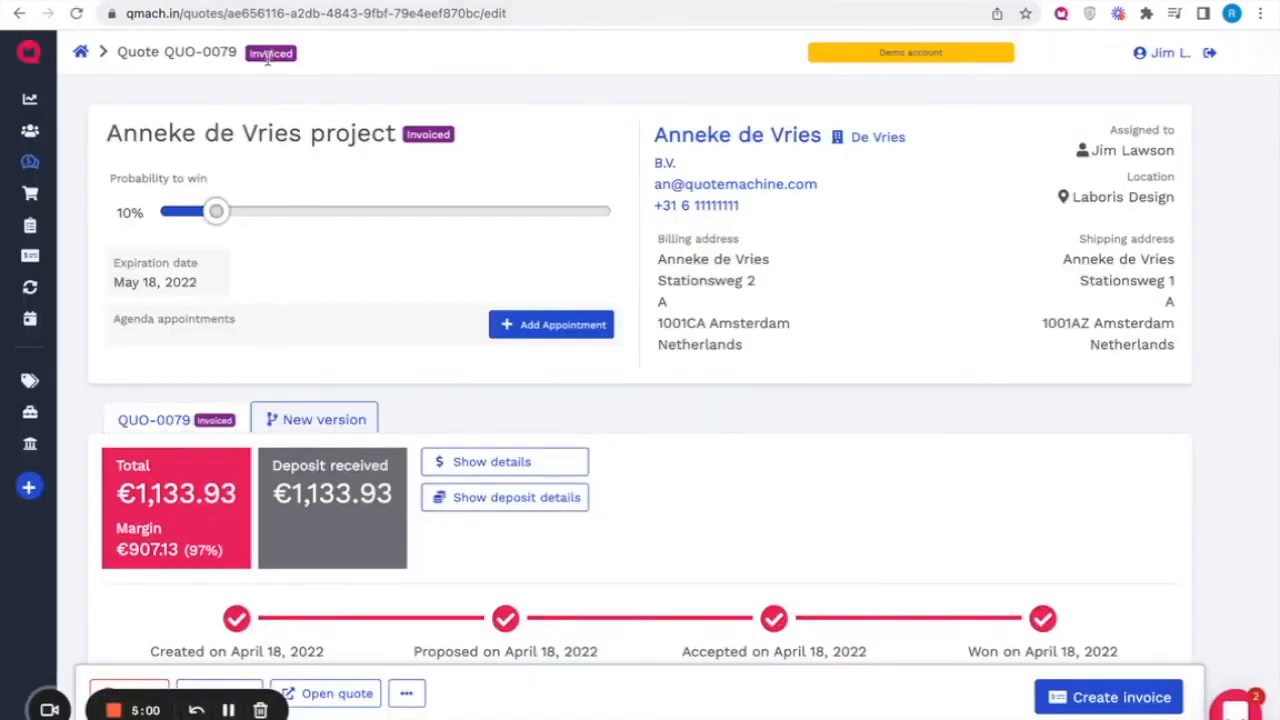
pyautogui.scroll(-8, 457, 240)
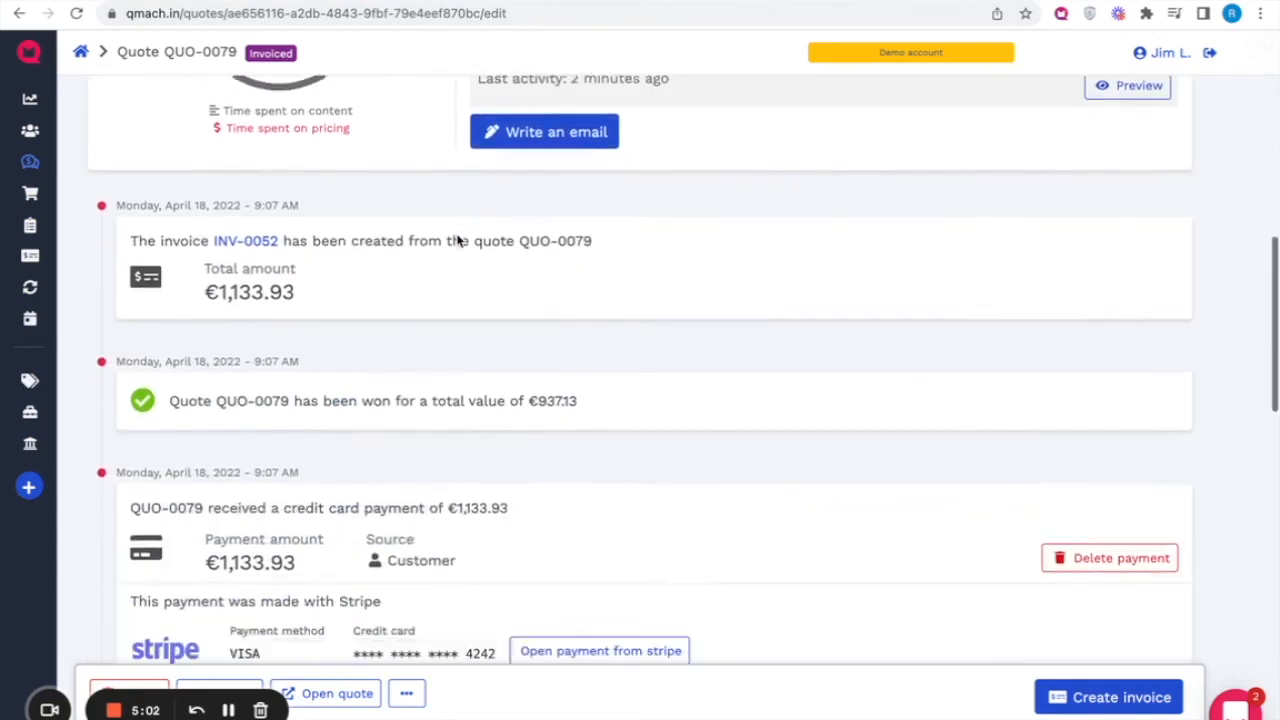
pyautogui.click(246, 230)
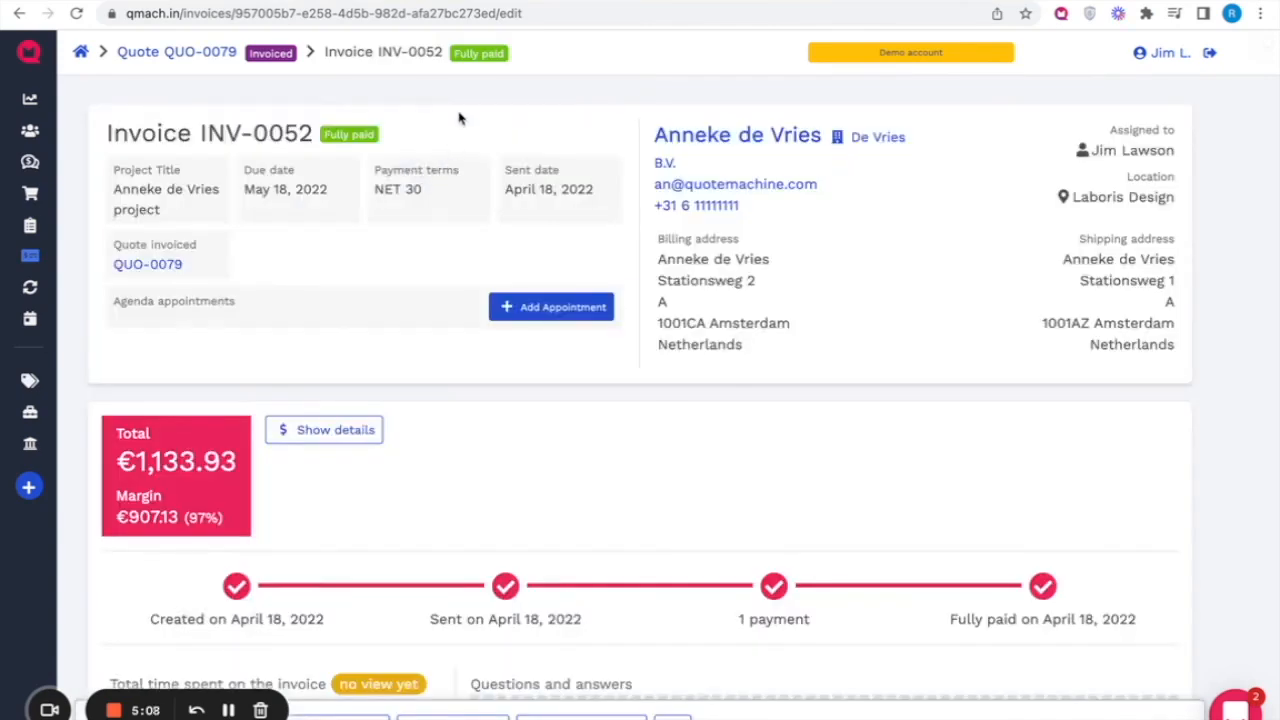
# Step: Open the invoice's exported sale in Lightspeed eCom and examine the order's payment, products, notes and customer addresses
pyautogui.scroll(-7, 420, 240)
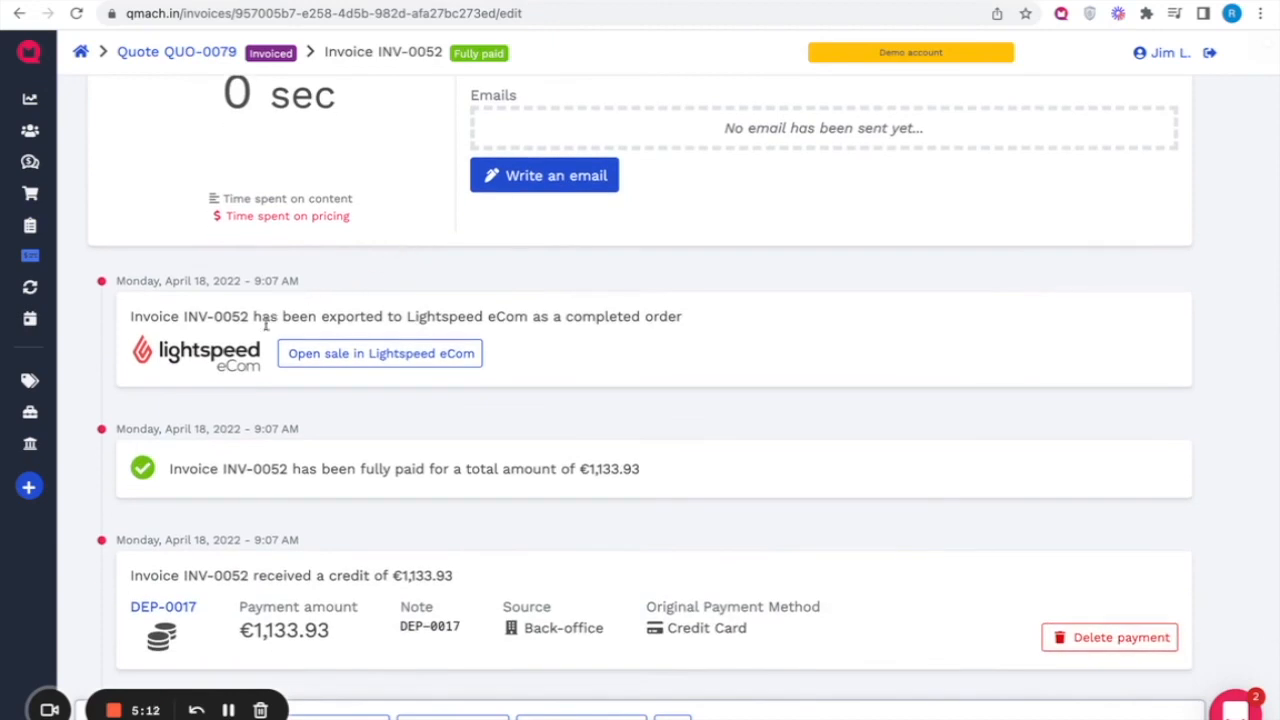
pyautogui.click(454, 354)
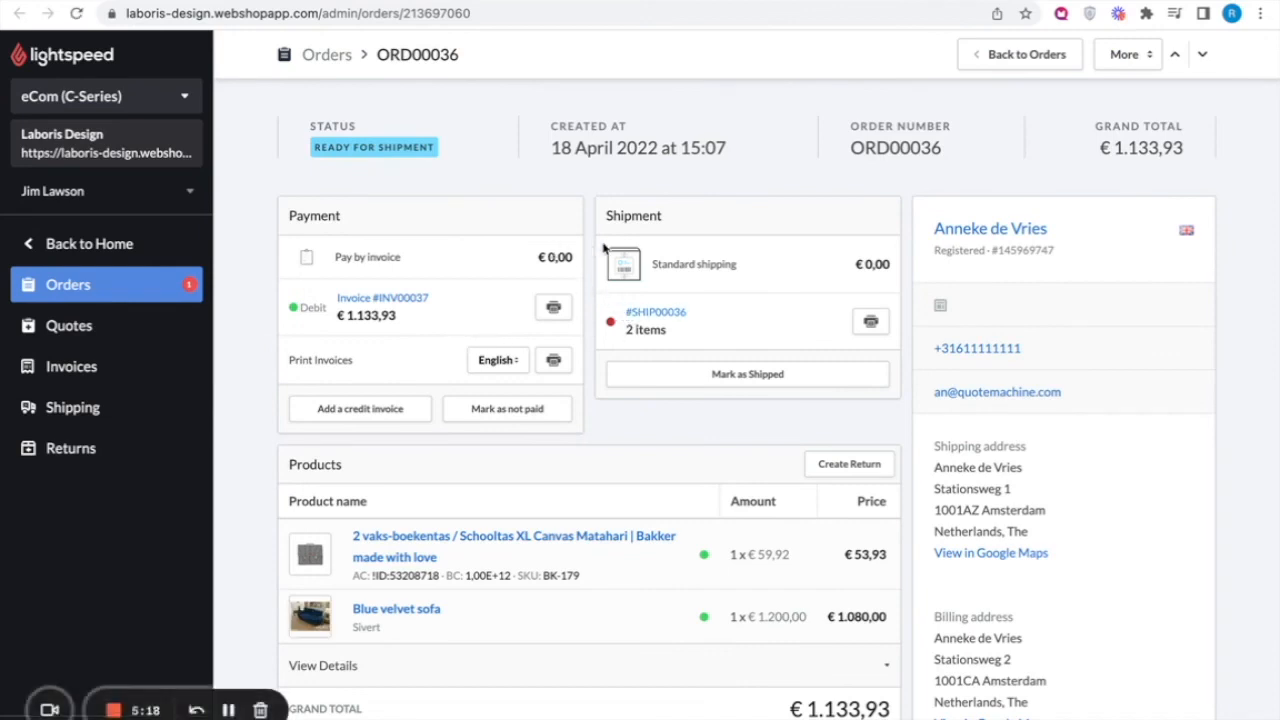
pyautogui.scroll(-2, 666, 260)
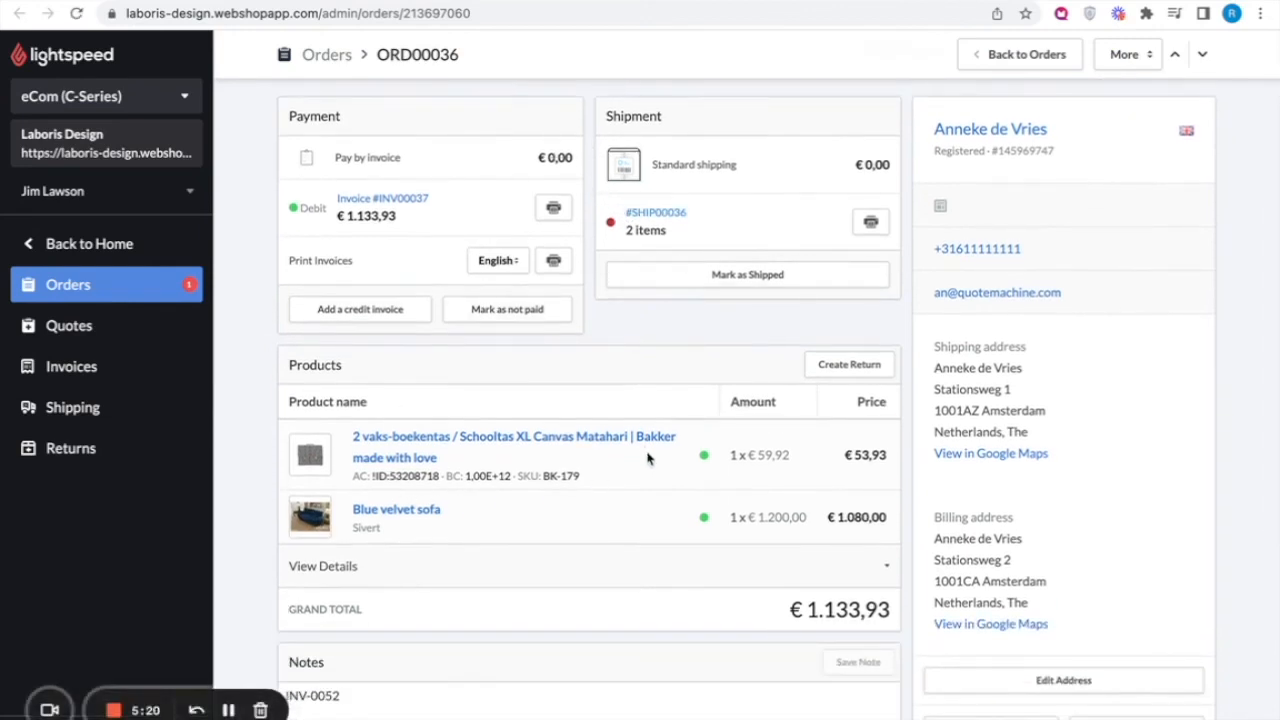
pyautogui.scroll(1, 640, 430)
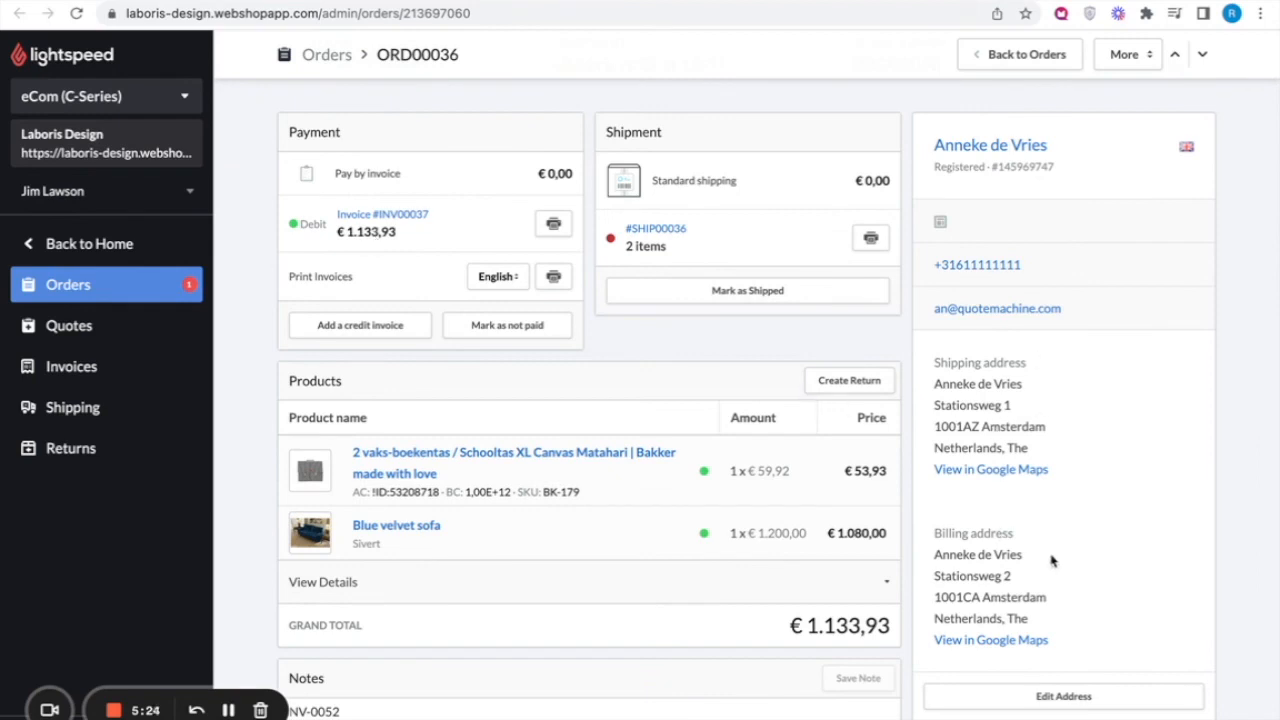
pyautogui.scroll(-2, 1051, 549)
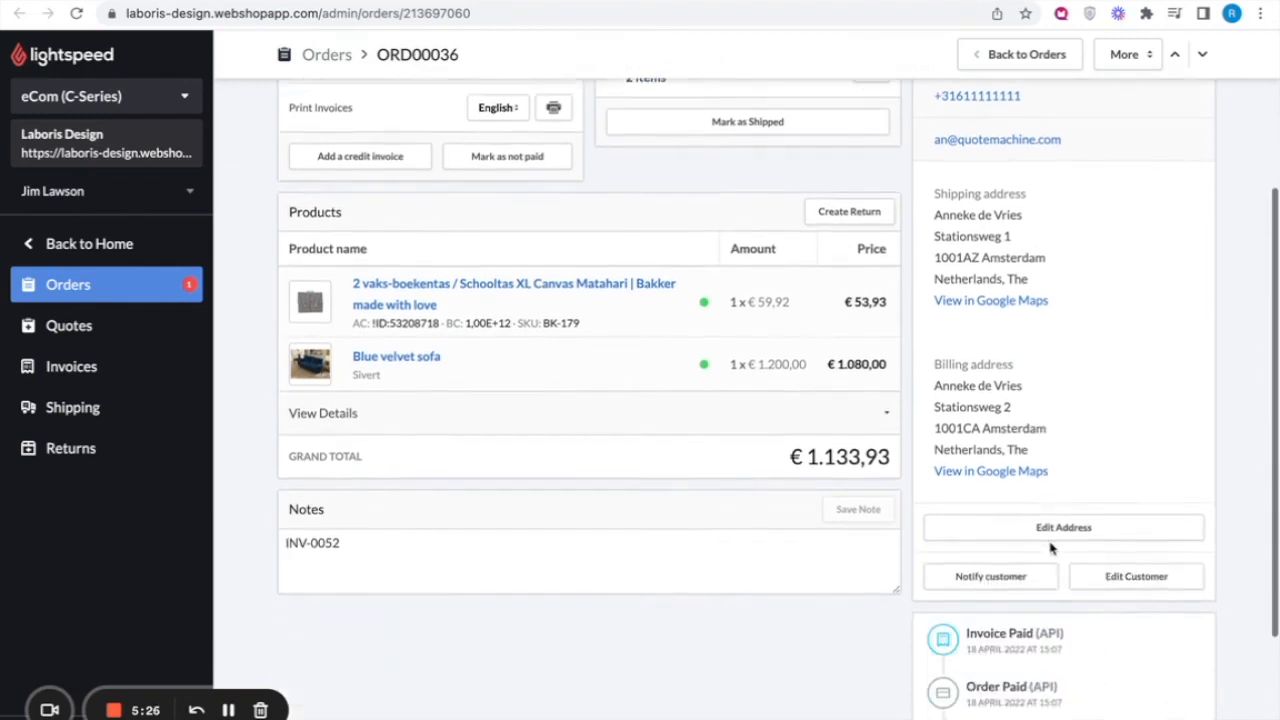